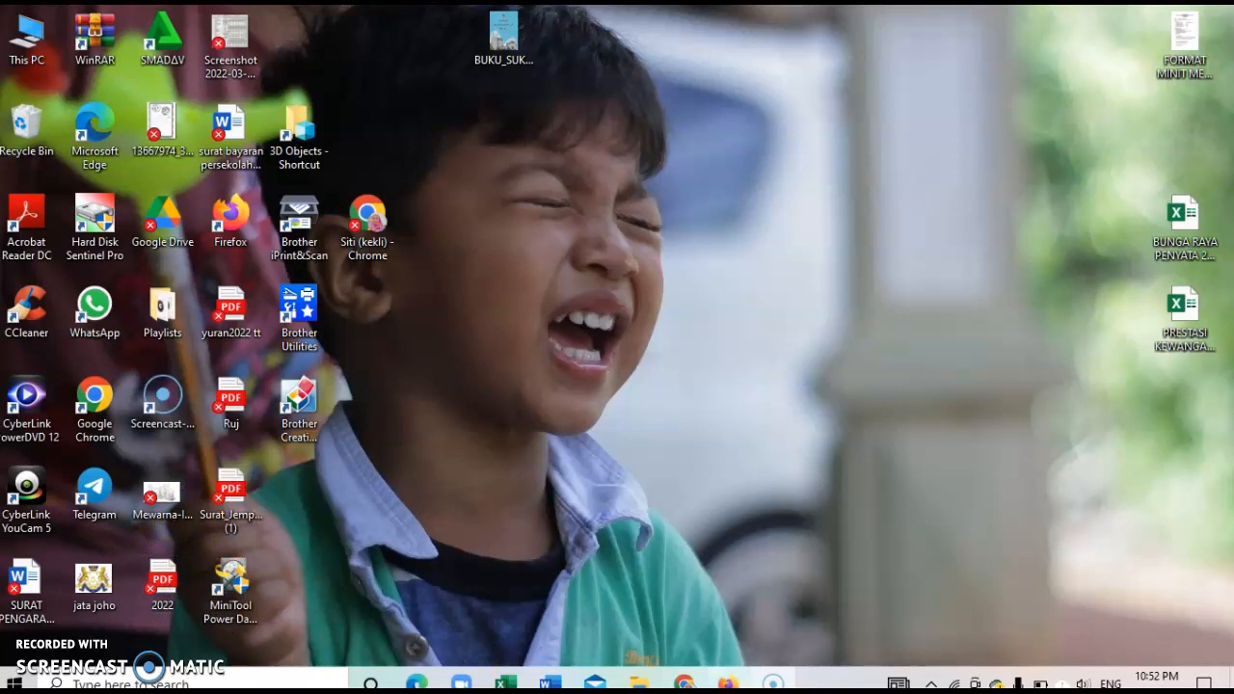
- Switch to the Word document, display its citation and bibliography tools, and clear the text selection
{"action": "left_click", "coordinate": [550, 681]}
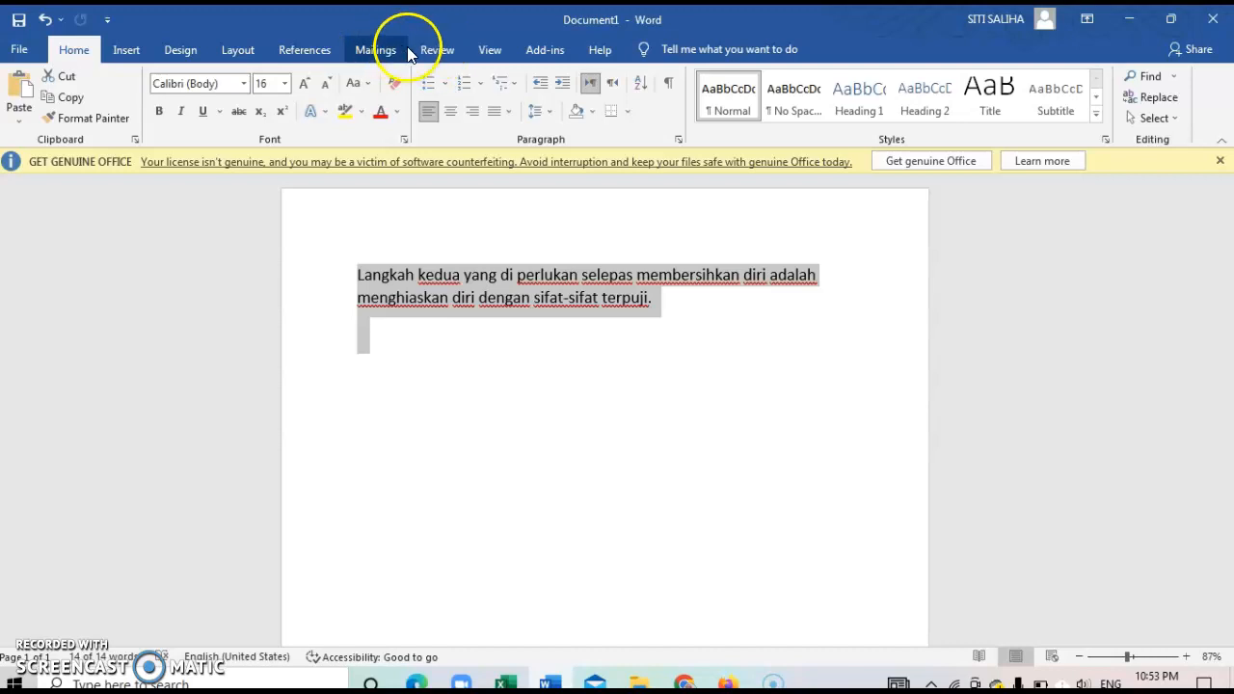
{"action": "left_click", "coordinate": [307, 49]}
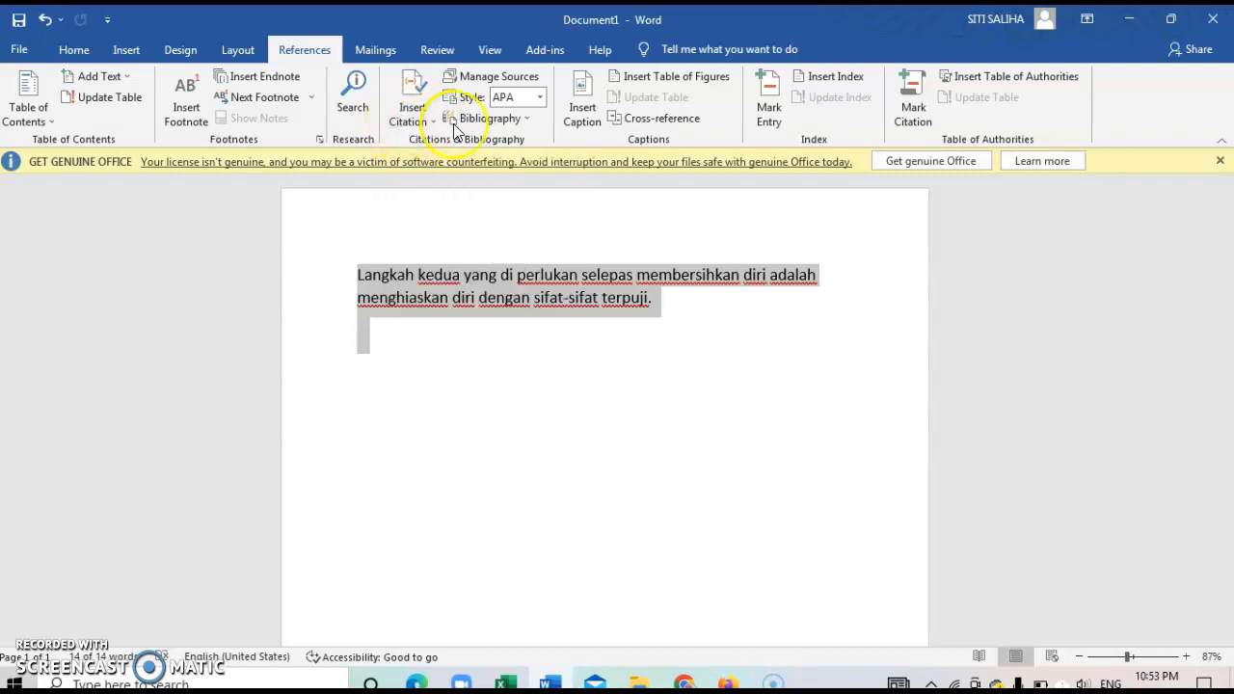
{"action": "left_click", "coordinate": [715, 373]}
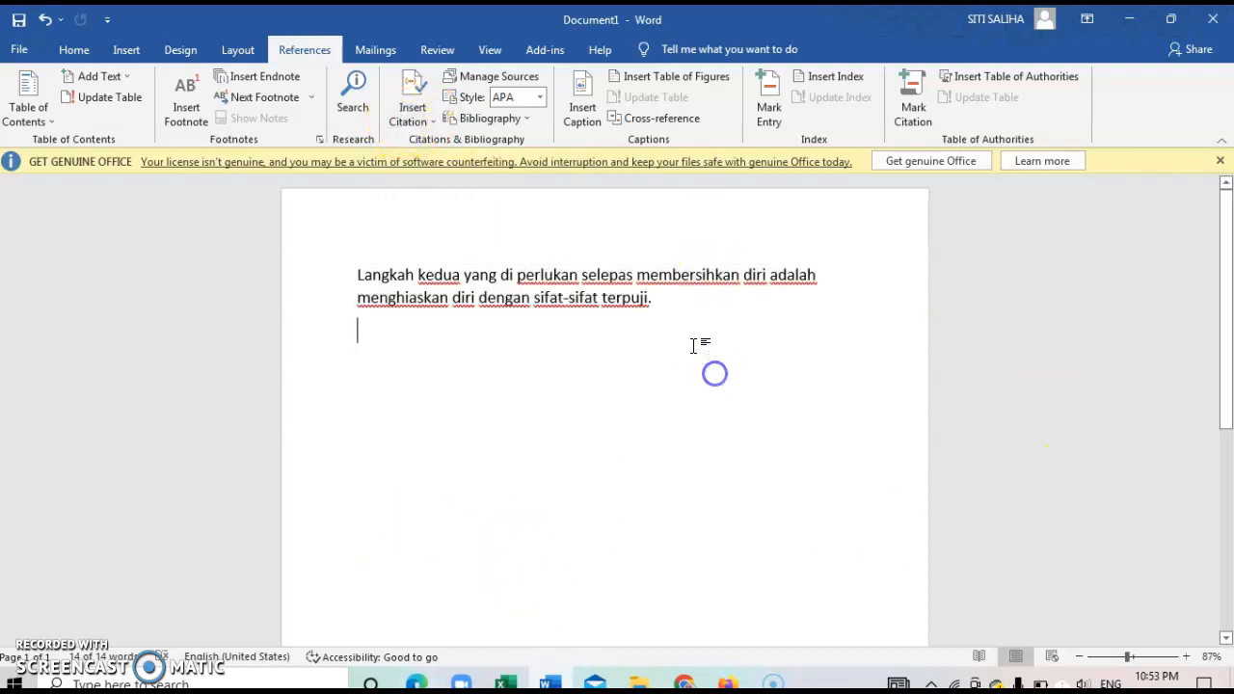
- Delete the full stop after "terpuji" at the end of the sentence
{"action": "left_click", "coordinate": [690, 302]}
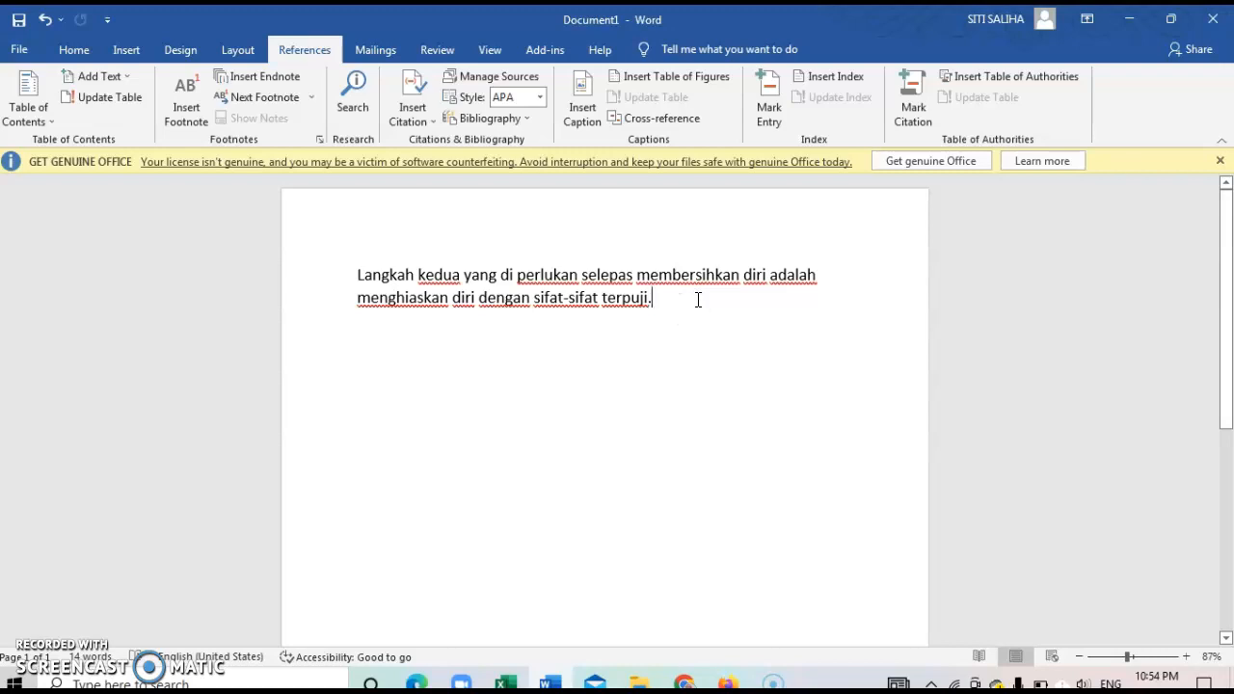
{"action": "key", "text": "BackSpace"}
{"action": "key", "text": "BackSpace"}
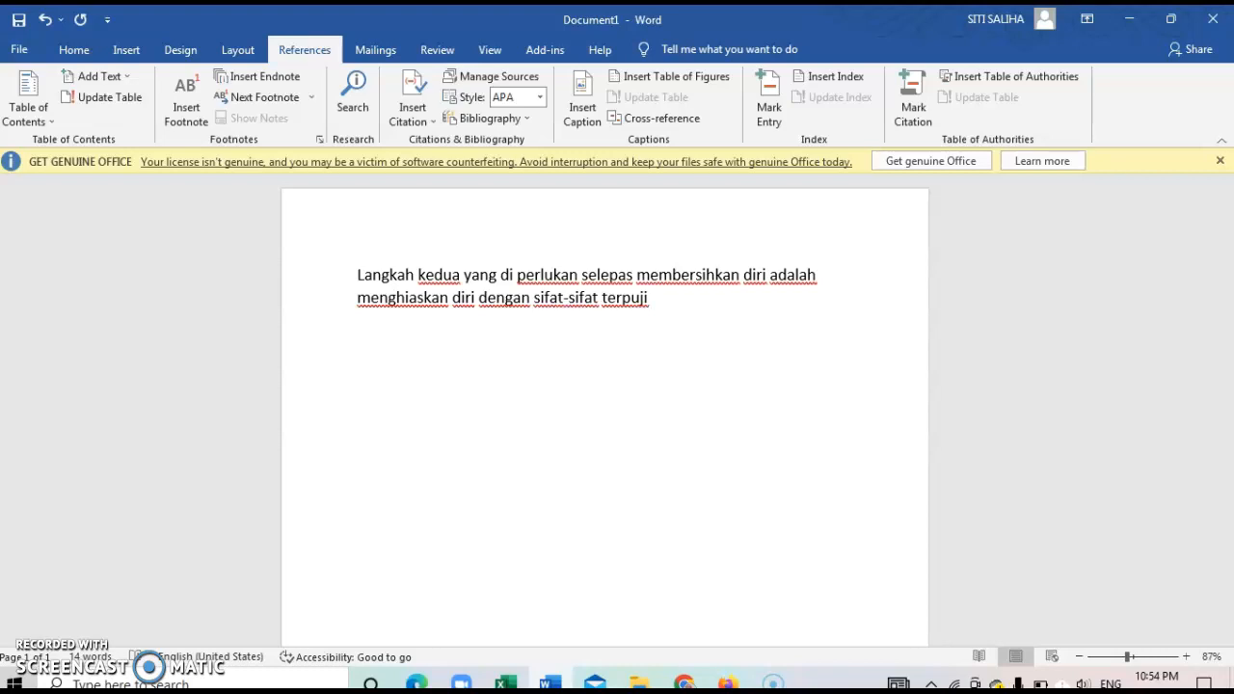
{"action": "type", "text": "."}
{"action": "left_click_drag", "start_coordinate": [354, 268], "coordinate": [655, 344]}
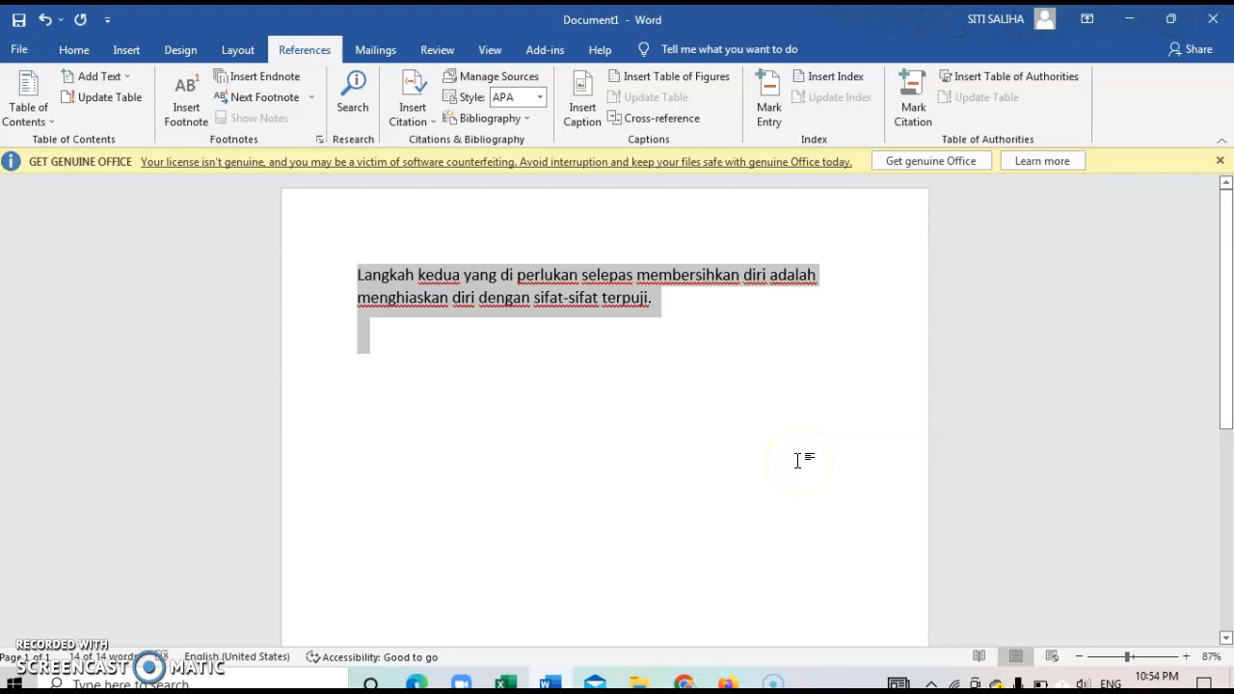
{"action": "left_click", "coordinate": [774, 392]}
{"action": "left_click", "coordinate": [667, 310]}
{"action": "key", "text": "BackSpace"}
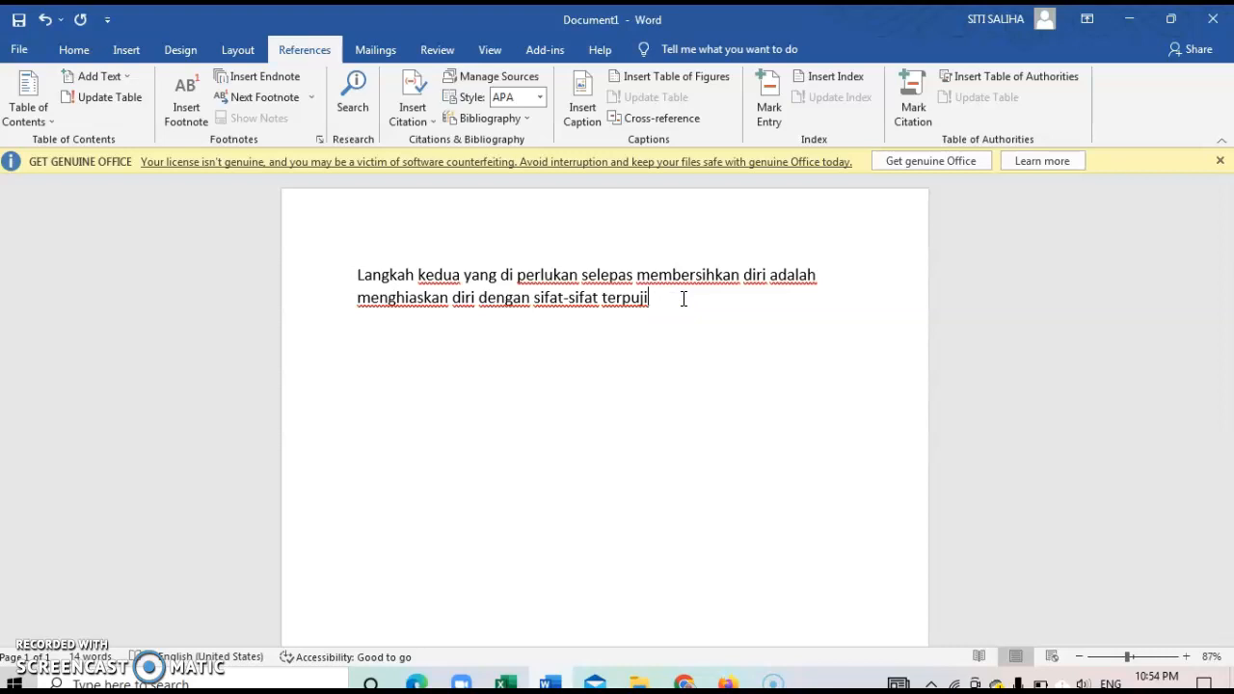
- Write a manual in-text citation in parentheses after "terpuji" with the author's name and the year 2019, ending with a full stop
{"action": "type", "text": "( Awang"}
{"action": "type", "text": " 20"}
{"action": "key", "text": "BackSpace"}
{"action": "key", "text": "BackSpace"}
{"action": "key", "text": "BackSpace"}
{"action": "type", "text": ",2019)."}
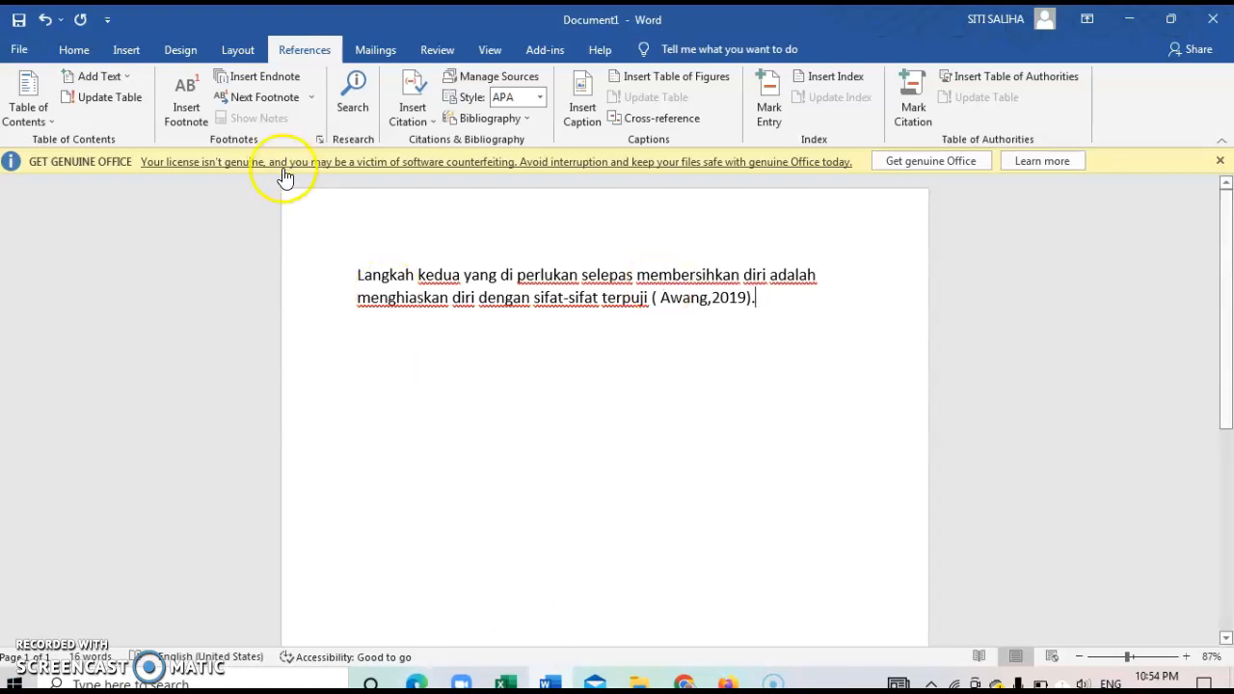
- Add the heading "Rujukan :" a few lines below the cited sentence
{"action": "left_click", "coordinate": [364, 517]}
{"action": "key", "text": "Return"}
{"action": "key", "text": "Return"}
{"action": "type", "text": "Rujuka"}
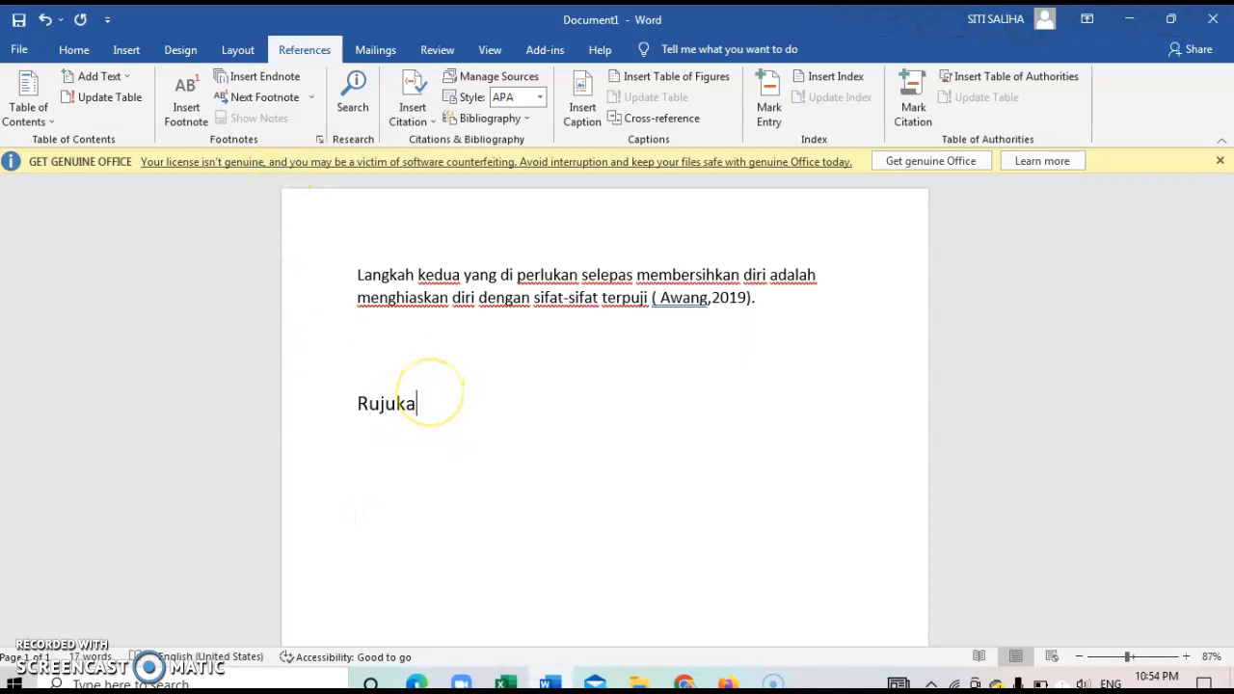
{"action": "type", "text": "n :"}
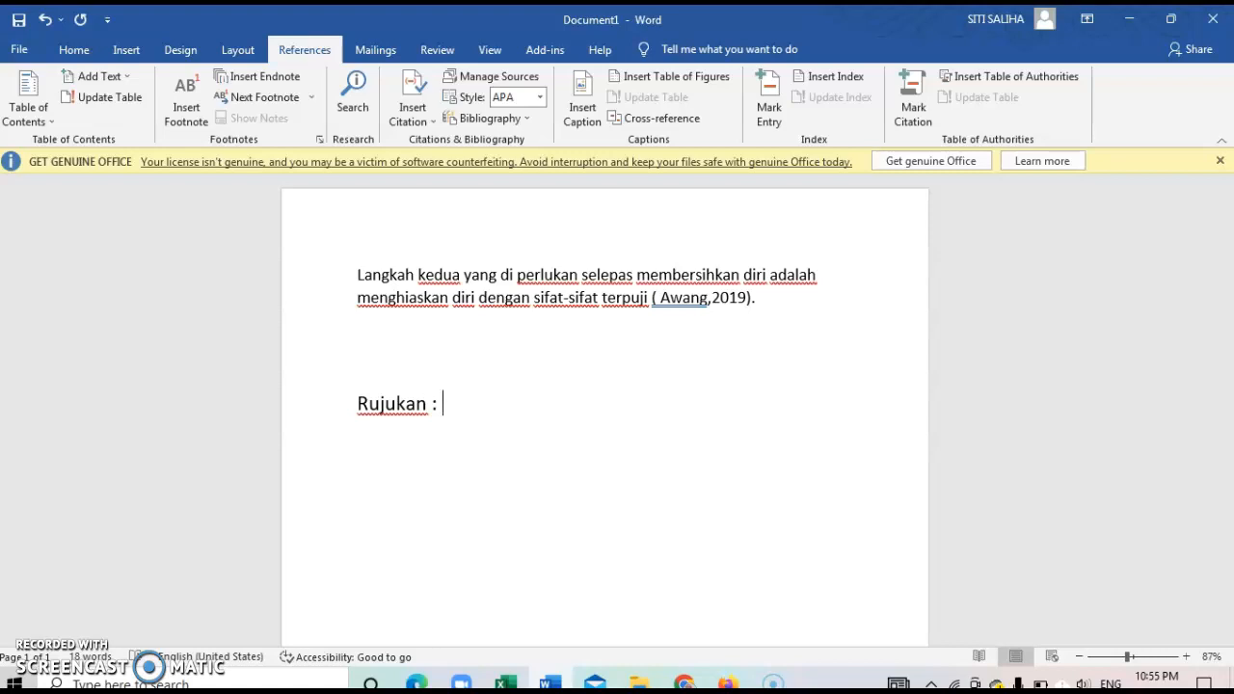
- Delete the "Rujukan :" heading, the blank lines and the manual citation, back to the word "terpuji"
{"action": "key", "text": "BackSpace"}
{"action": "key", "text": "BackSpace"}
{"action": "key", "text": "BackSpace"}
{"action": "key", "text": "BackSpace"}
{"action": "key", "text": "BackSpace"}
{"action": "key", "text": "BackSpace"}
{"action": "key", "text": "BackSpace"}
{"action": "key", "text": "BackSpace"}
{"action": "key", "text": "BackSpace"}
{"action": "key", "text": "BackSpace"}
{"action": "key", "text": "BackSpace"}
{"action": "key", "text": "BackSpace"}
{"action": "key", "text": "BackSpace"}
{"action": "key", "text": "BackSpace"}
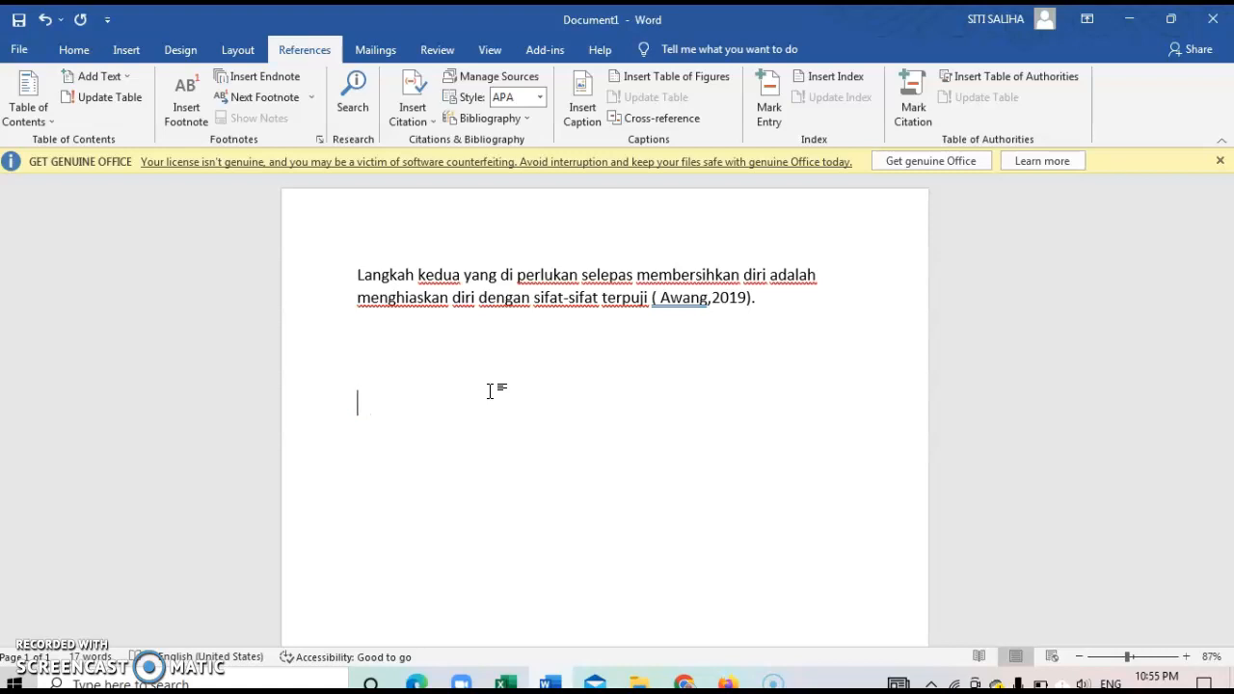
{"action": "key", "text": "BackSpace"}
{"action": "key", "text": "BackSpace"}
{"action": "key", "text": "BackSpace"}
{"action": "key", "text": "BackSpace"}
{"action": "key", "text": "BackSpace"}
{"action": "key", "text": "BackSpace"}
{"action": "key", "text": "BackSpace"}
{"action": "key", "text": "BackSpace"}
{"action": "key", "text": "BackSpace"}
{"action": "key", "text": "BackSpace"}
{"action": "key", "text": "BackSpace"}
{"action": "key", "text": "BackSpace"}
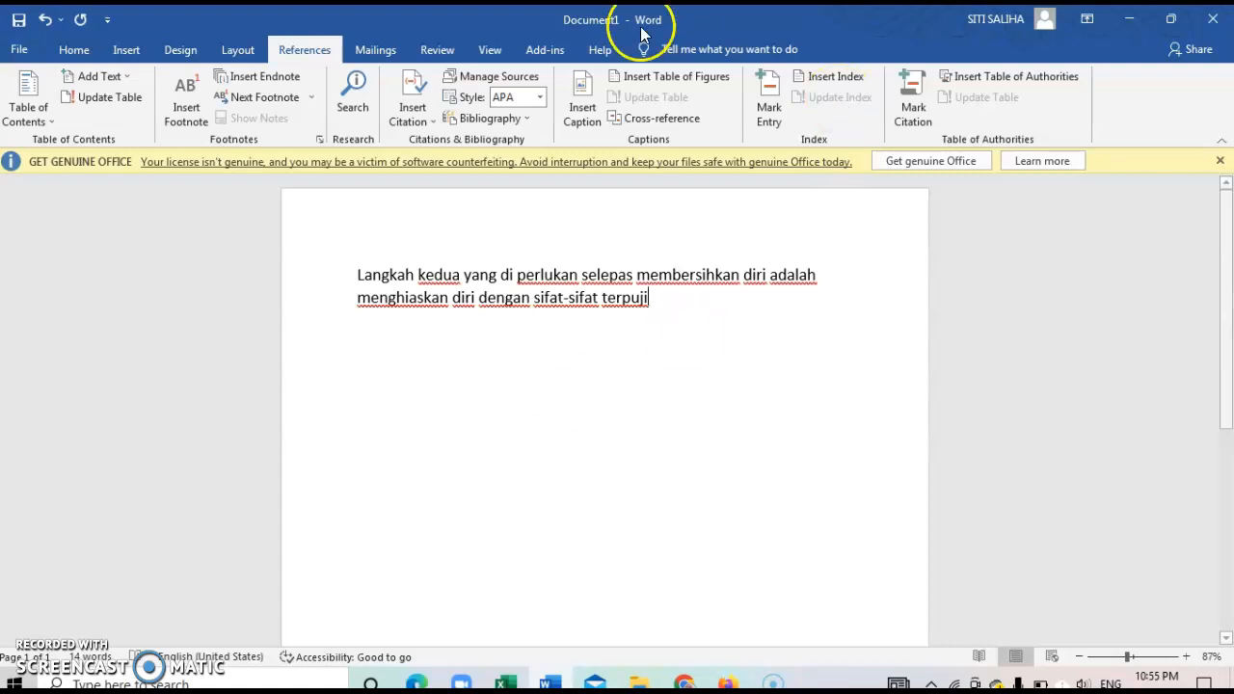
- Switch to the Google Books page in Chrome and examine the front cover of "Merancang Kejayaan" for its authors
{"action": "left_click", "coordinate": [684, 679]}
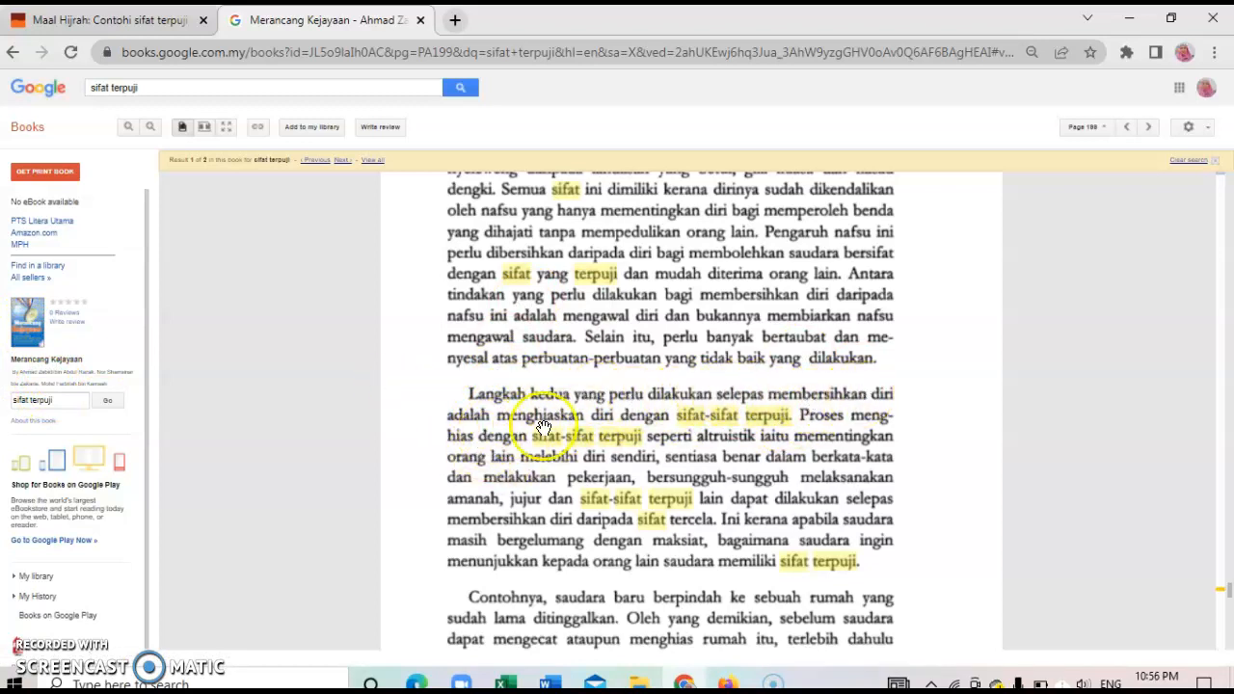
{"action": "left_click", "coordinate": [27, 323]}
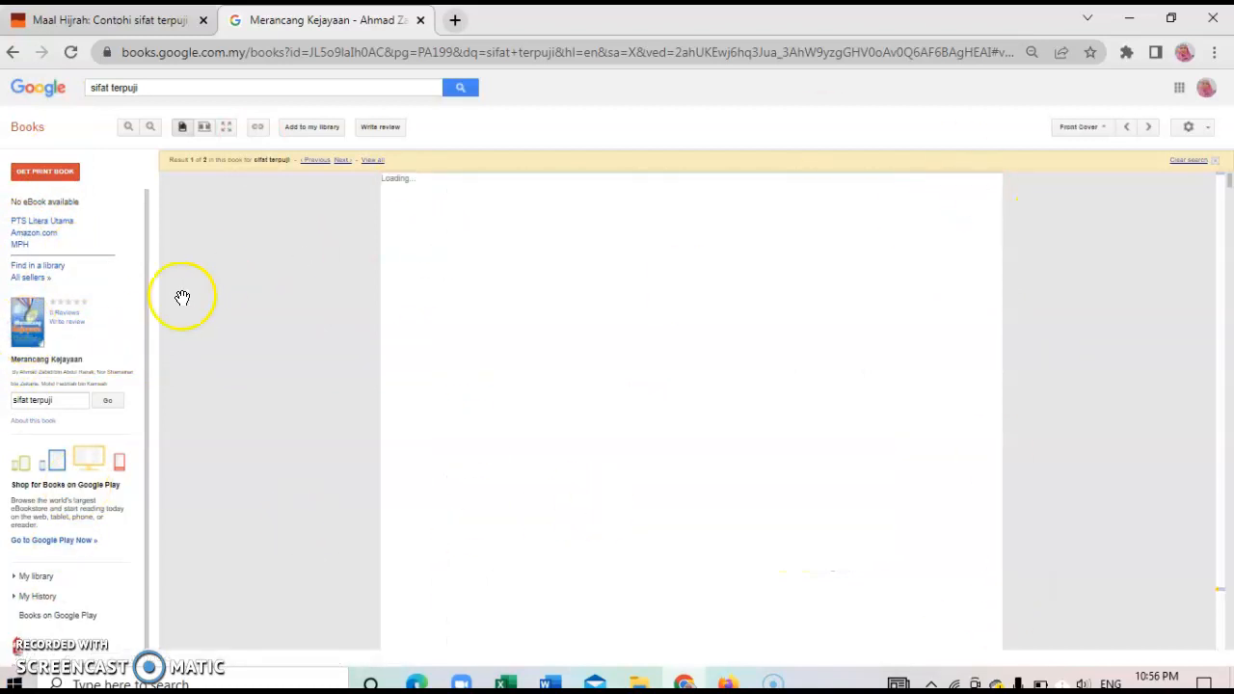
{"action": "scroll", "coordinate": [733, 386], "scroll_direction": "down", "scroll_amount": 5}
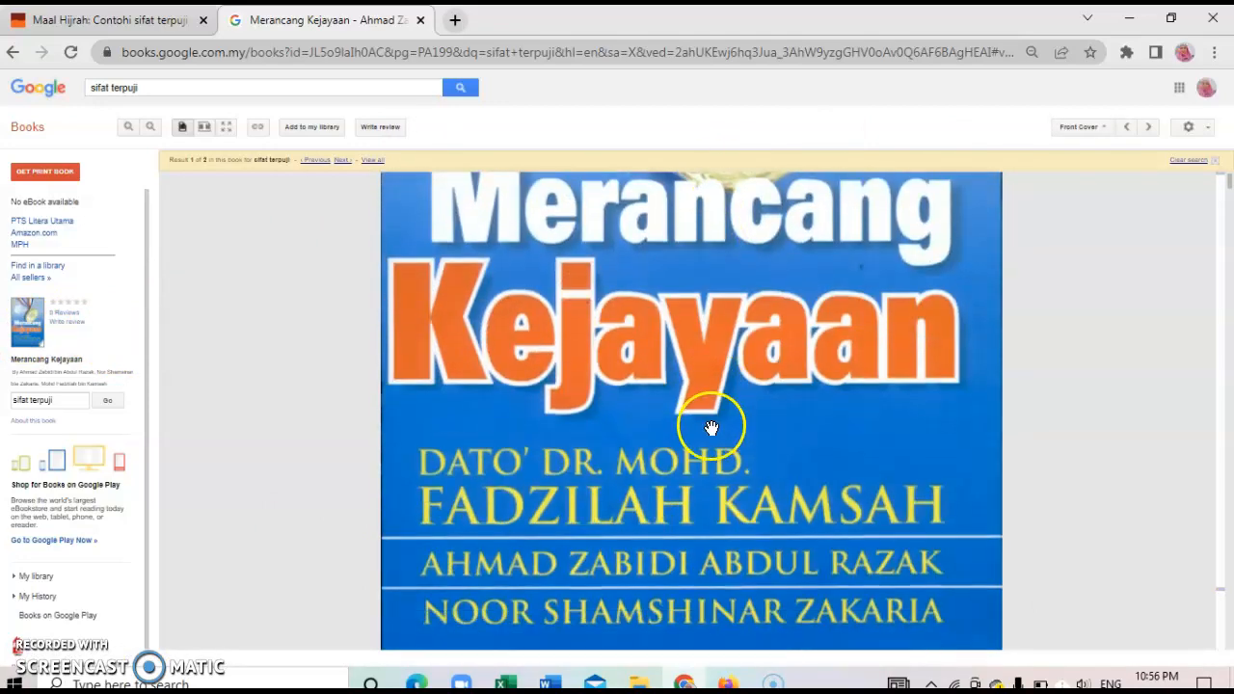
{"action": "scroll", "coordinate": [711, 427], "scroll_direction": "down", "scroll_amount": 2}
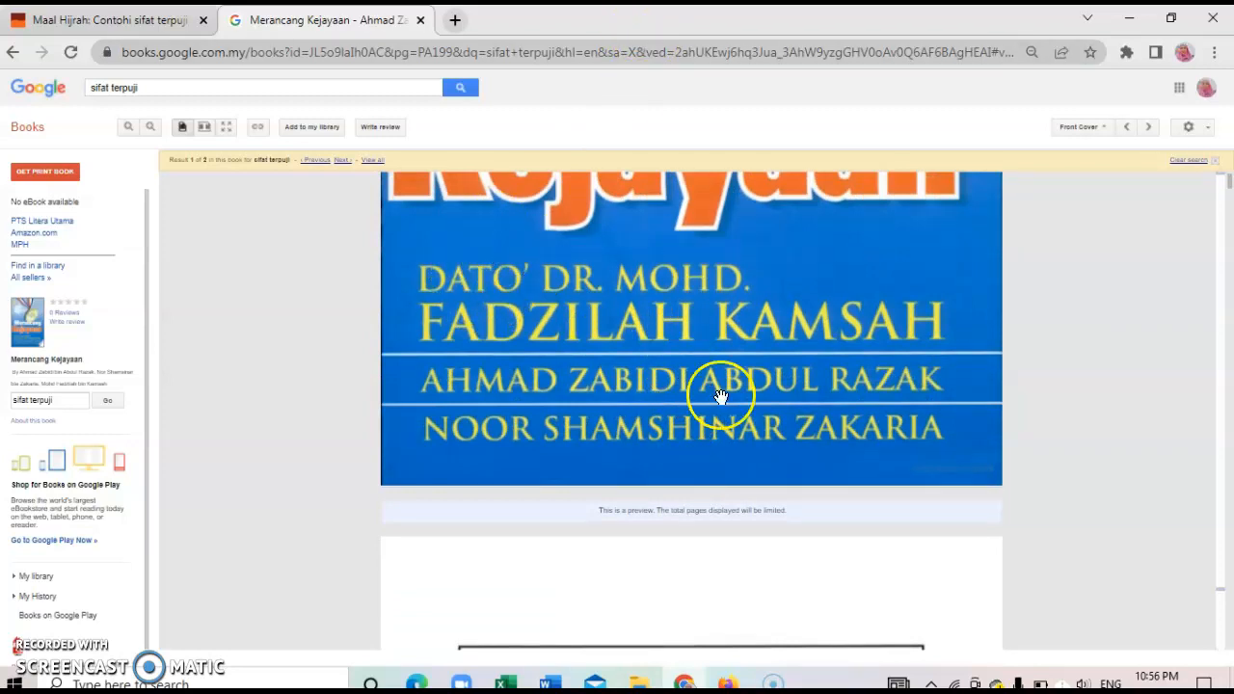
{"action": "scroll", "coordinate": [725, 366], "scroll_direction": "up", "scroll_amount": 1}
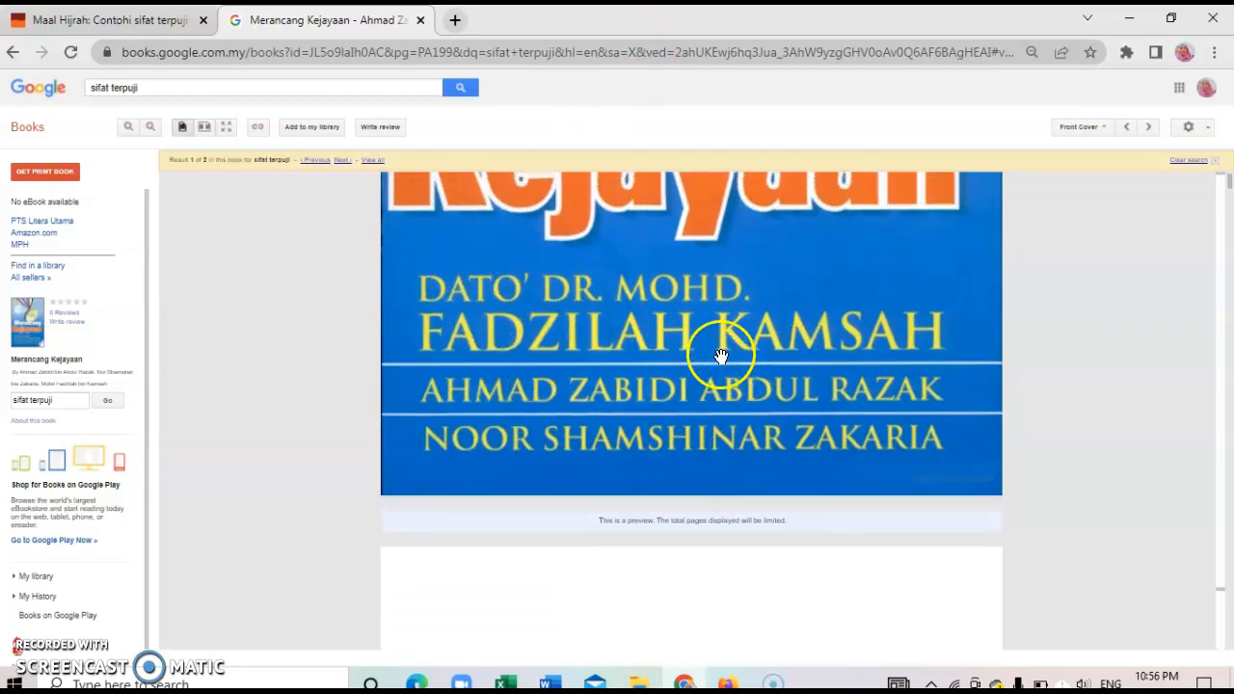
- Return to Word and start a new citation source after "terpuji", with Book as its type
{"action": "left_click", "coordinate": [563, 681]}
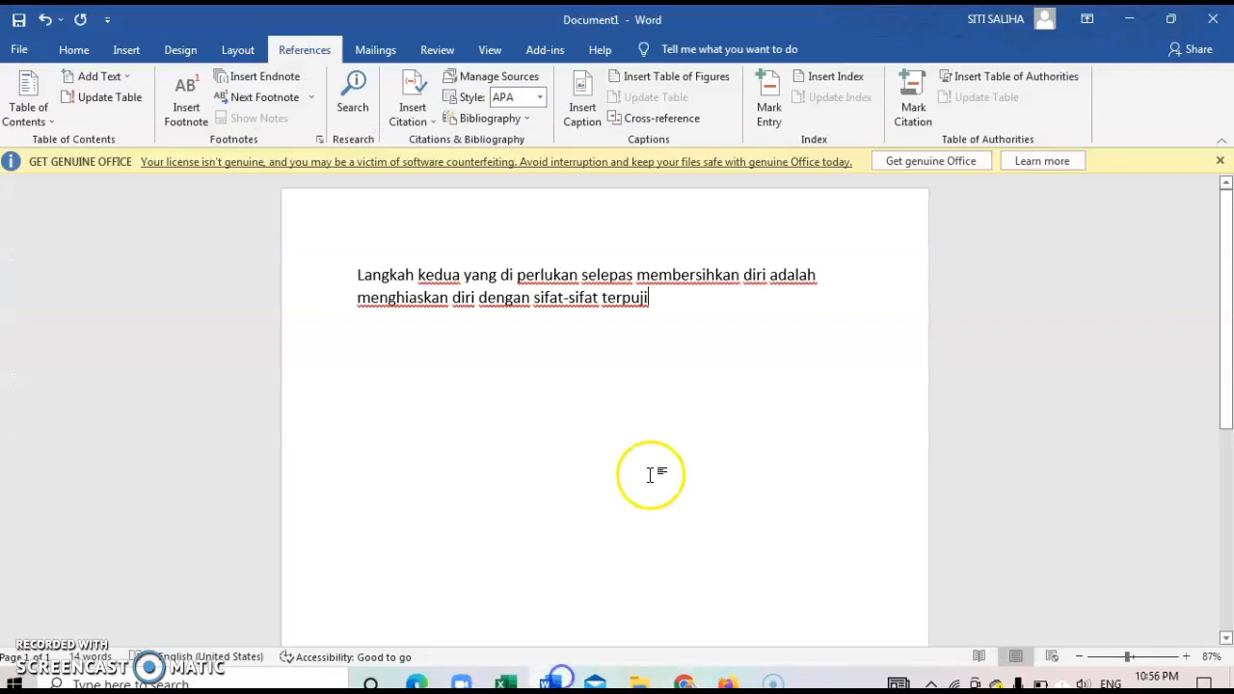
{"action": "left_click", "coordinate": [239, 48]}
{"action": "left_click", "coordinate": [313, 57]}
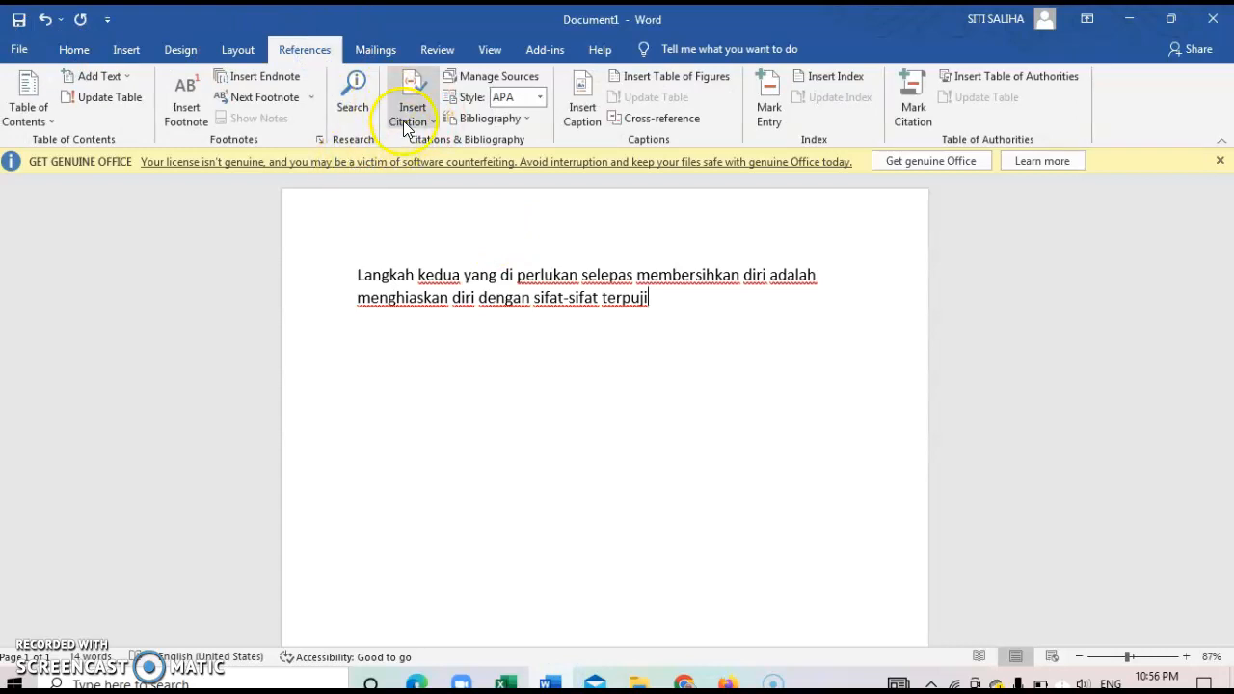
{"action": "left_click", "coordinate": [406, 120]}
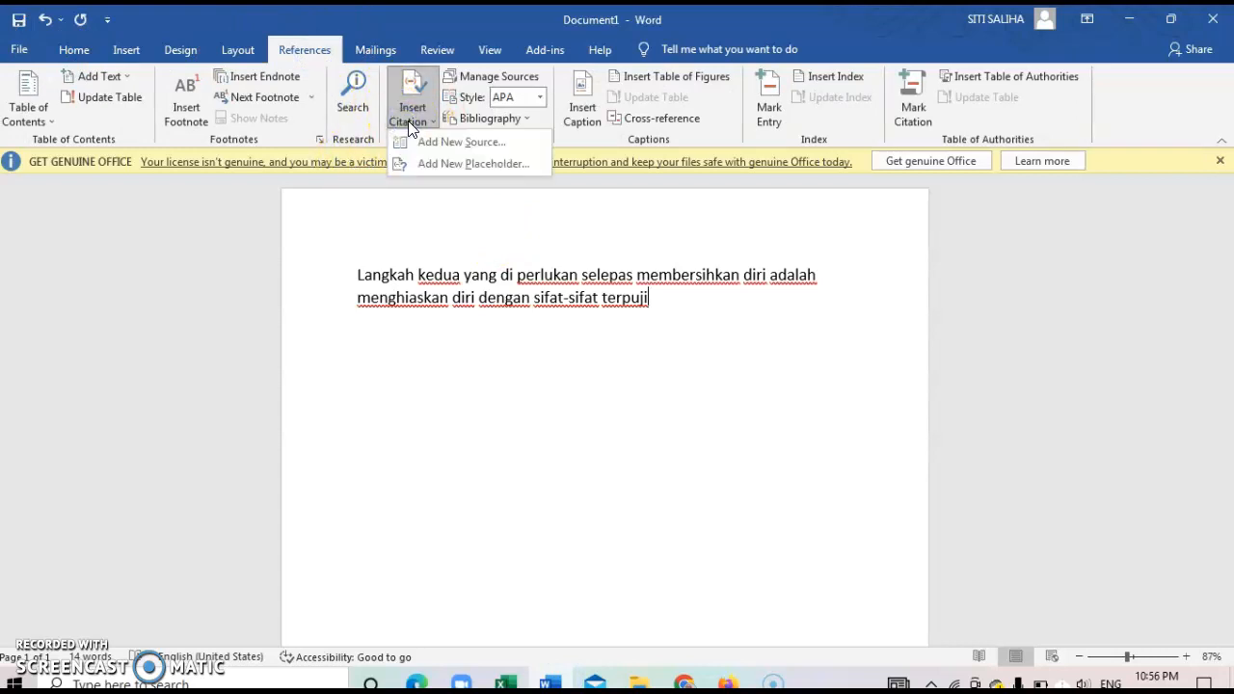
{"action": "left_click", "coordinate": [436, 143]}
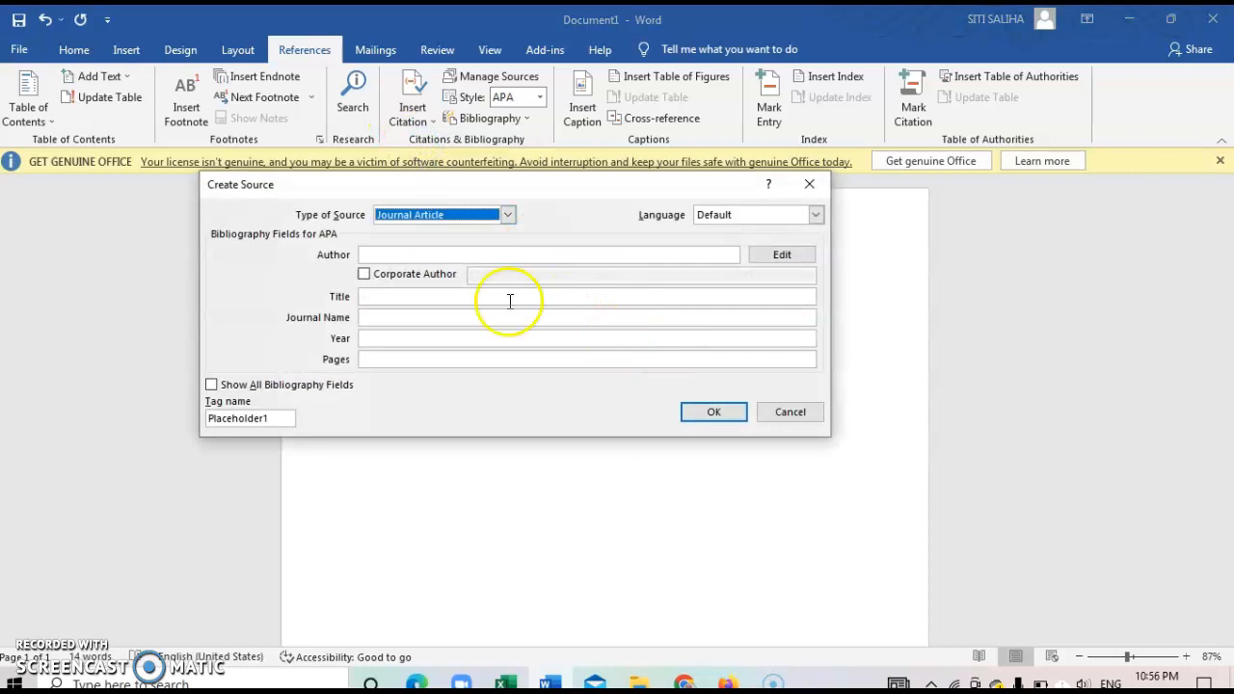
{"action": "left_click", "coordinate": [508, 216]}
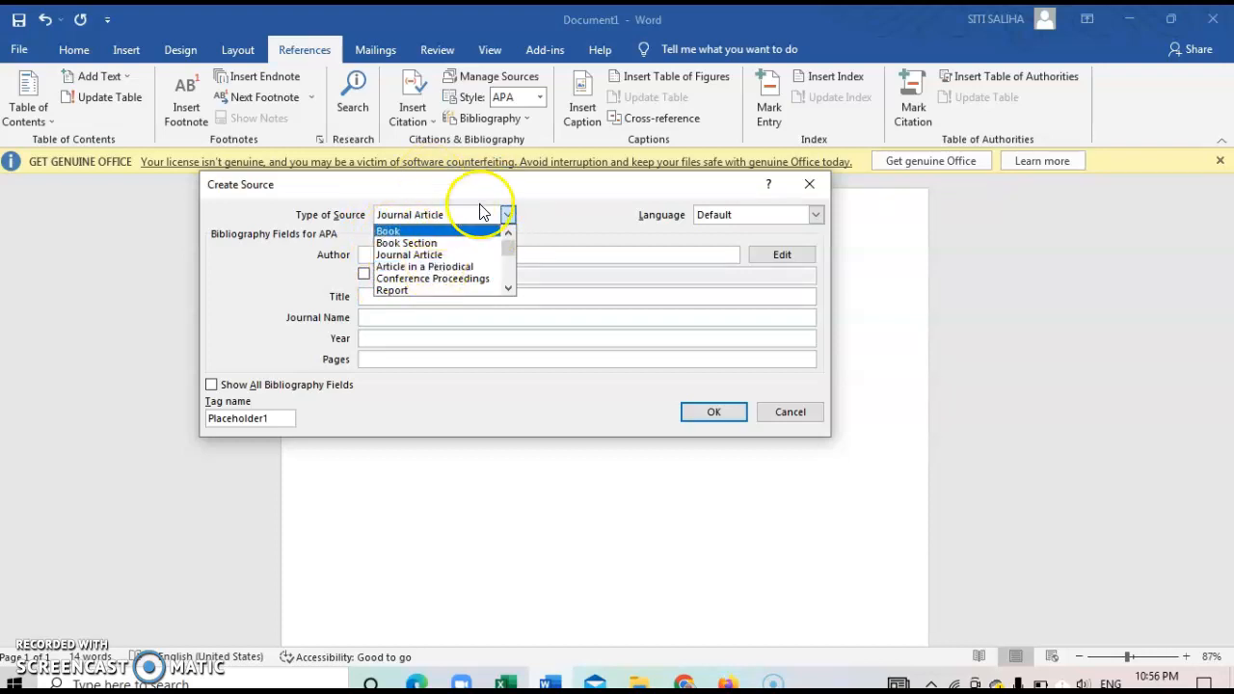
{"action": "left_click", "coordinate": [411, 234]}
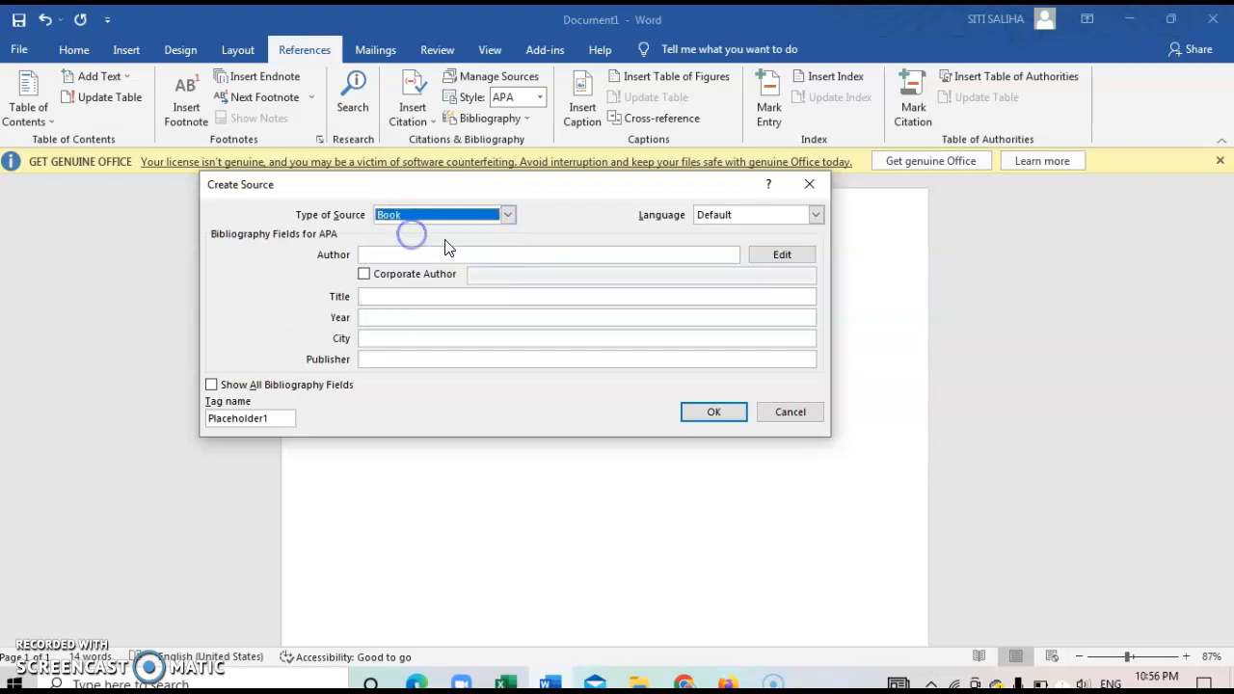
- Enter the first author's name as the source's author, consulting the book cover in Chrome
{"action": "left_click", "coordinate": [574, 253]}
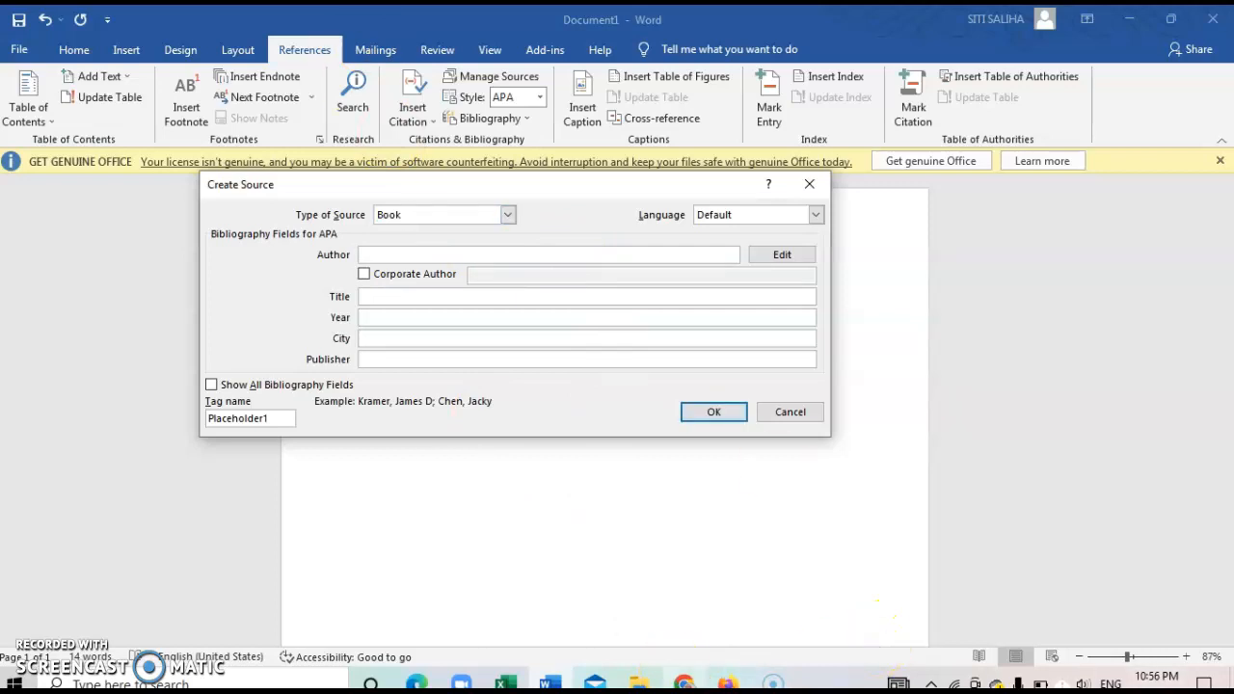
{"action": "left_click", "coordinate": [684, 682]}
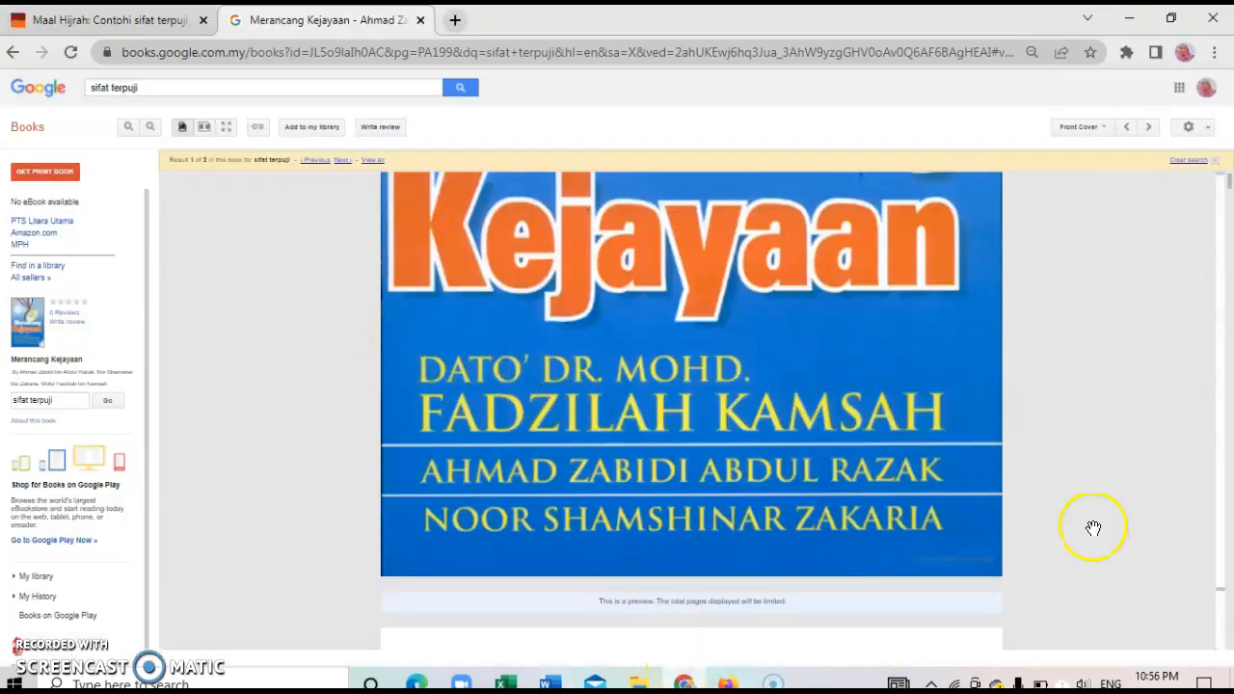
{"action": "left_click", "coordinate": [546, 683]}
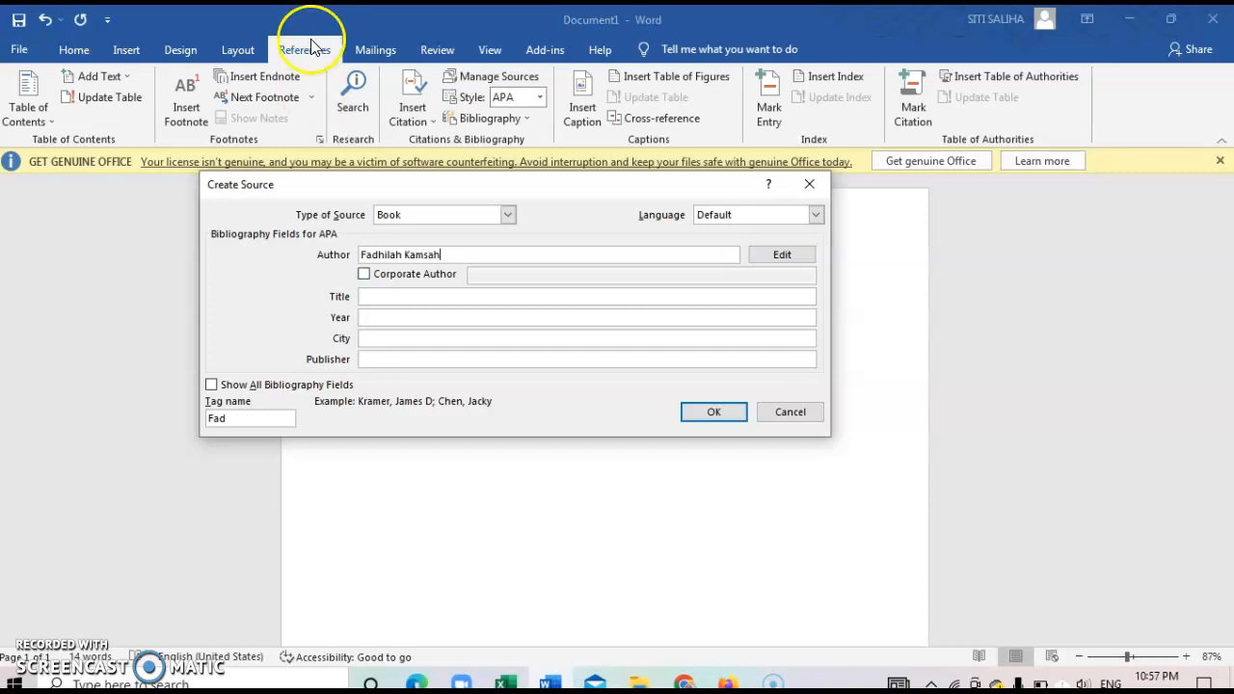
{"action": "left_click", "coordinate": [714, 410]}
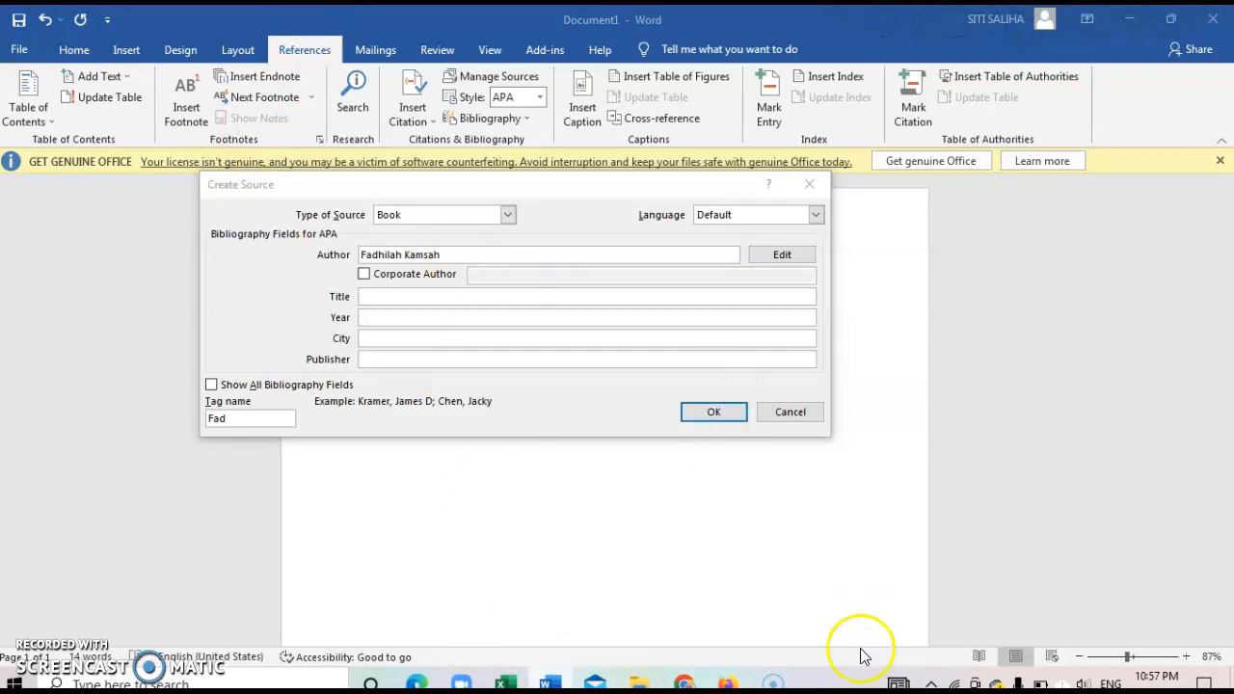
{"action": "left_click", "coordinate": [681, 683]}
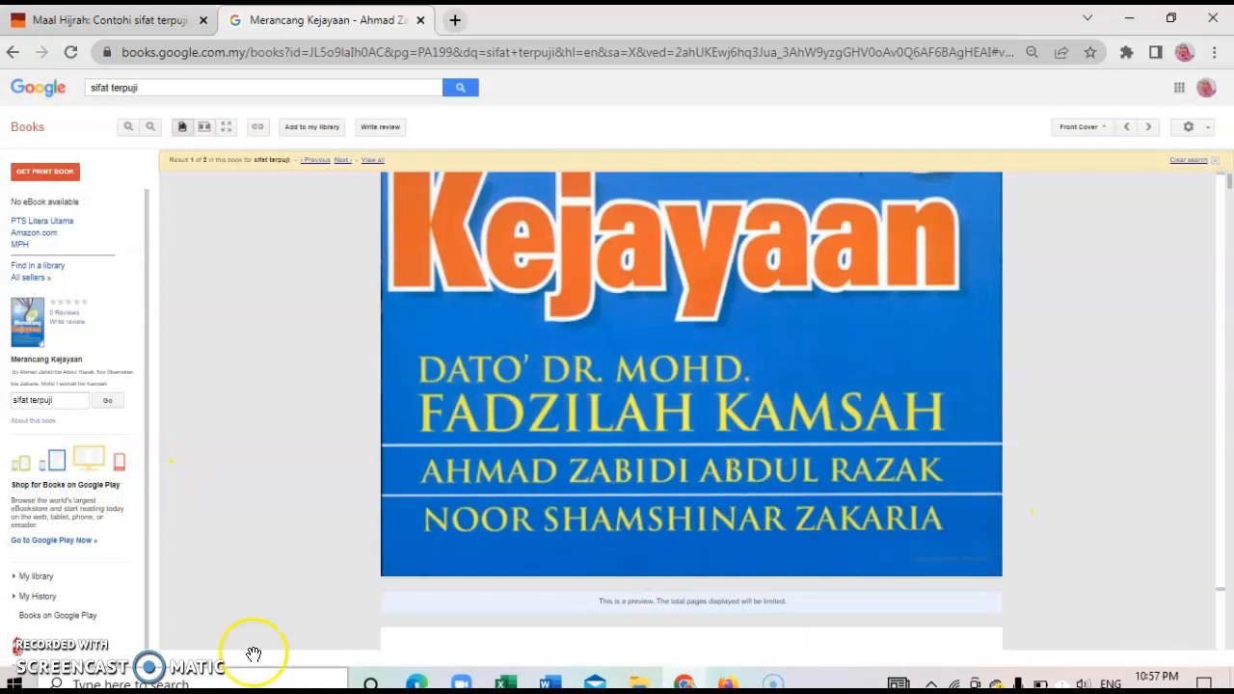
{"action": "left_click", "coordinate": [545, 682]}
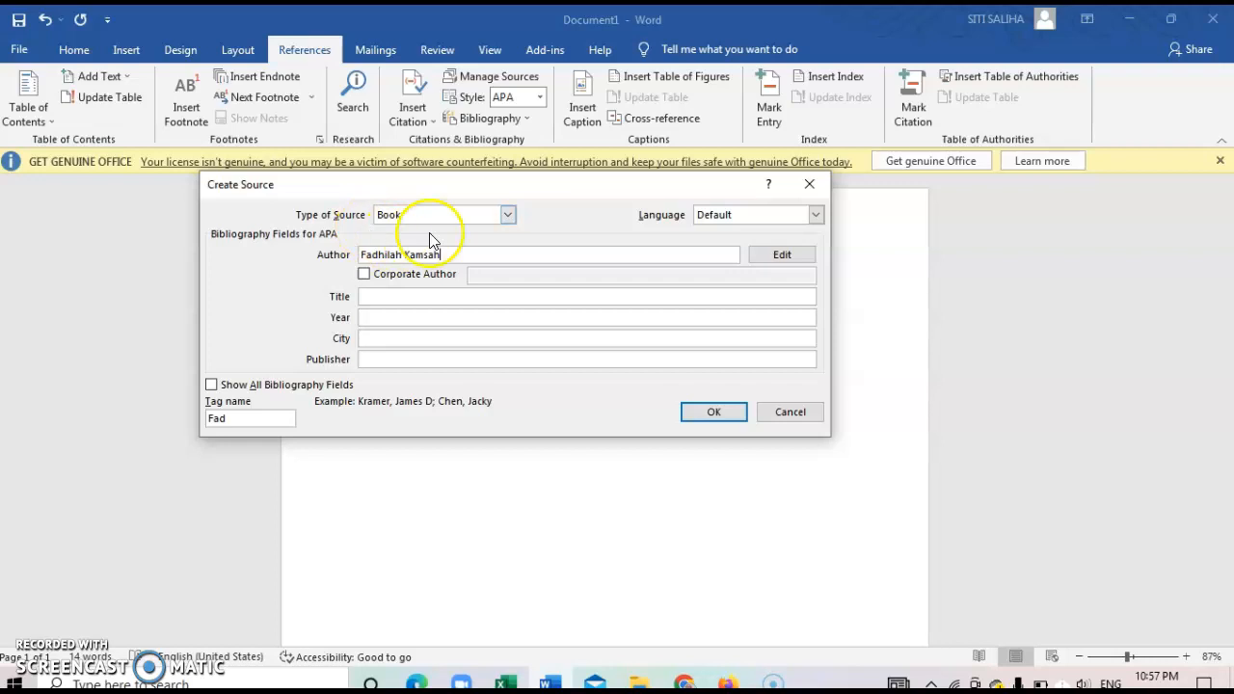
- Enable Corporate Author for the source and add the two co-authors' names from the book cover, separated by commas
{"action": "left_click", "coordinate": [365, 275]}
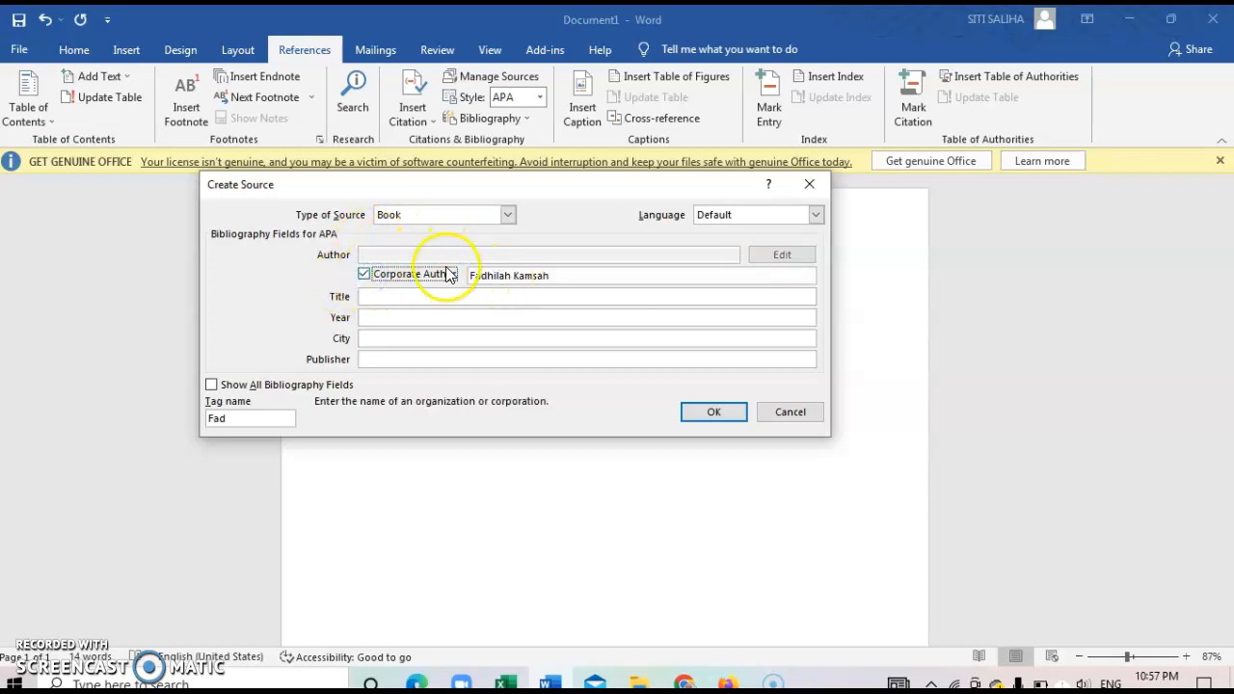
{"action": "left_click", "coordinate": [571, 273]}
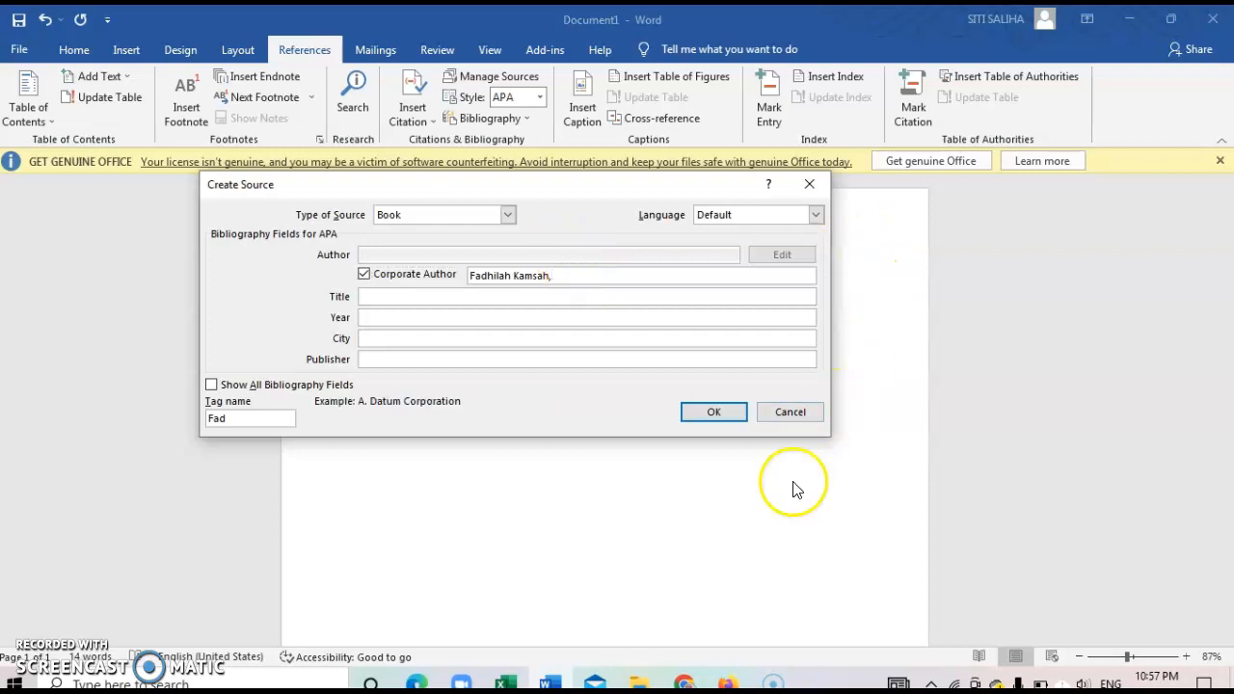
{"action": "left_click", "coordinate": [682, 681]}
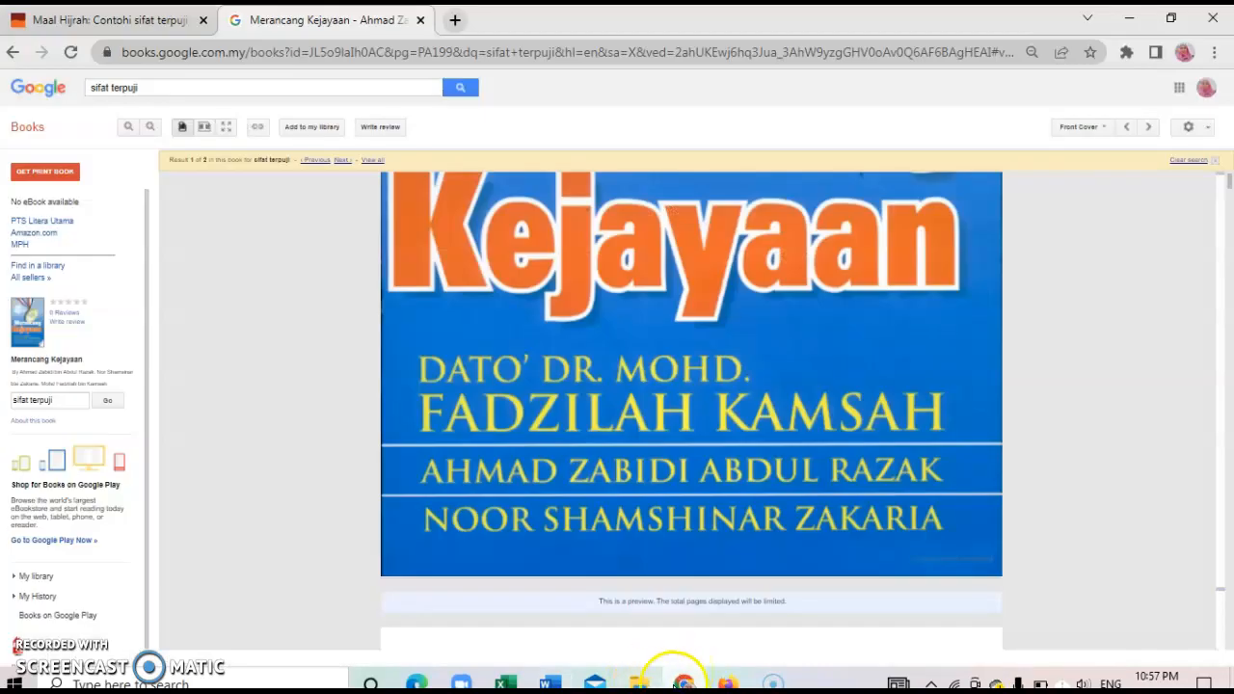
{"action": "left_click", "coordinate": [552, 681]}
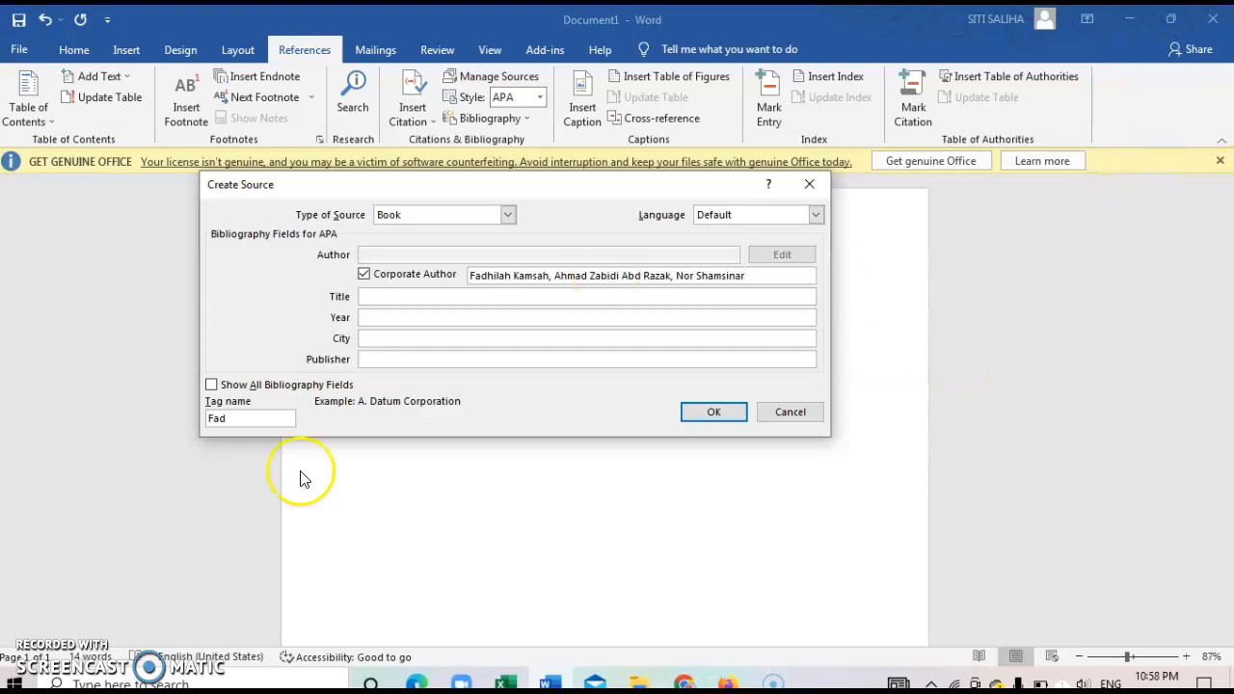
- Enter "Merancang kejayaan" as the source's title, consulting the book cover in Chrome
{"action": "left_click", "coordinate": [387, 291]}
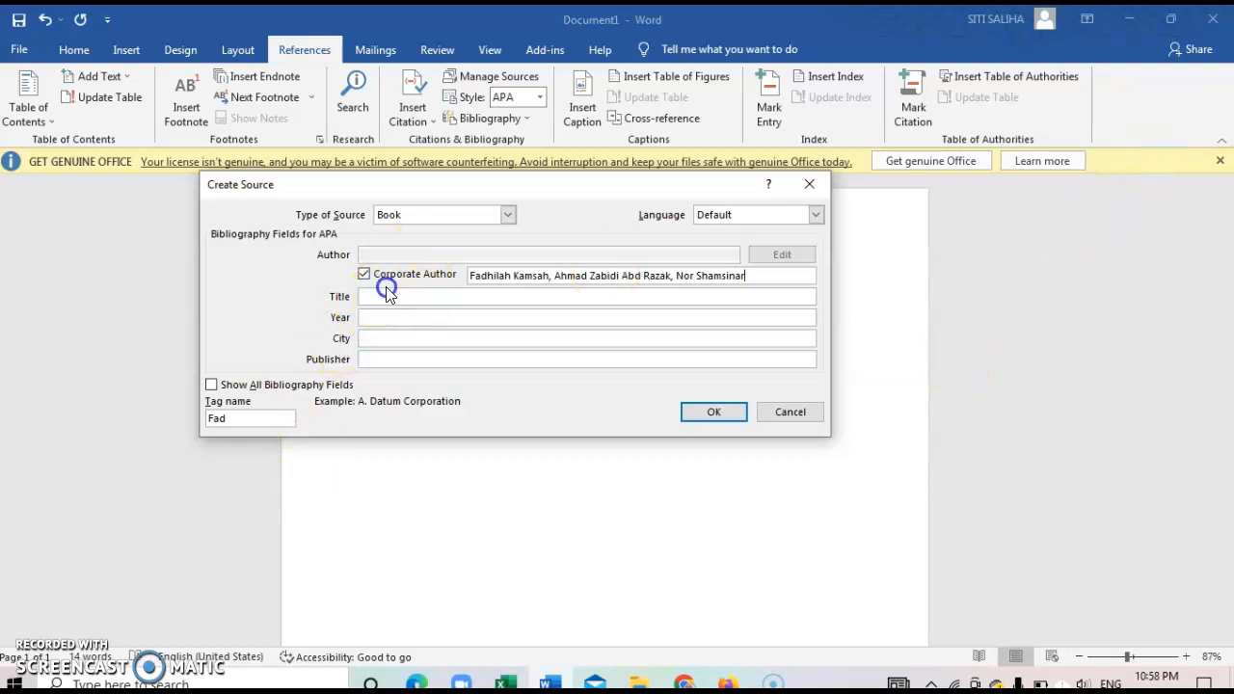
{"action": "left_click", "coordinate": [683, 681]}
{"action": "scroll", "coordinate": [710, 435], "scroll_direction": "up", "scroll_amount": 5}
{"action": "scroll", "coordinate": [703, 436], "scroll_direction": "down", "scroll_amount": 4}
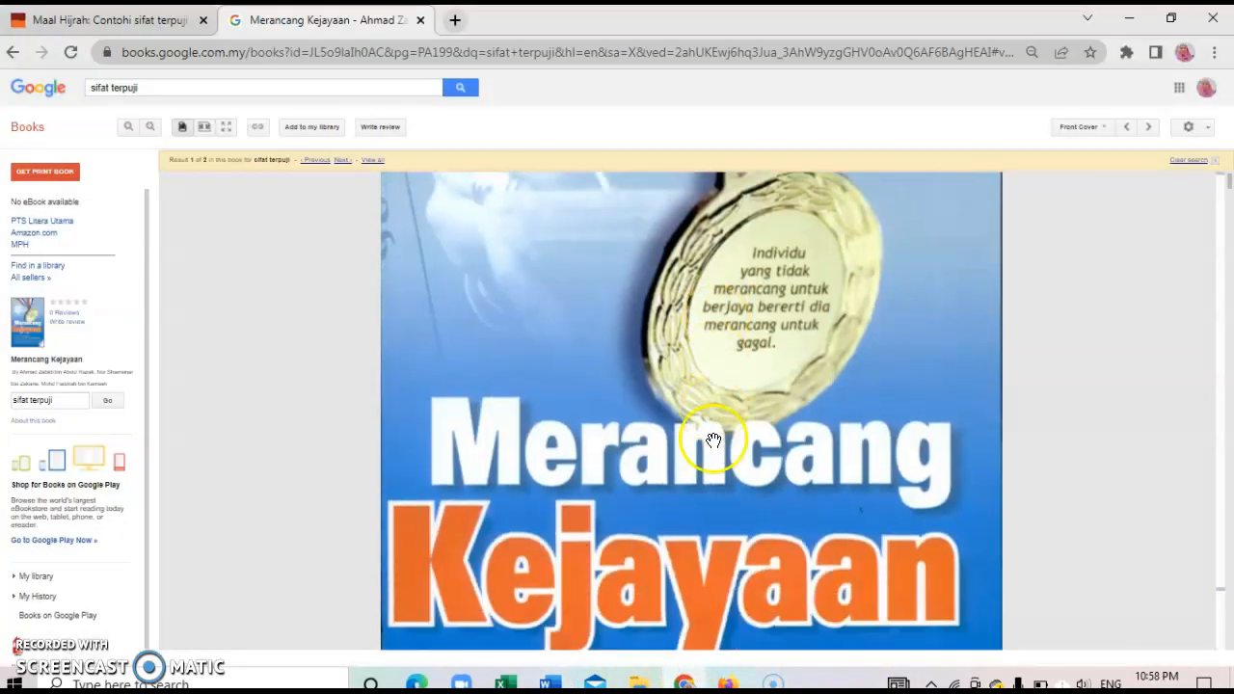
{"action": "scroll", "coordinate": [703, 437], "scroll_direction": "down", "scroll_amount": 2}
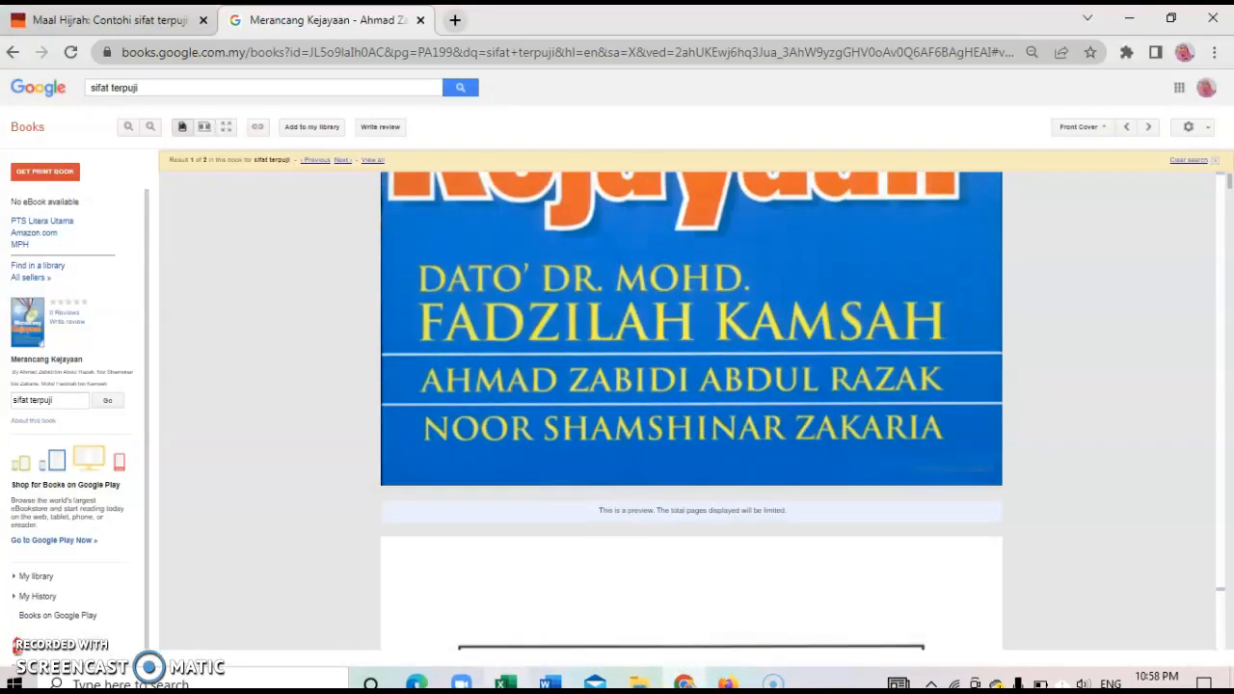
{"action": "left_click", "coordinate": [546, 681]}
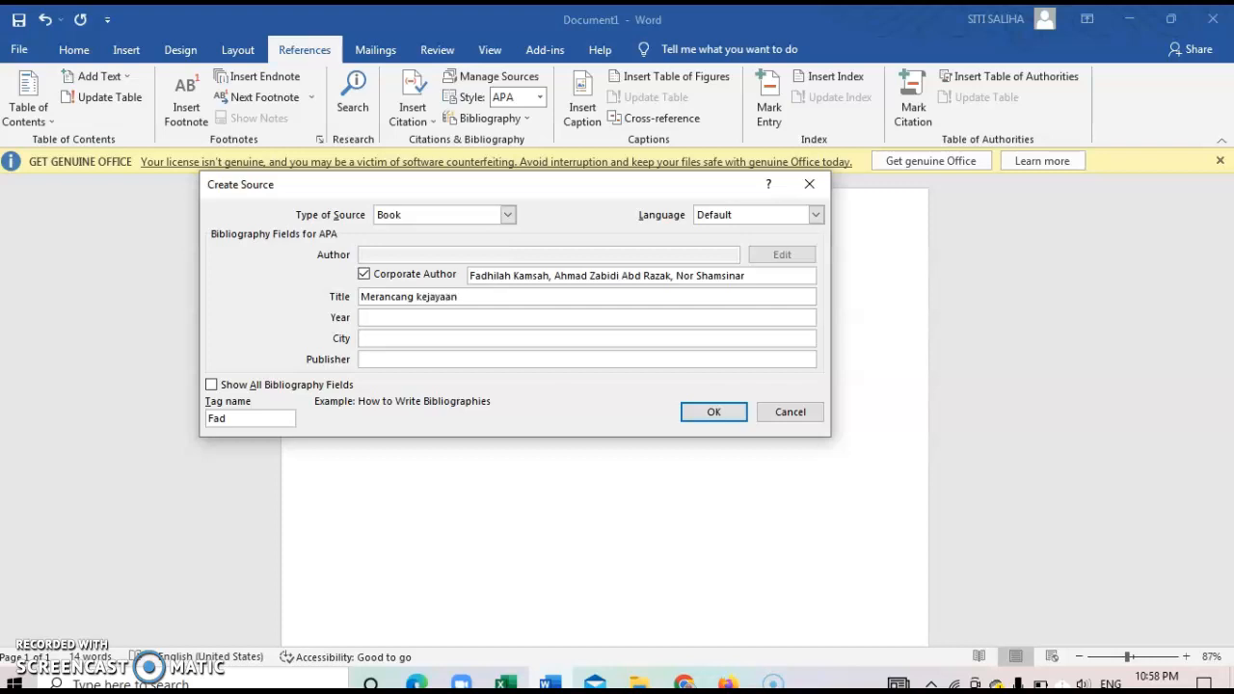
- Look up the publication year on the book's opening pages in Chrome and set the source's year to 2006 in Word
{"action": "left_click", "coordinate": [682, 681]}
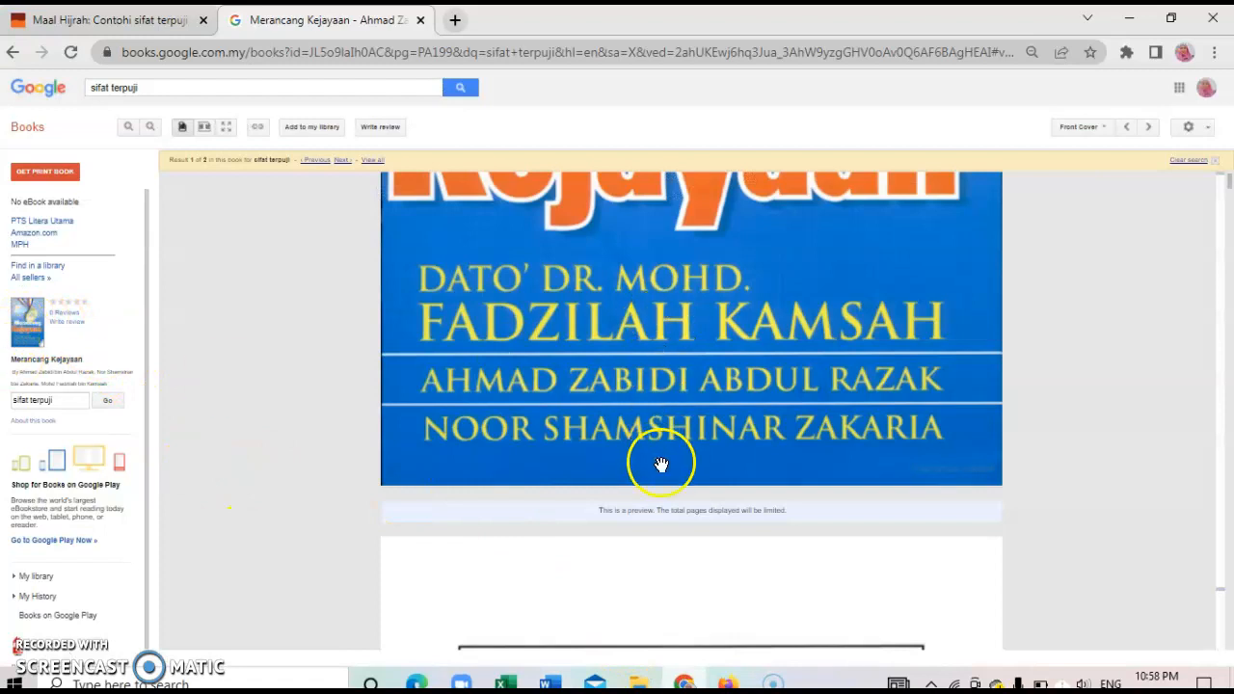
{"action": "scroll", "coordinate": [665, 458], "scroll_direction": "down", "scroll_amount": 3}
{"action": "scroll", "coordinate": [682, 449], "scroll_direction": "down", "scroll_amount": 15}
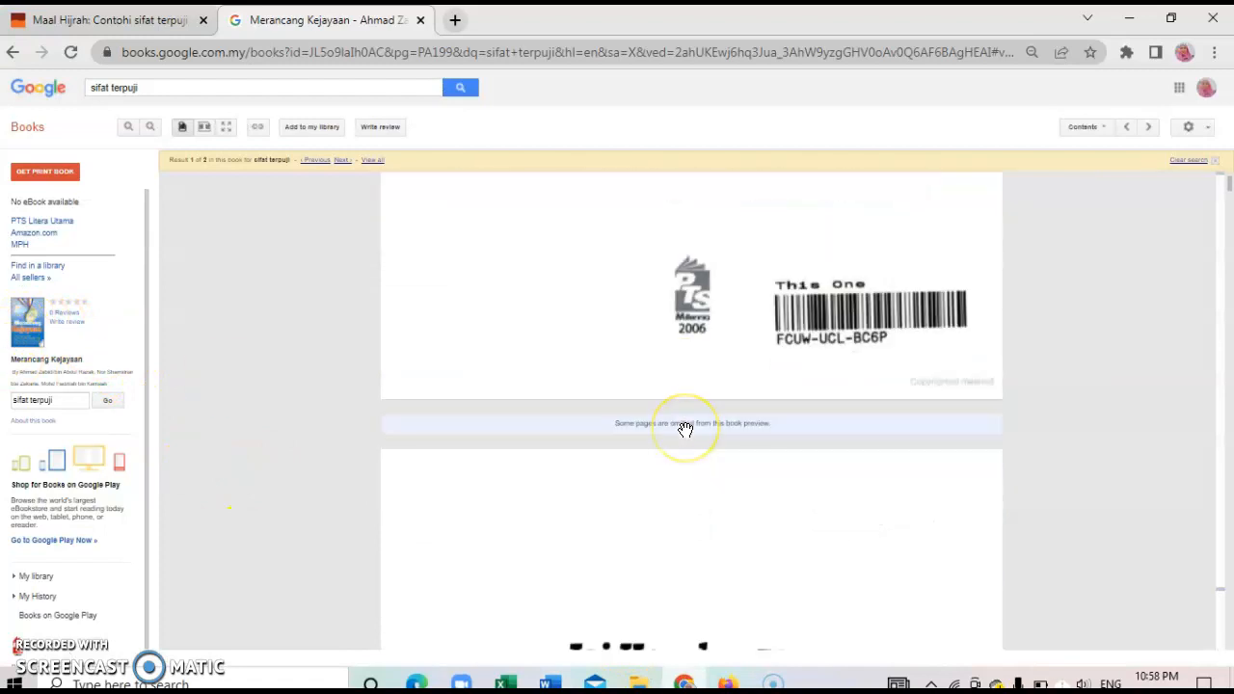
{"action": "scroll", "coordinate": [685, 431], "scroll_direction": "up", "scroll_amount": 3}
{"action": "scroll", "coordinate": [684, 432], "scroll_direction": "down", "scroll_amount": 3}
{"action": "scroll", "coordinate": [689, 414], "scroll_direction": "up", "scroll_amount": 3}
{"action": "scroll", "coordinate": [694, 401], "scroll_direction": "up", "scroll_amount": 1}
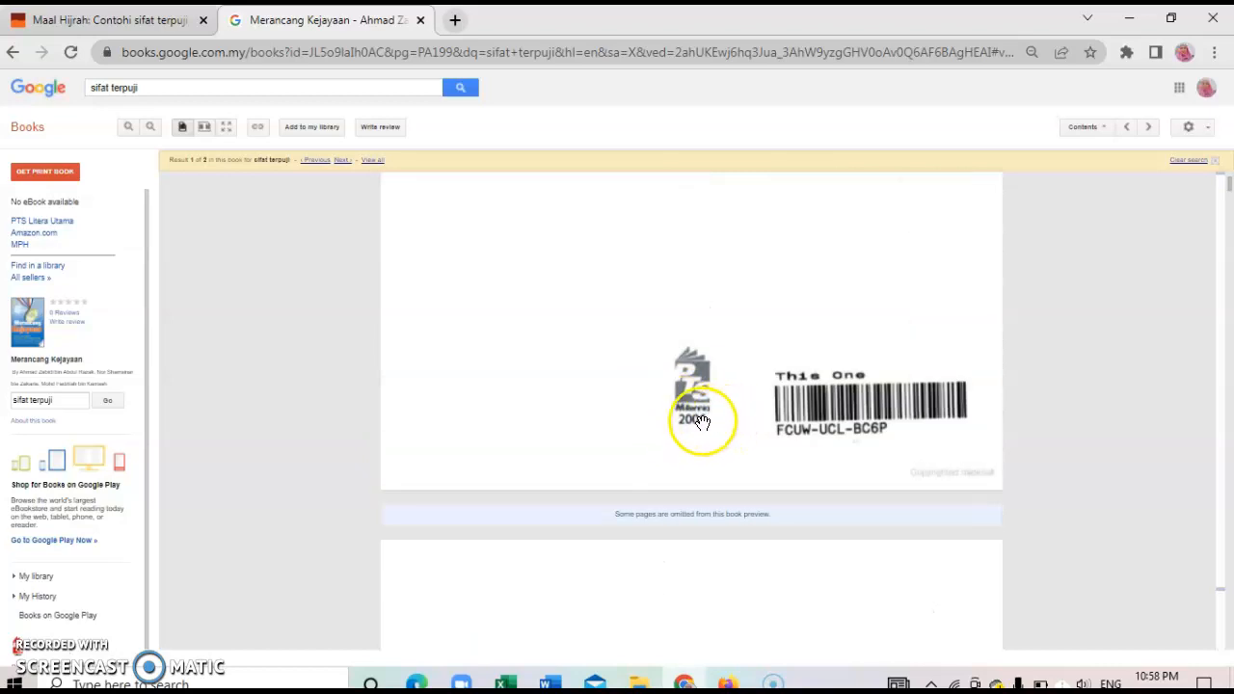
{"action": "key", "text": "alt+Tab"}
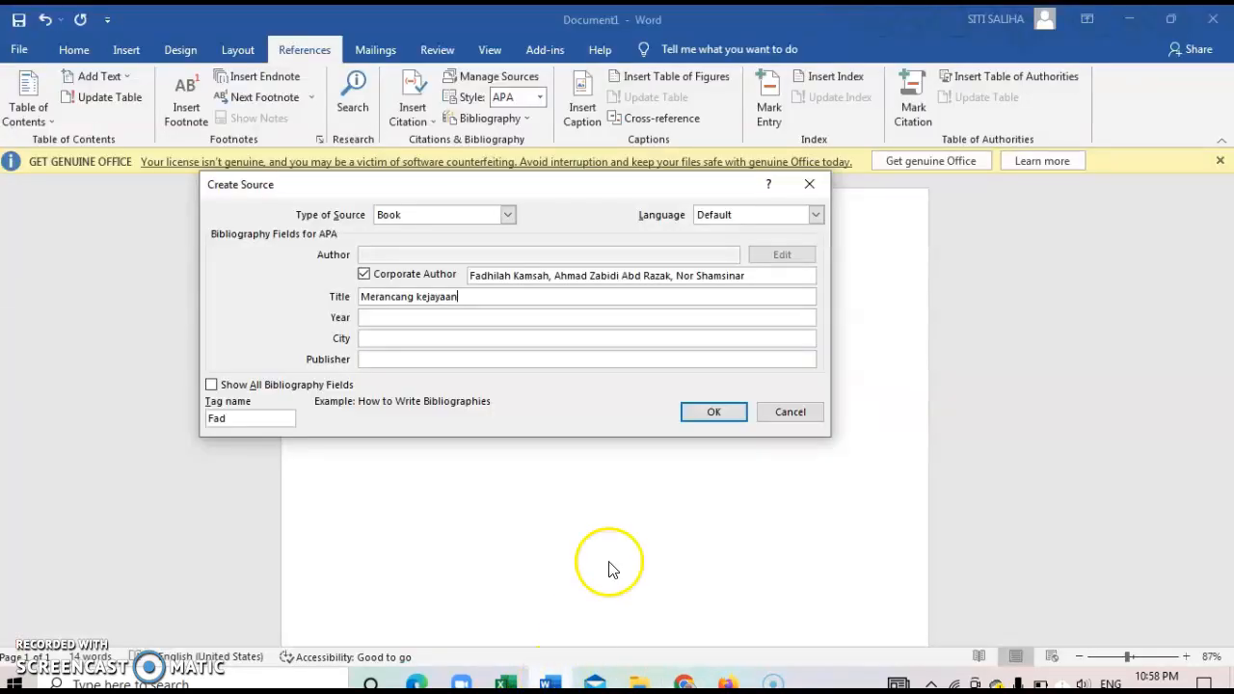
{"action": "left_click", "coordinate": [423, 318]}
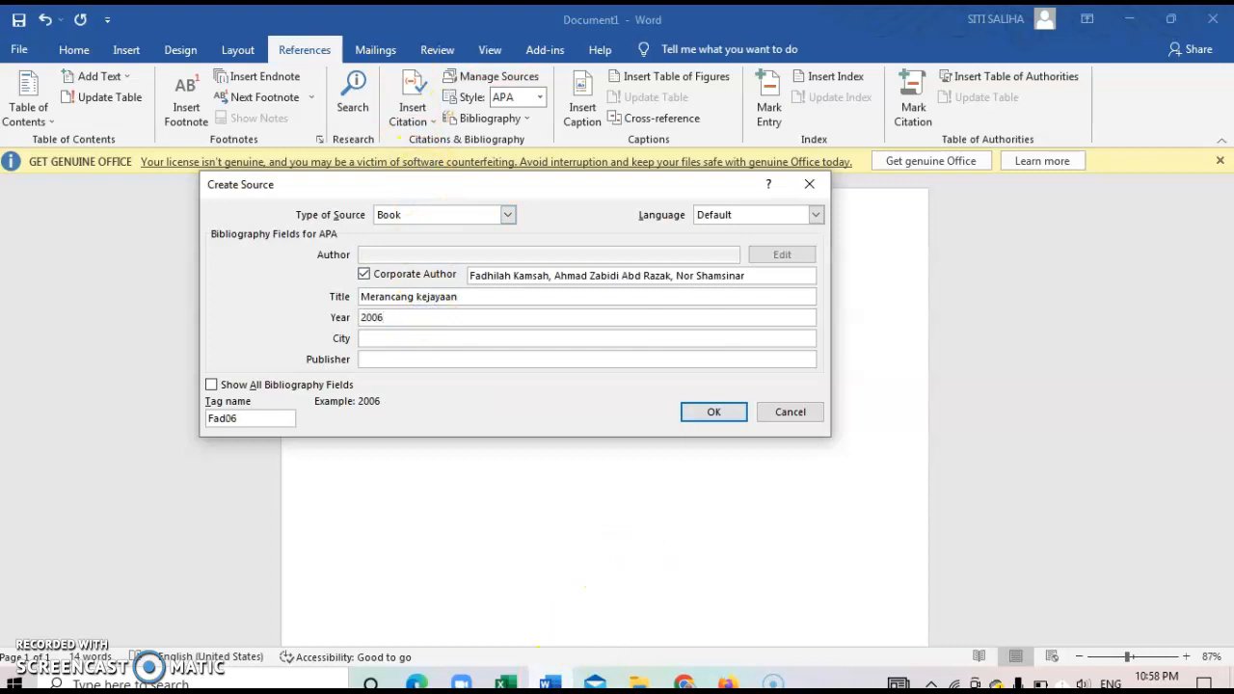
- Switch to the book preview in Chrome and examine its opening and contents pages for the remaining publication details
{"action": "key", "text": "alt+Tab"}
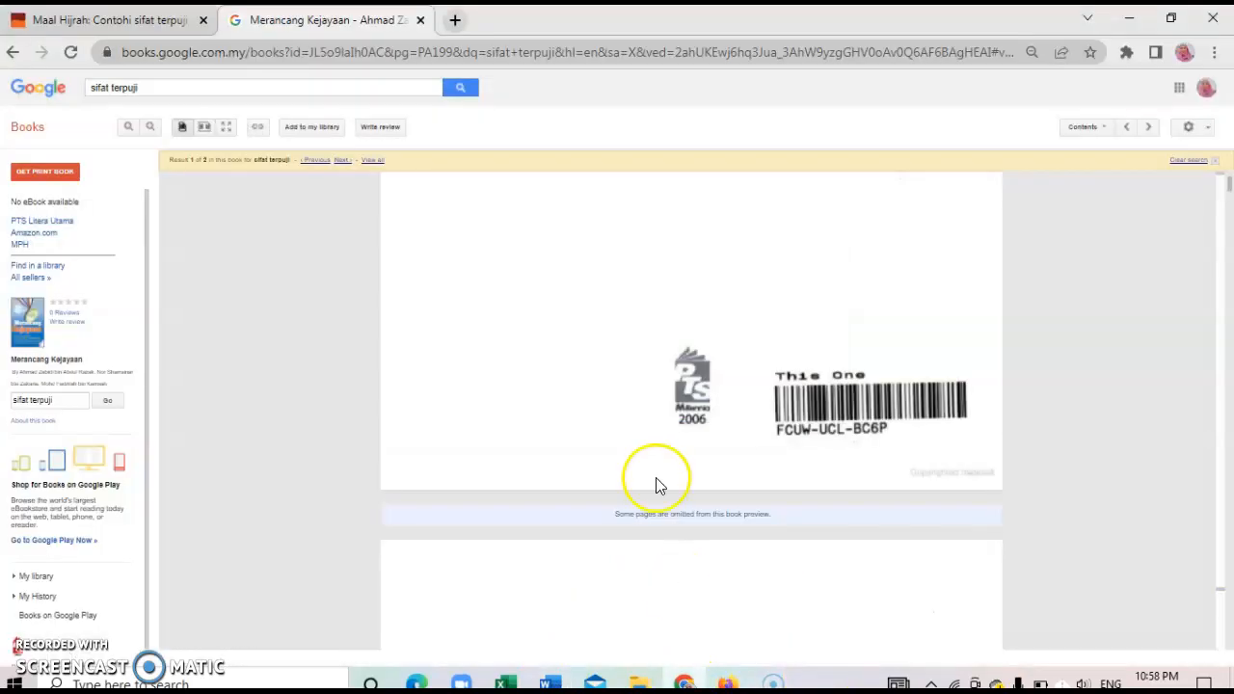
{"action": "scroll", "coordinate": [655, 483], "scroll_direction": "down", "scroll_amount": 8}
{"action": "scroll", "coordinate": [655, 483], "scroll_direction": "down", "scroll_amount": 7}
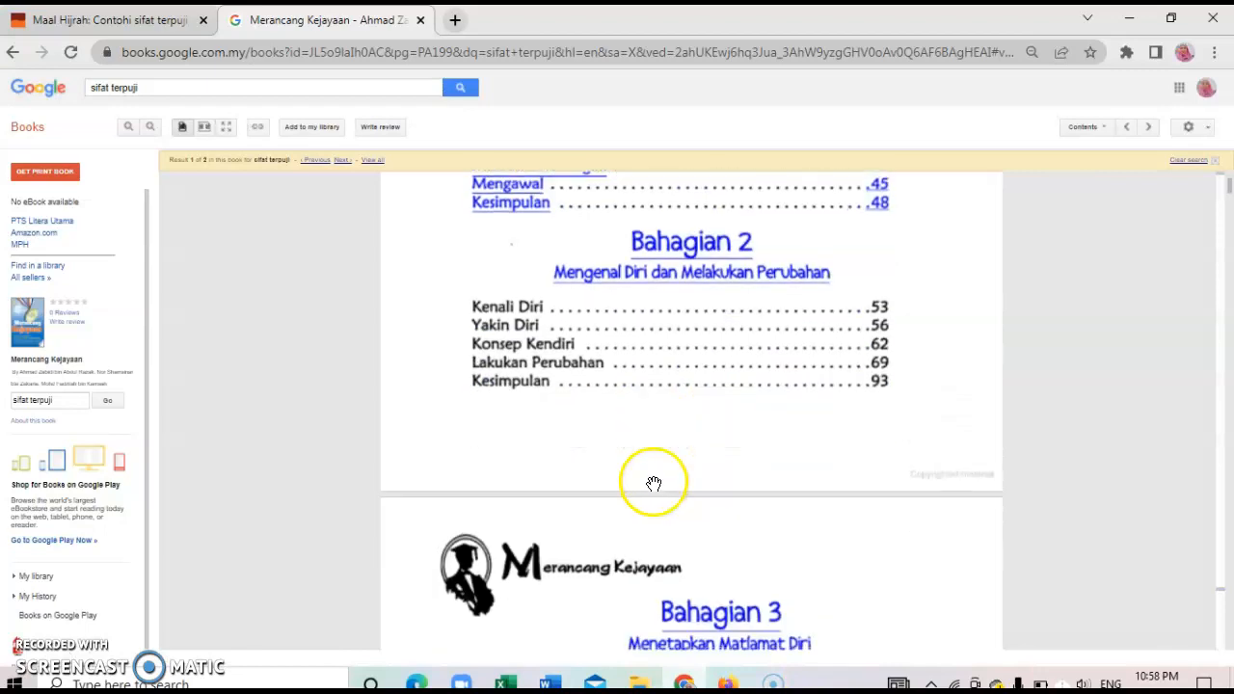
{"action": "scroll", "coordinate": [654, 483], "scroll_direction": "up", "scroll_amount": 5}
{"action": "scroll", "coordinate": [655, 483], "scroll_direction": "up", "scroll_amount": 12}
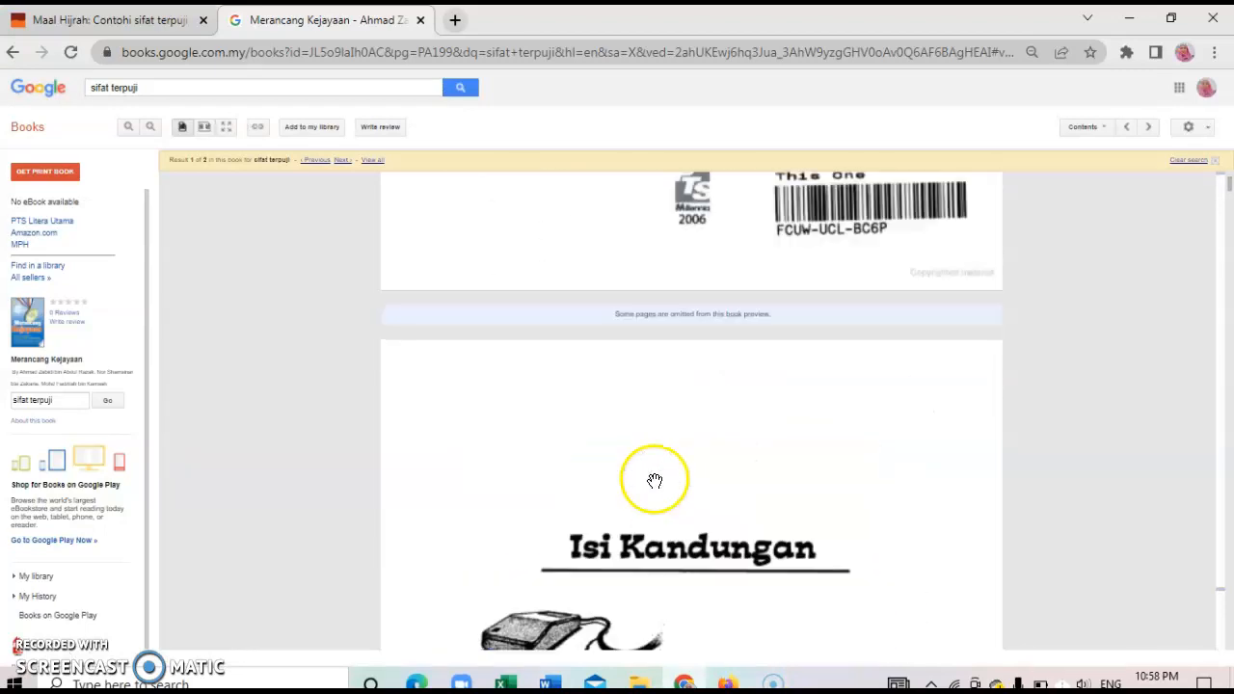
{"action": "scroll", "coordinate": [655, 477], "scroll_direction": "up", "scroll_amount": 5}
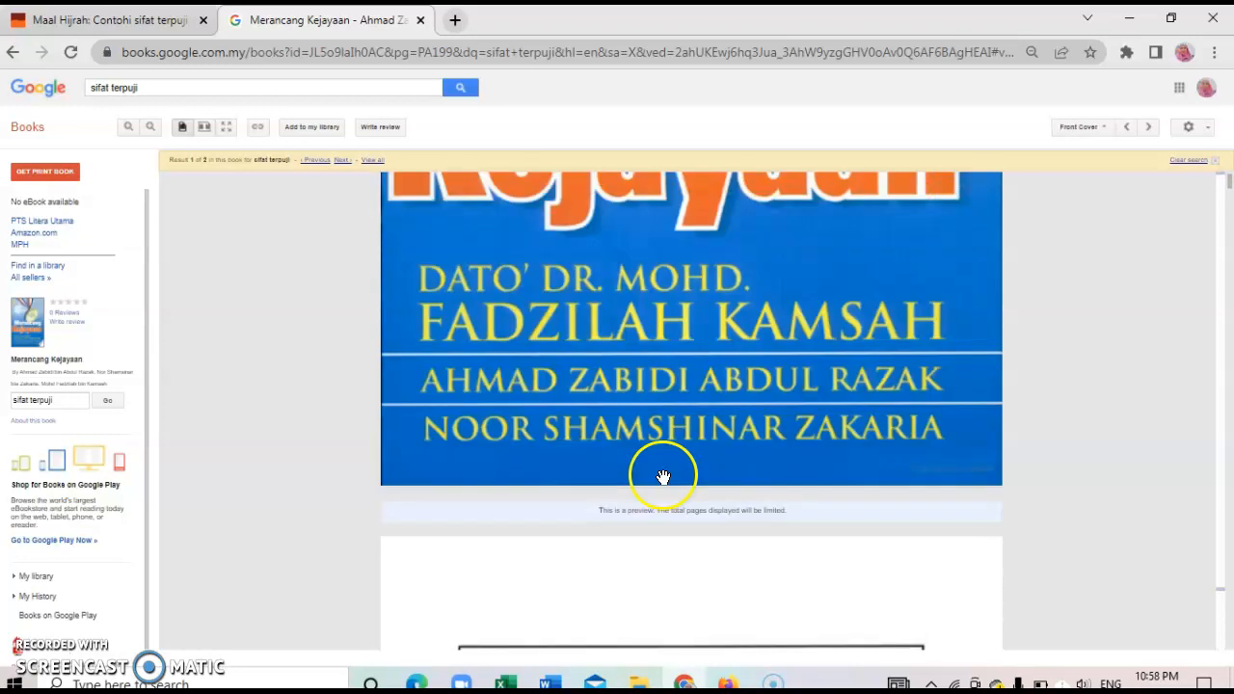
{"action": "scroll", "coordinate": [652, 453], "scroll_direction": "down", "scroll_amount": 9}
{"action": "scroll", "coordinate": [648, 438], "scroll_direction": "down", "scroll_amount": 15}
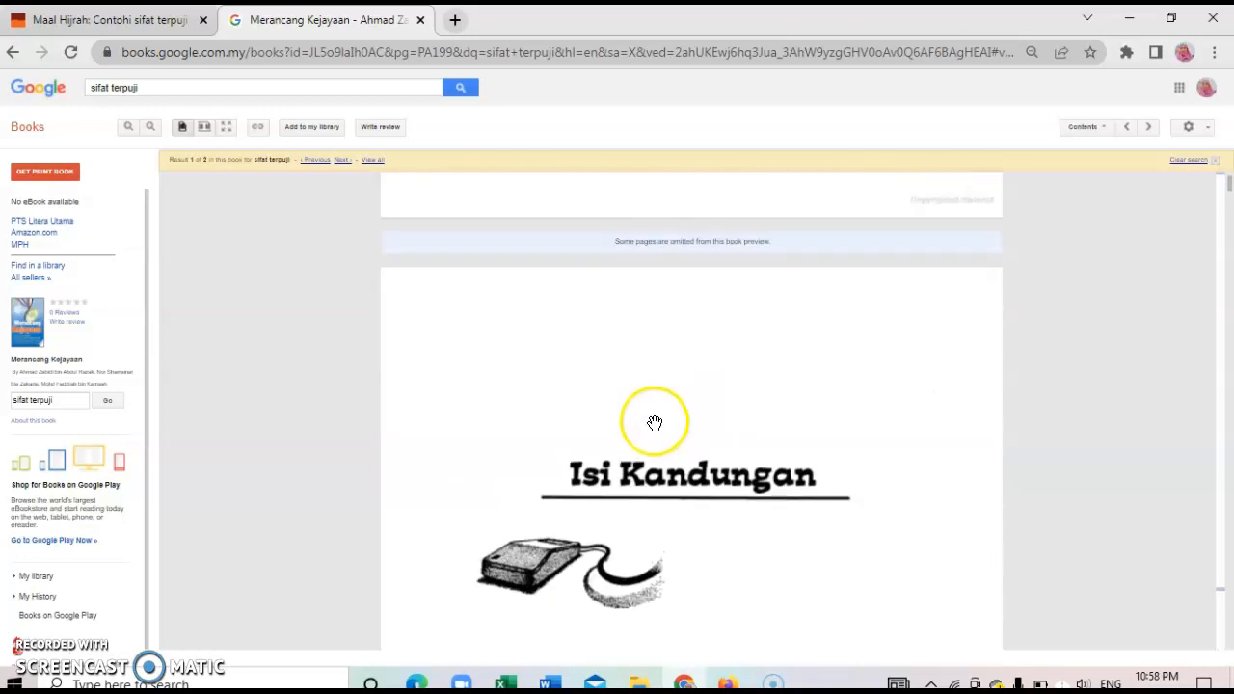
{"action": "scroll", "coordinate": [647, 430], "scroll_direction": "down", "scroll_amount": 4}
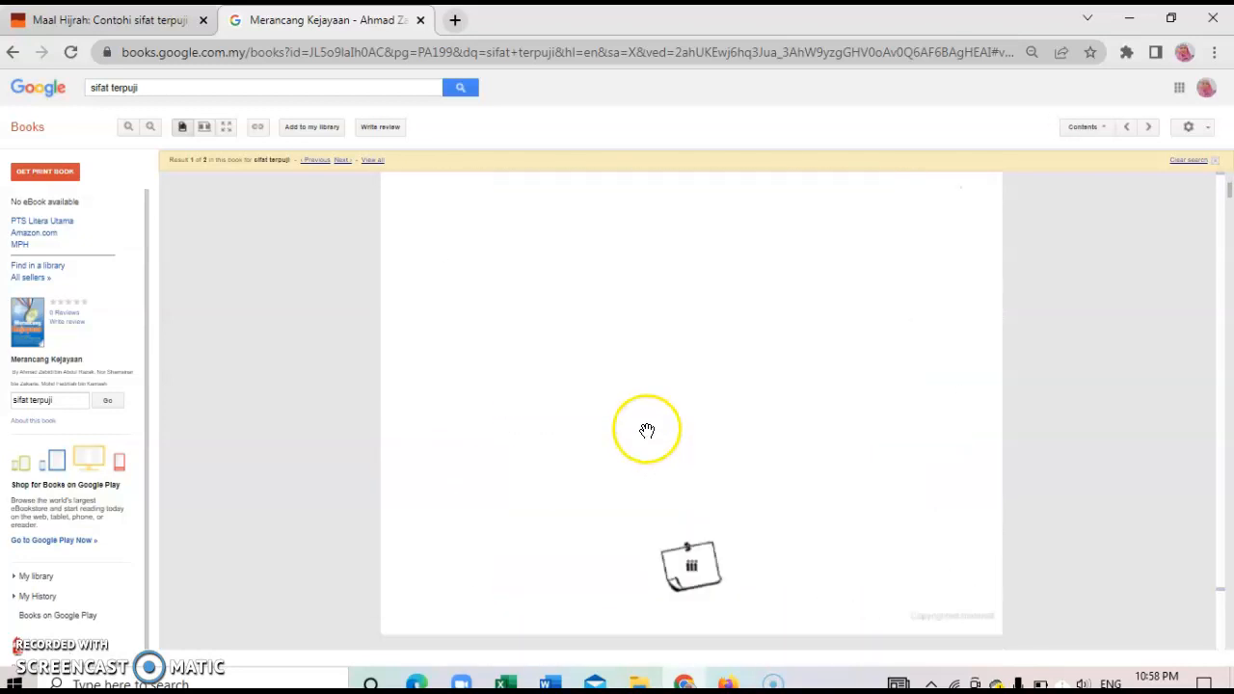
{"action": "scroll", "coordinate": [646, 424], "scroll_direction": "down", "scroll_amount": 6}
{"action": "scroll", "coordinate": [647, 419], "scroll_direction": "up", "scroll_amount": 9}
{"action": "scroll", "coordinate": [647, 424], "scroll_direction": "down", "scroll_amount": 3}
{"action": "scroll", "coordinate": [646, 427], "scroll_direction": "up", "scroll_amount": 1}
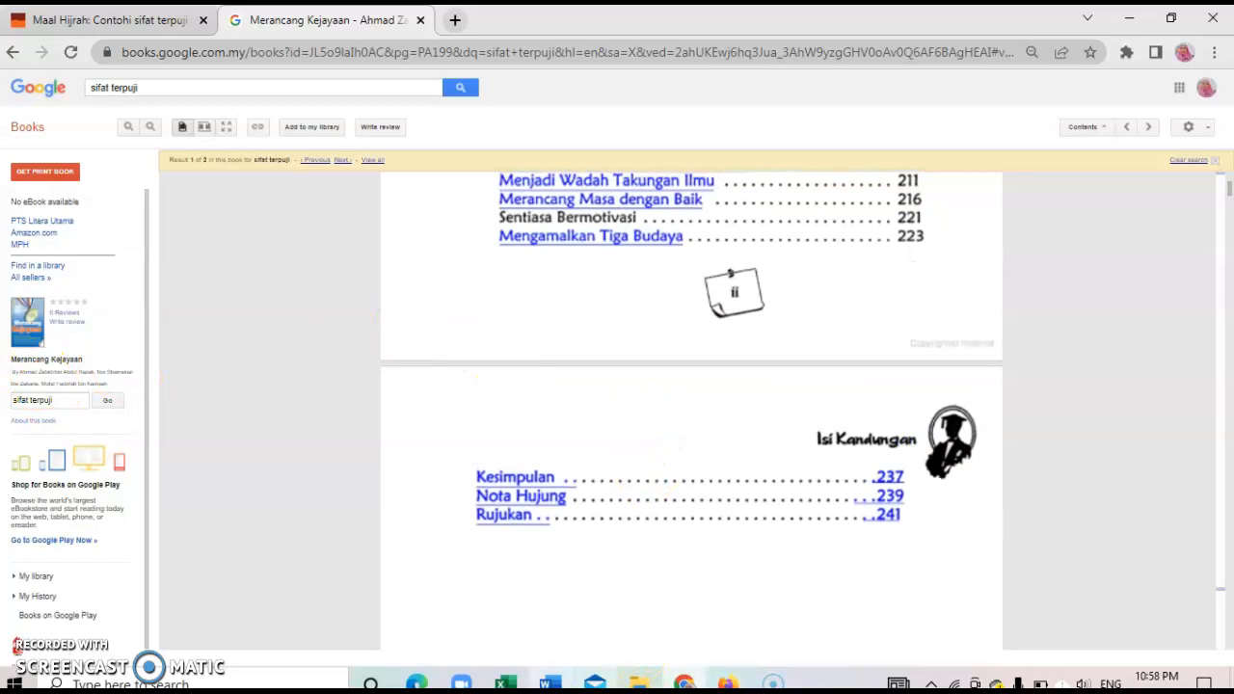
- Return to Word, set the source's city to Selangor and publisher to PTS Millenia, and insert the citation
{"action": "left_click", "coordinate": [546, 683]}
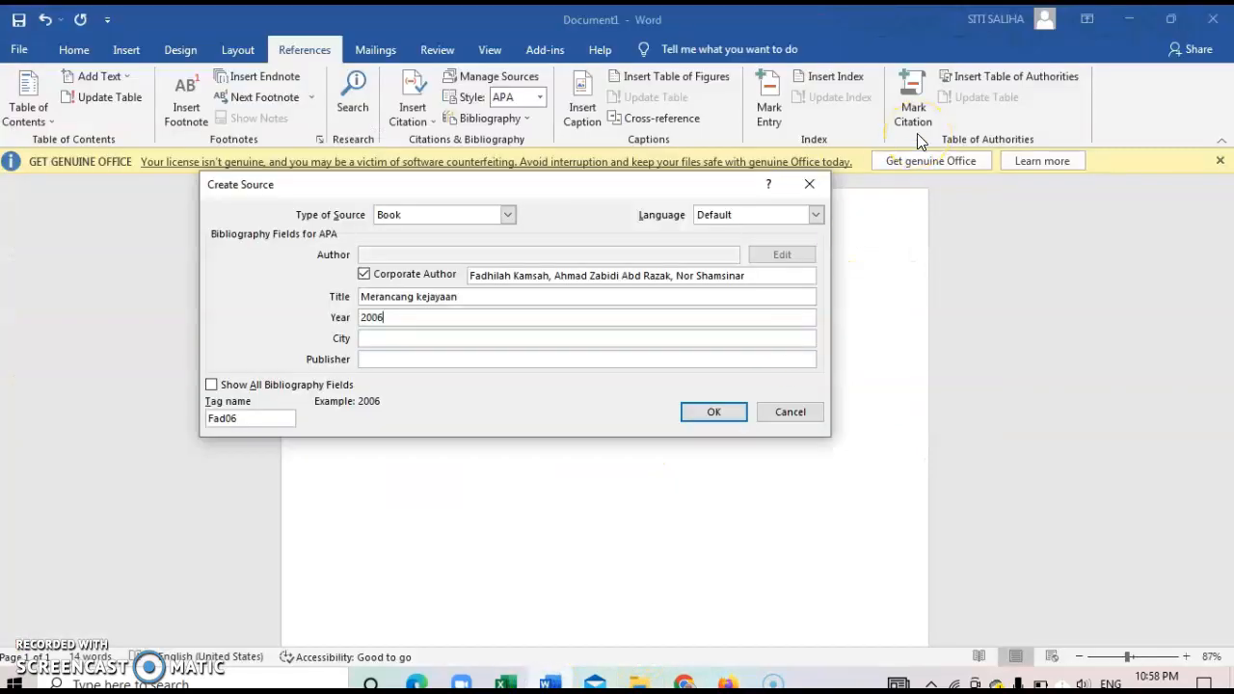
{"action": "left_click", "coordinate": [393, 339]}
{"action": "type", "text": "Selangor"}
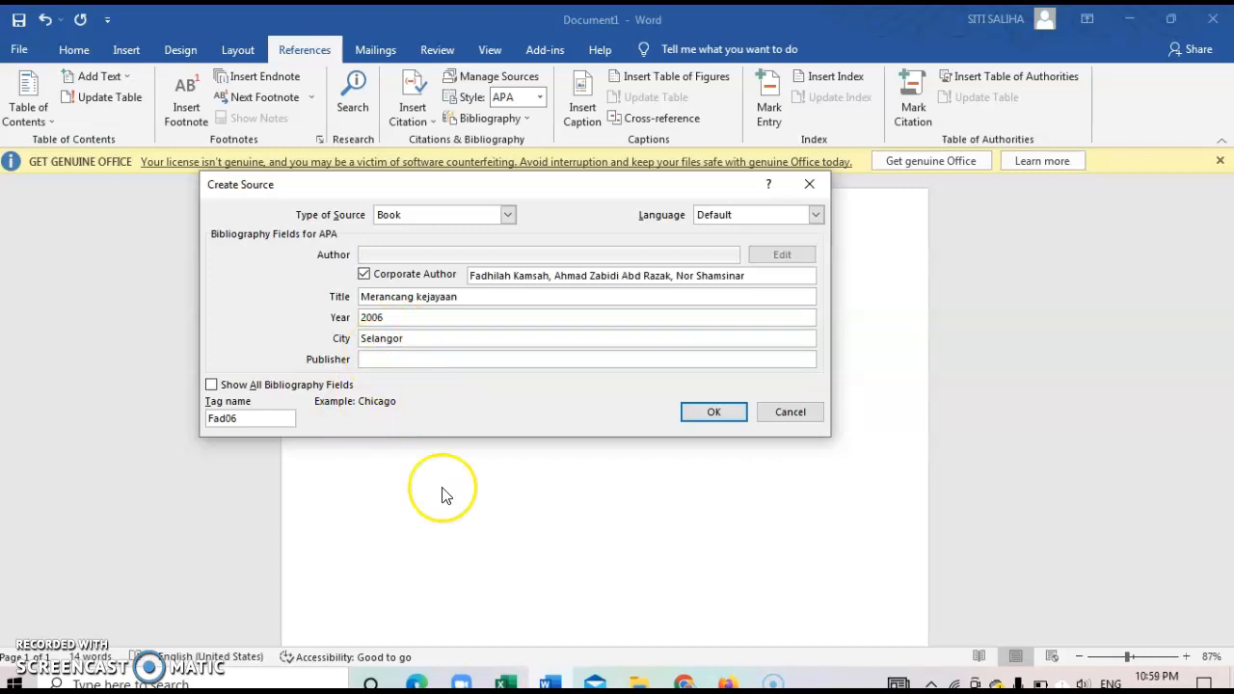
{"action": "left_click", "coordinate": [439, 360]}
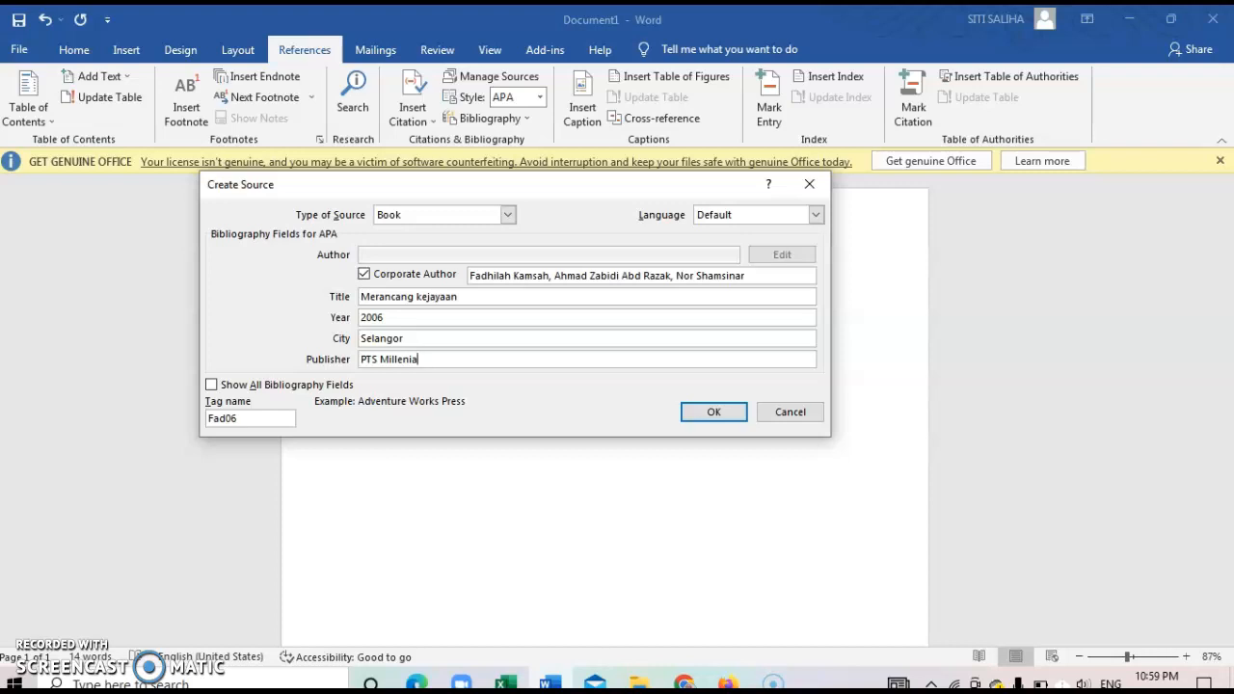
{"action": "left_click", "coordinate": [714, 412]}
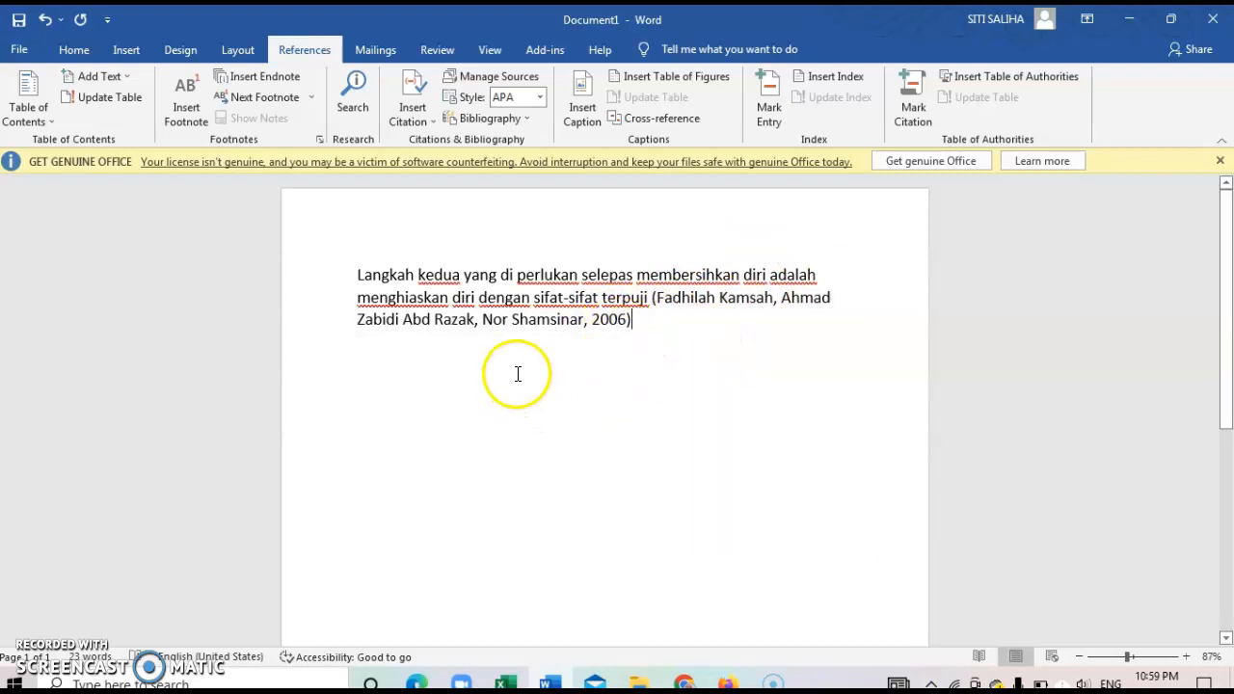
- Close the cited sentence with a period and add random filler text after it and in a new paragraph
{"action": "left_click", "coordinate": [662, 332]}
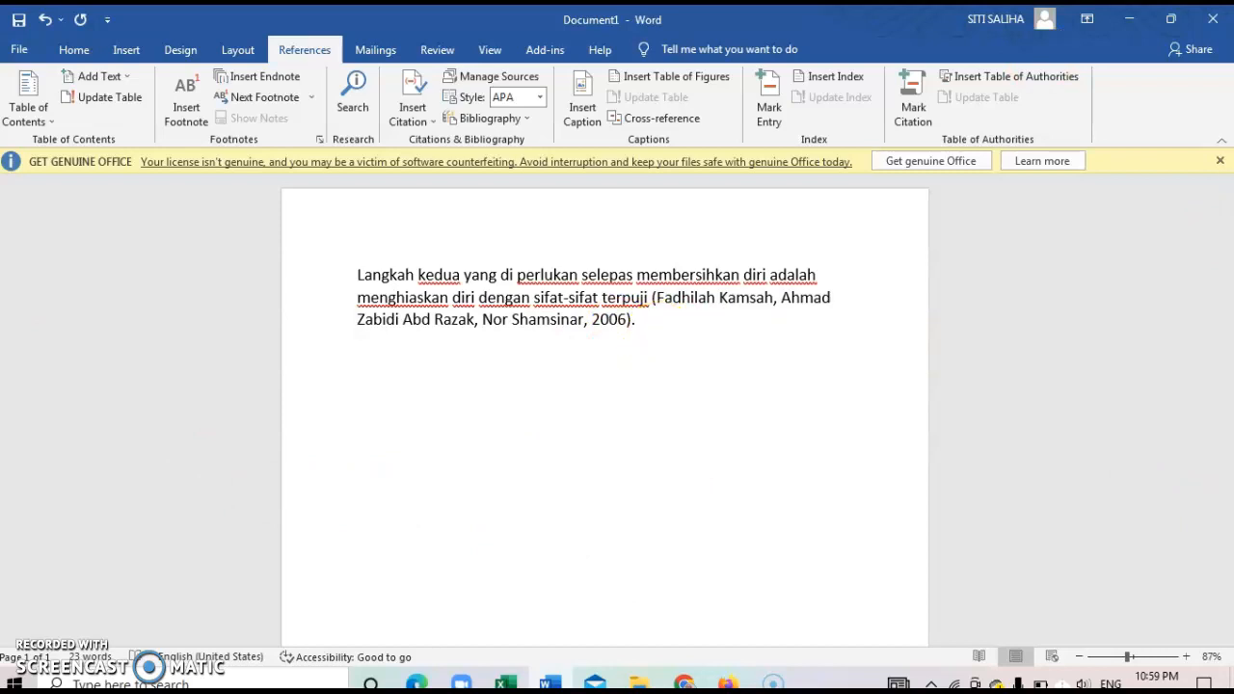
{"action": "type", "text": "gghgfckuhj'pokzlJHzkjzvZ<kxjnzlxgzlx"}
{"action": "key", "text": "Return"}
{"action": "type", "text": "akxbxakjbhalkxnax;lkasnxkzh"}
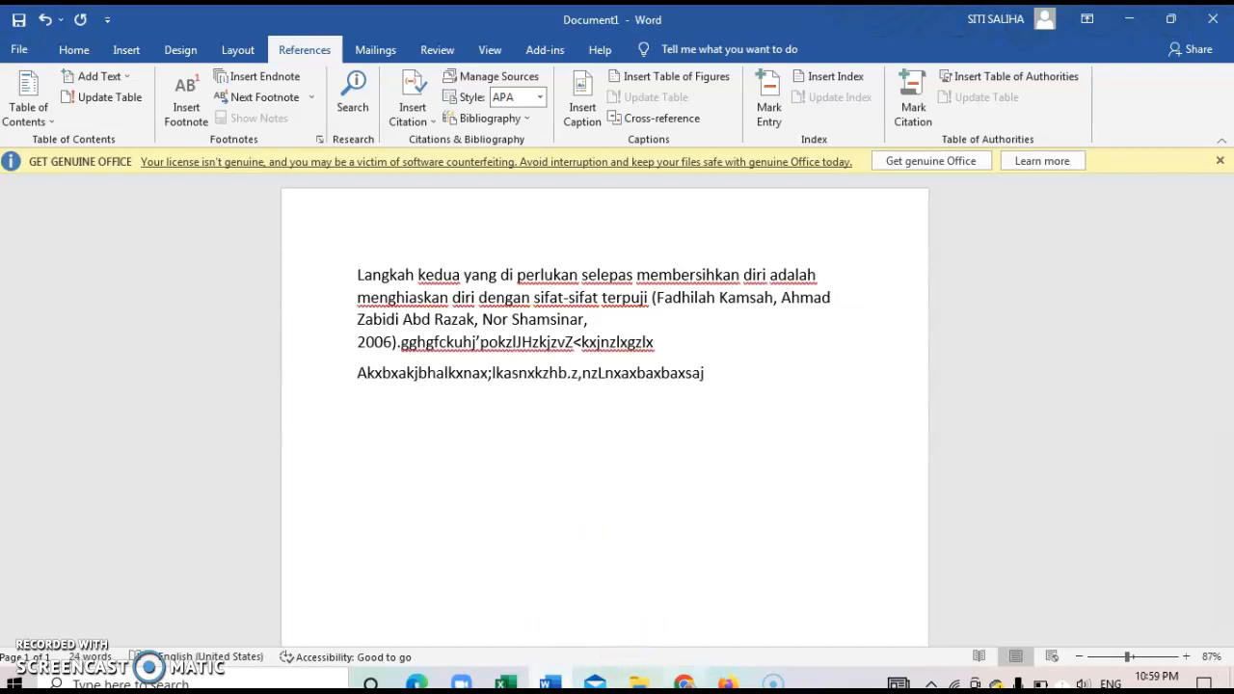
- Switch to the Astro Awani article on "sifat terpuji" in Chrome and examine its headline, author and date
{"action": "left_click", "coordinate": [672, 682]}
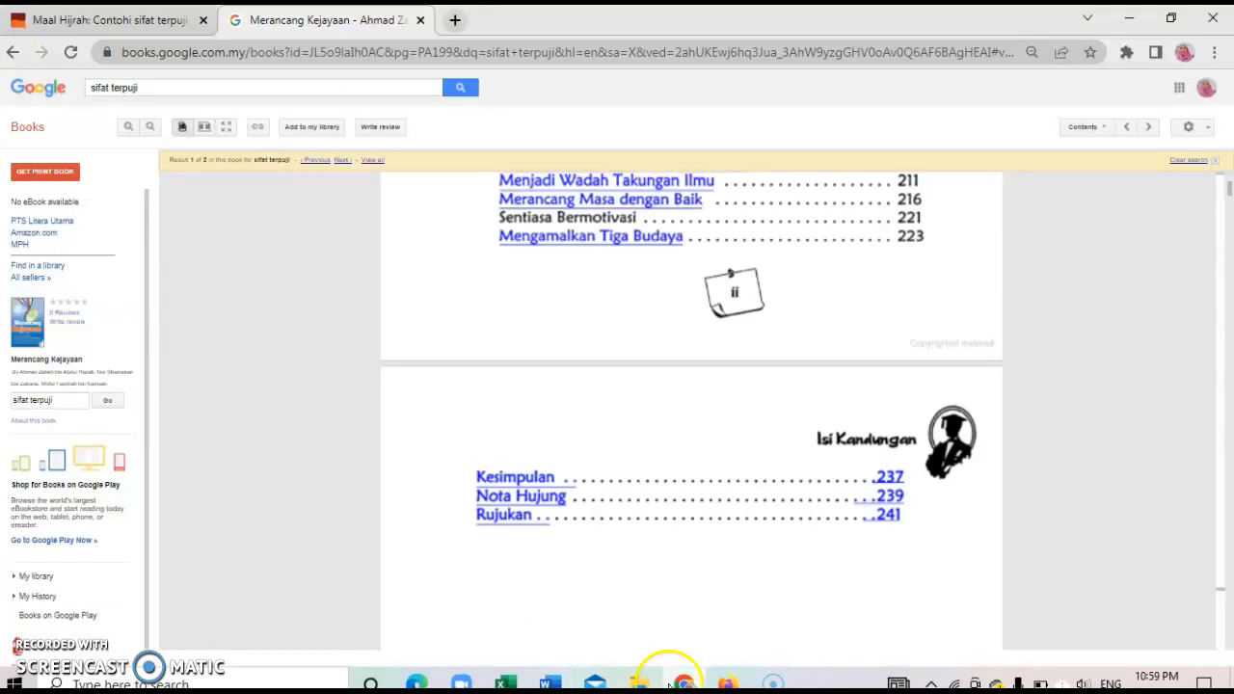
{"action": "left_click", "coordinate": [154, 19]}
{"action": "scroll", "coordinate": [400, 326], "scroll_direction": "up", "scroll_amount": 5}
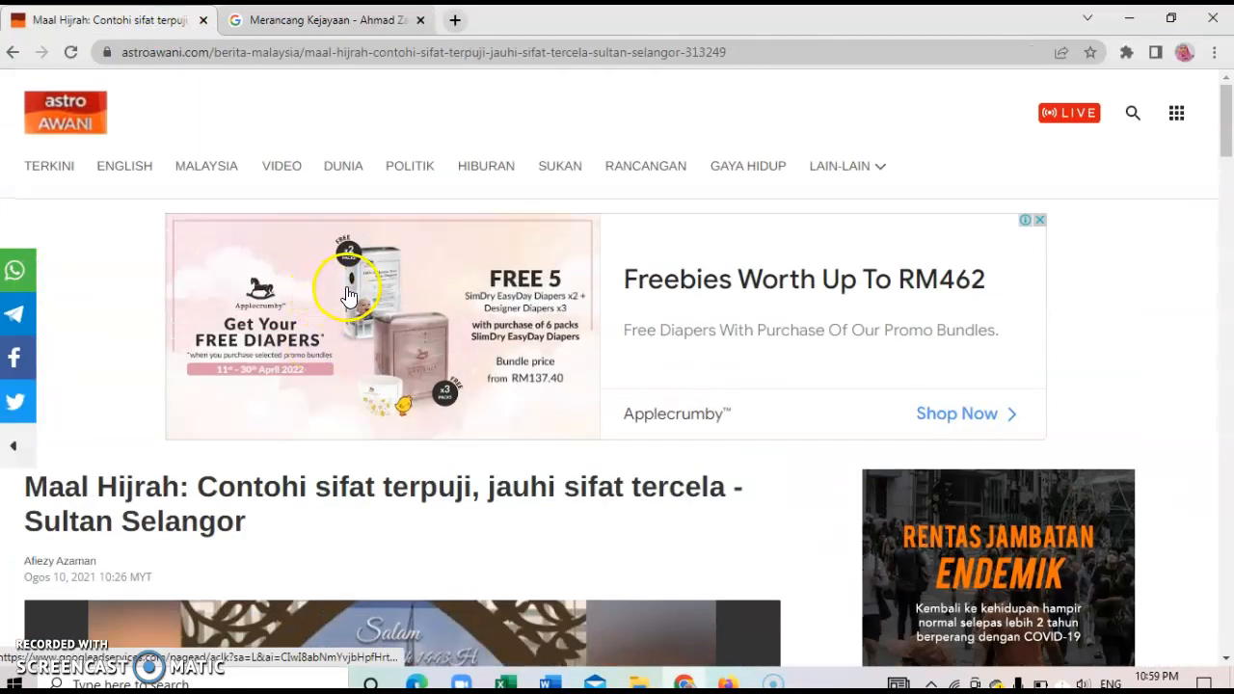
{"action": "scroll", "coordinate": [347, 289], "scroll_direction": "down", "scroll_amount": 2}
{"action": "scroll", "coordinate": [344, 284], "scroll_direction": "up", "scroll_amount": 2}
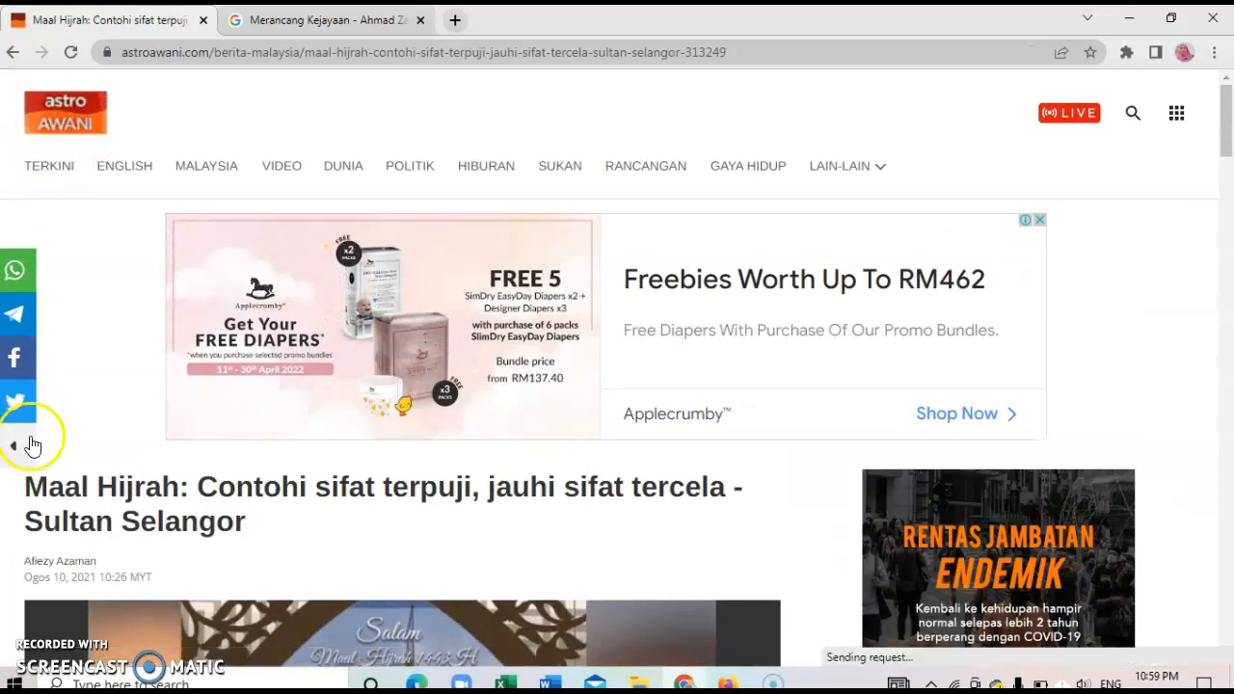
{"action": "scroll", "coordinate": [631, 275], "scroll_direction": "down", "scroll_amount": 2}
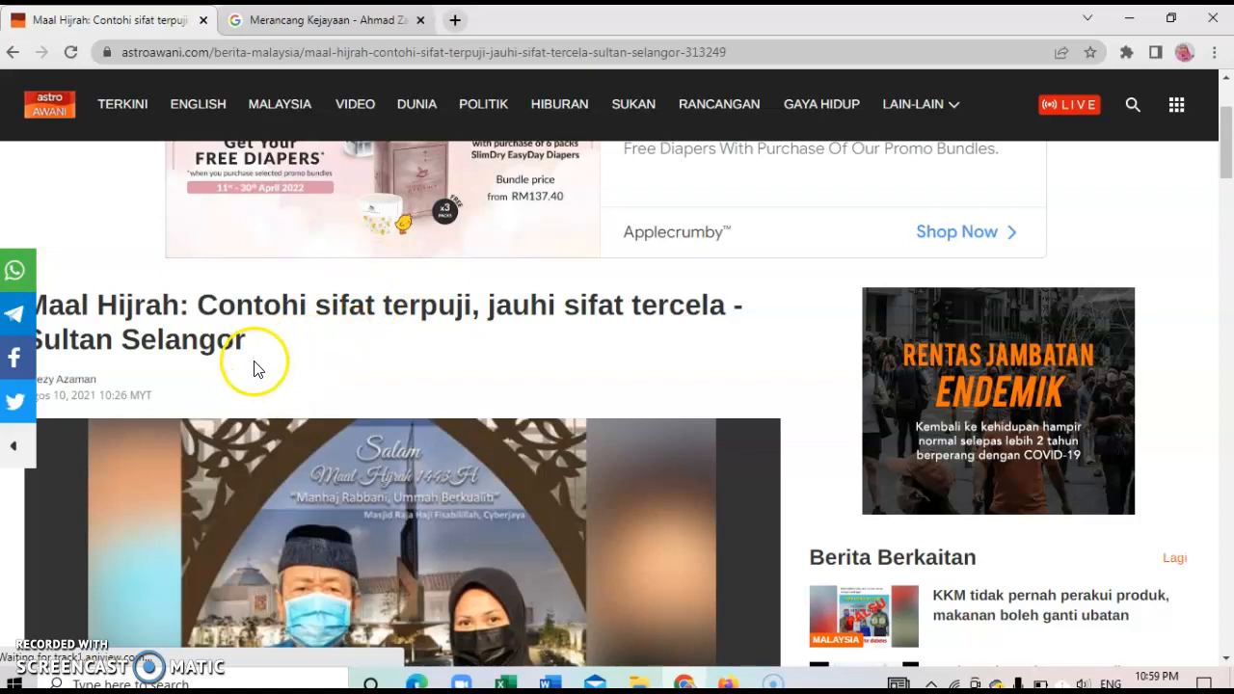
{"action": "left_click_drag", "start_coordinate": [251, 356], "coordinate": [8, 311]}
{"action": "left_click", "coordinate": [219, 390]}
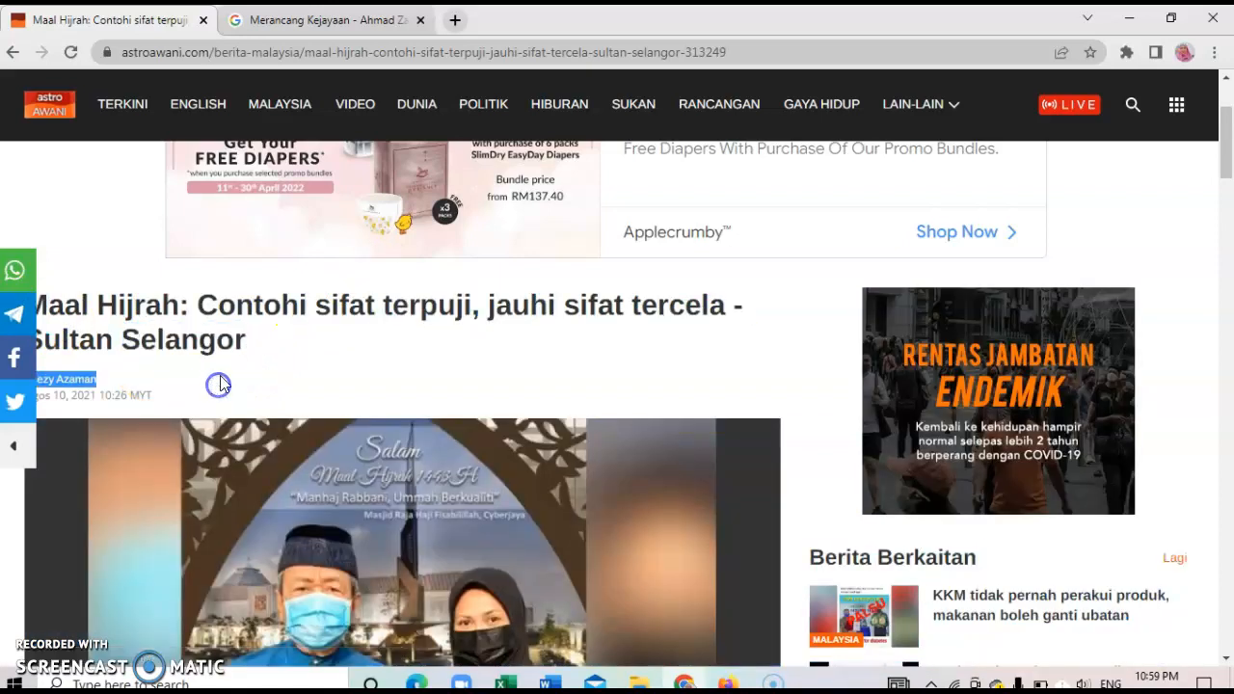
- Copy the article's opening sentence about "Umat Islam" and paste it into the Word document after the filler text
{"action": "scroll", "coordinate": [324, 440], "scroll_direction": "down", "scroll_amount": 3}
{"action": "scroll", "coordinate": [324, 440], "scroll_direction": "down", "scroll_amount": 5}
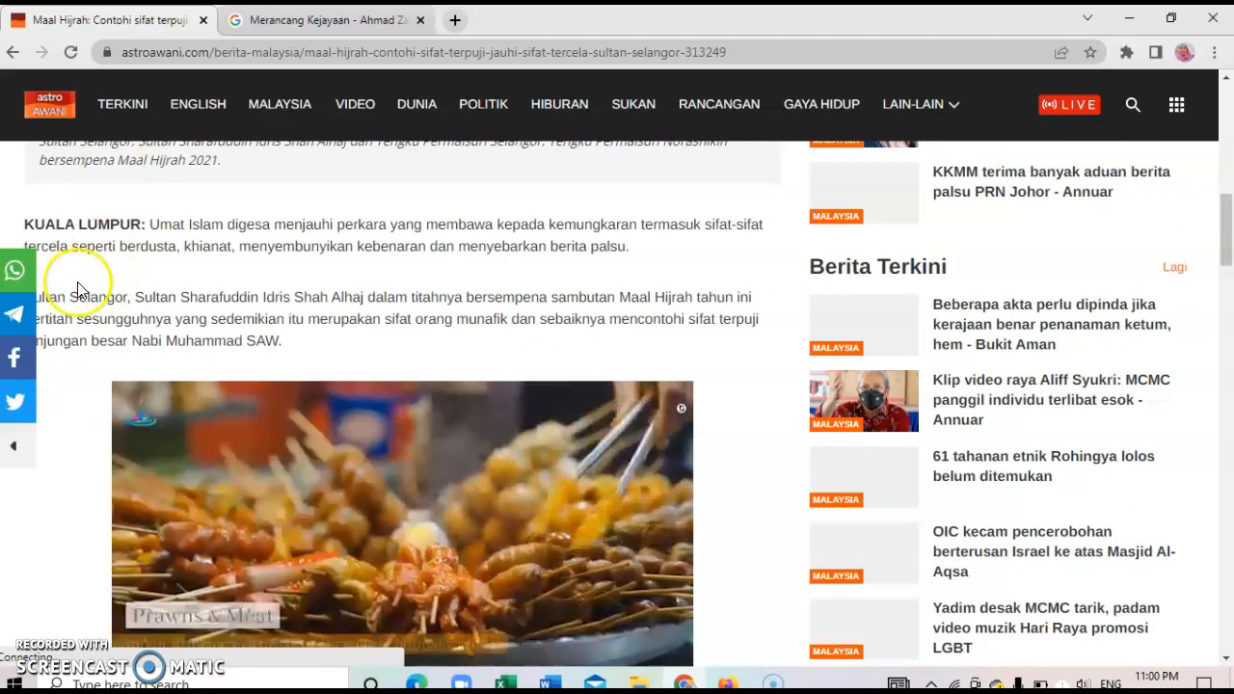
{"action": "left_click_drag", "start_coordinate": [159, 223], "coordinate": [664, 250]}
{"action": "key", "text": "ctrl+c"}
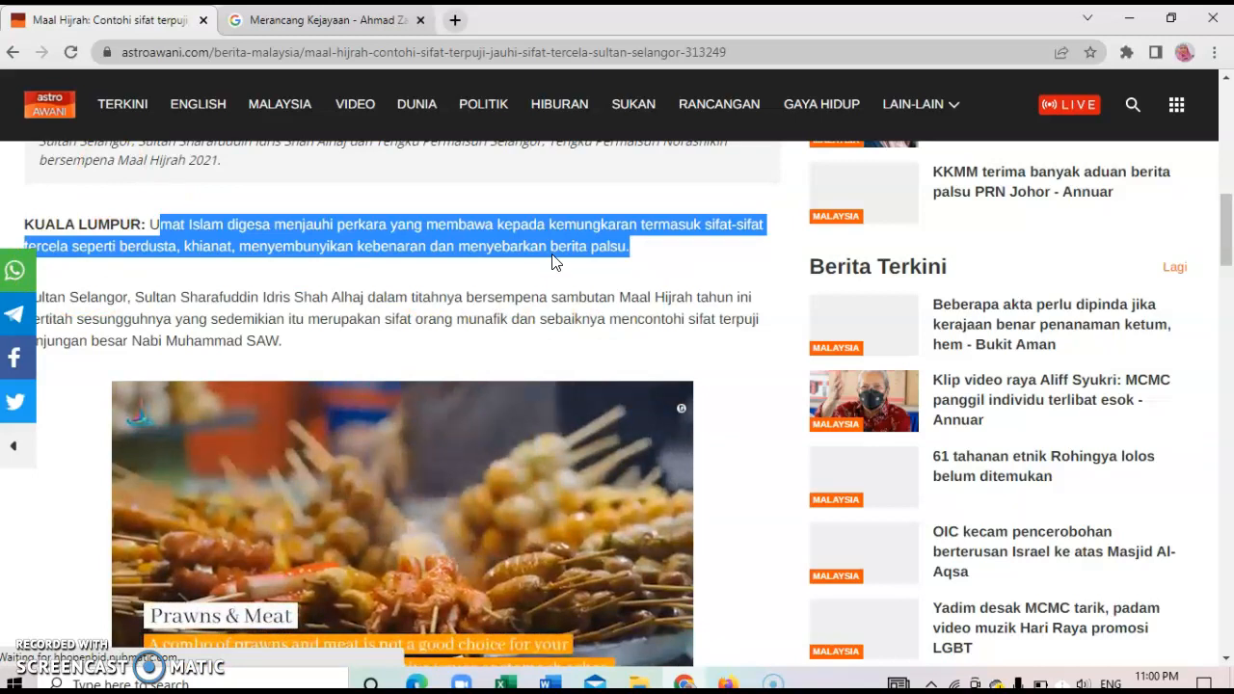
{"action": "left_click", "coordinate": [549, 685]}
{"action": "left_click", "coordinate": [663, 518]}
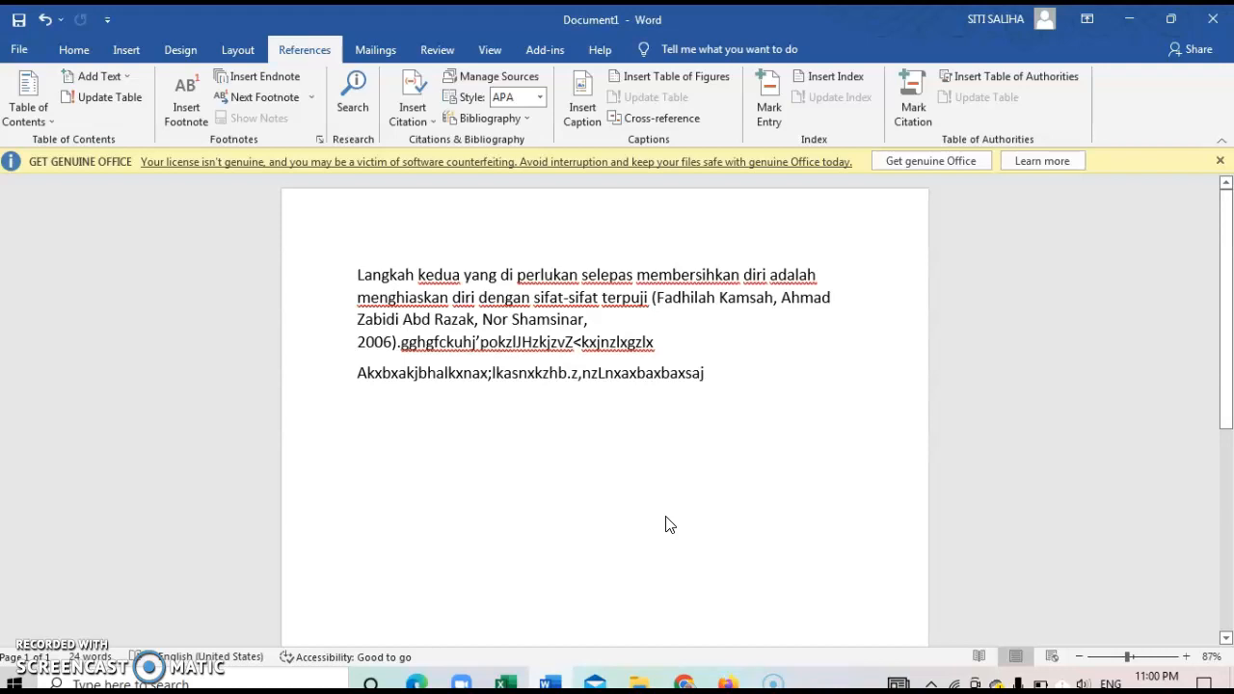
{"action": "key", "text": "ctrl+v"}
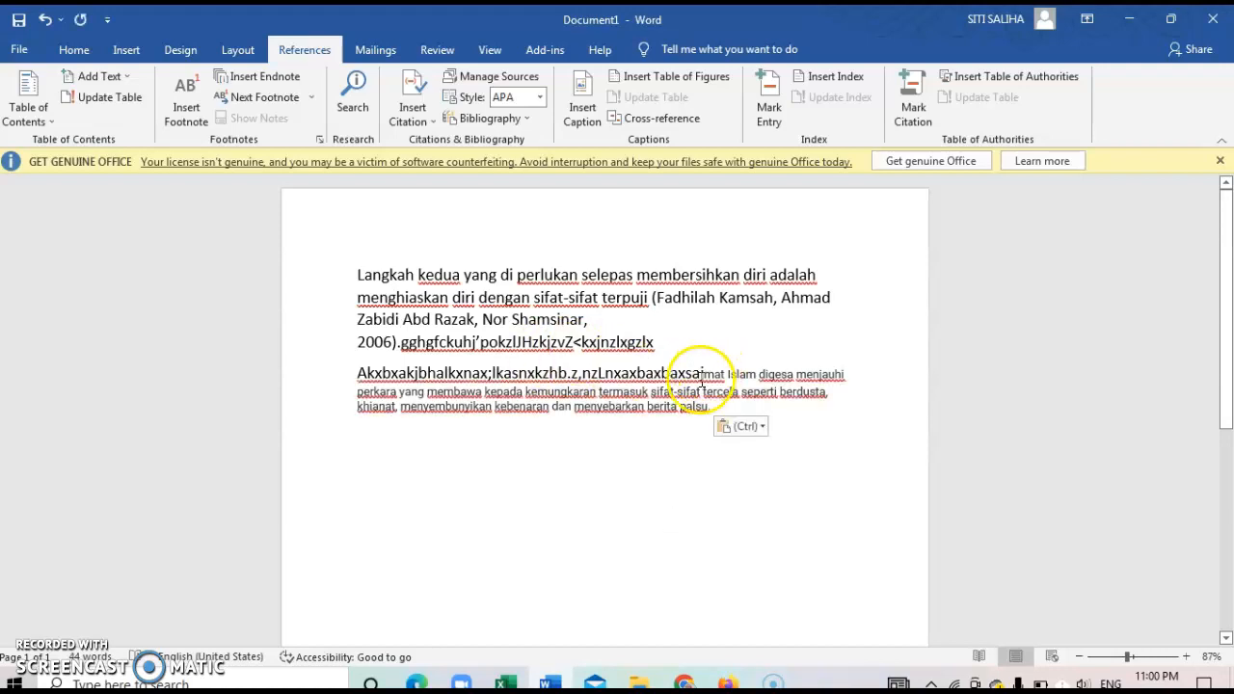
- Increase the font size of the pasted sentence and the end of the filler text by two increments
{"action": "triple_click", "coordinate": [720, 409]}
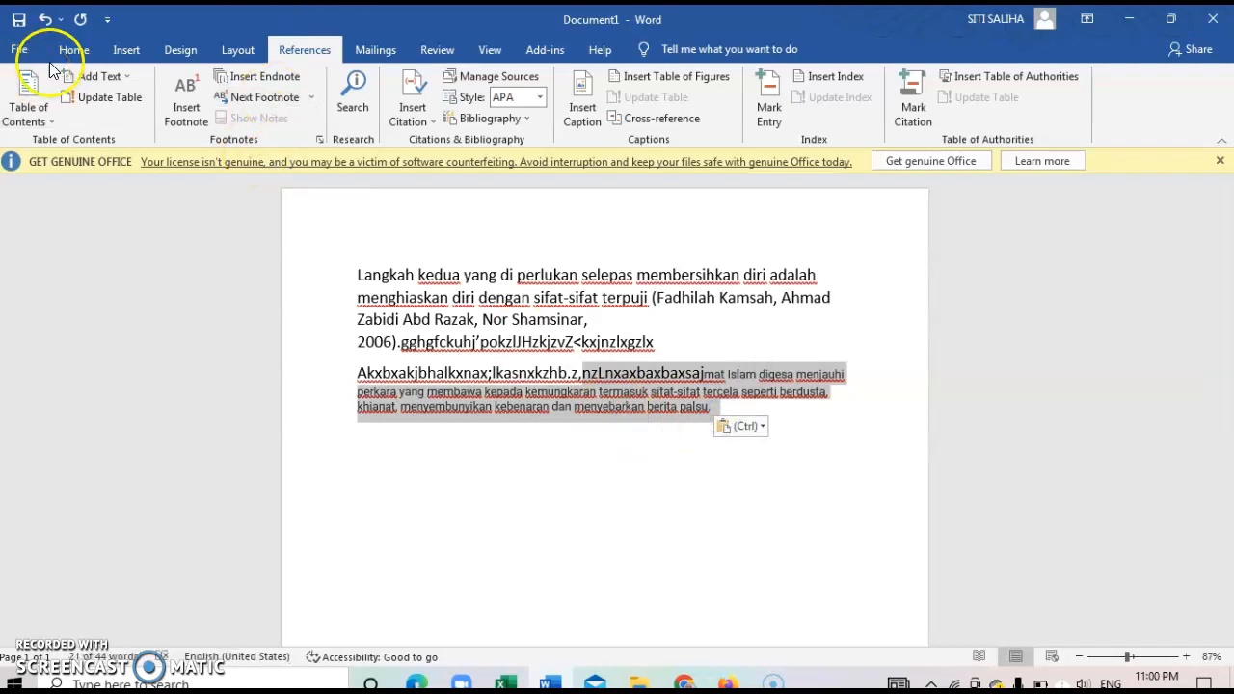
{"action": "left_click", "coordinate": [75, 50]}
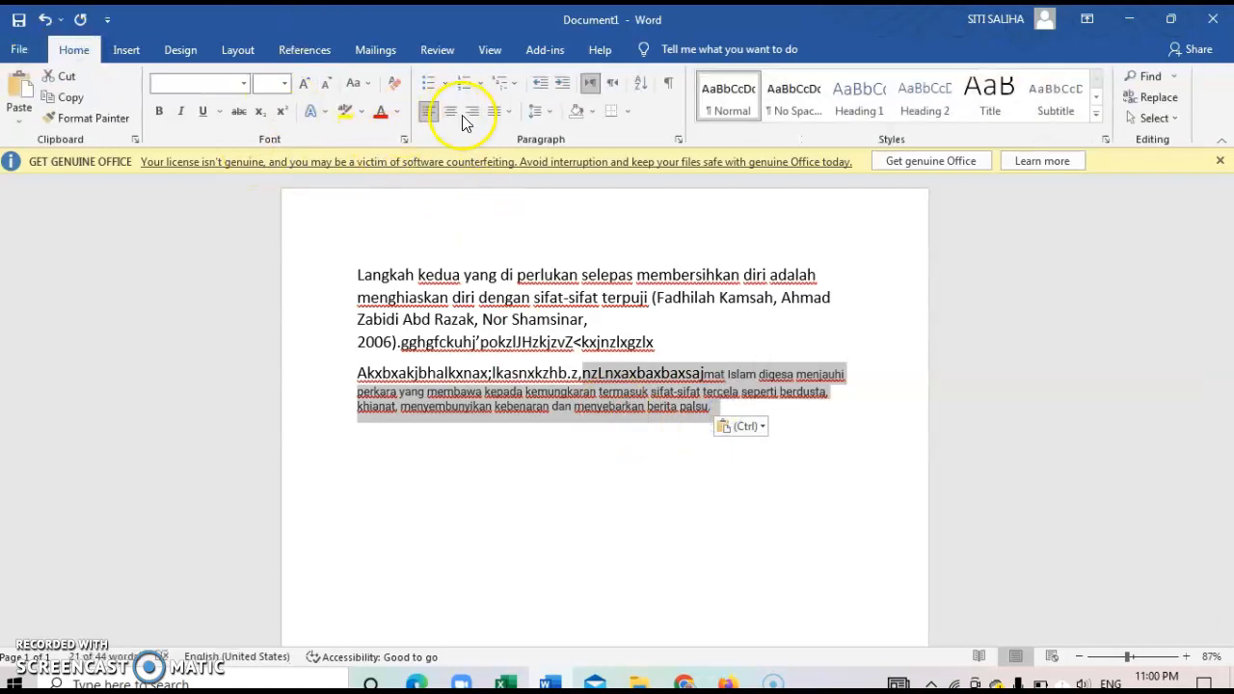
{"action": "left_click", "coordinate": [302, 90]}
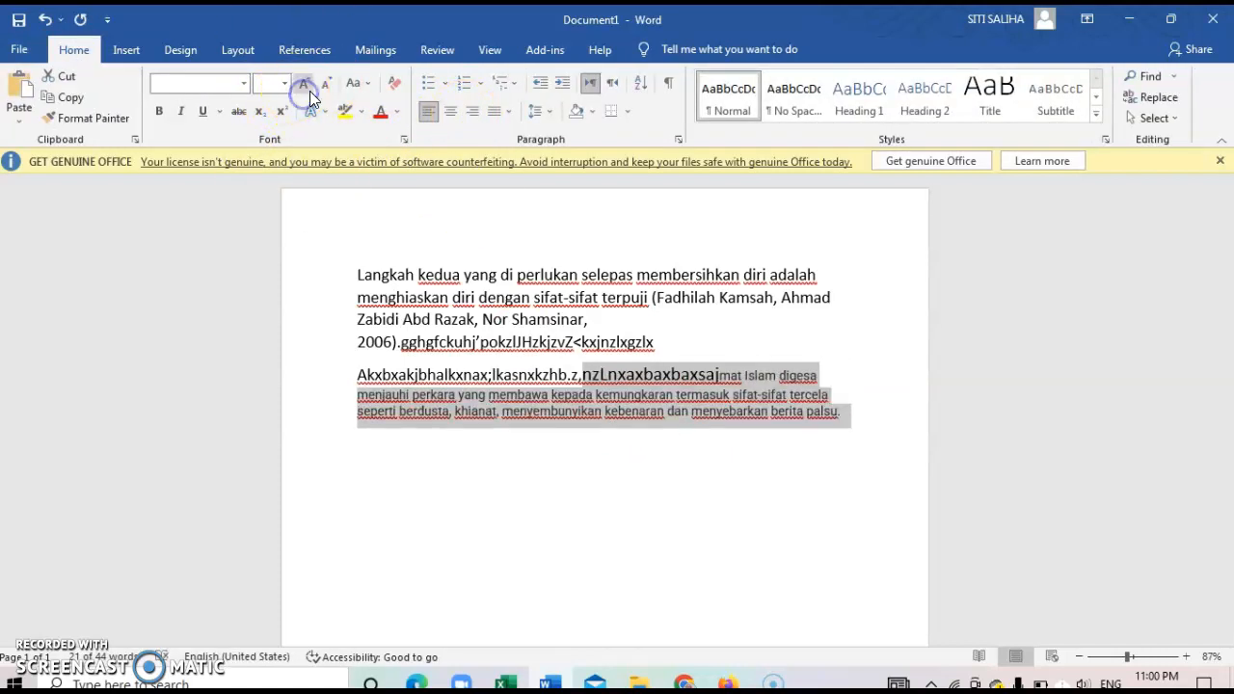
{"action": "left_click", "coordinate": [304, 83]}
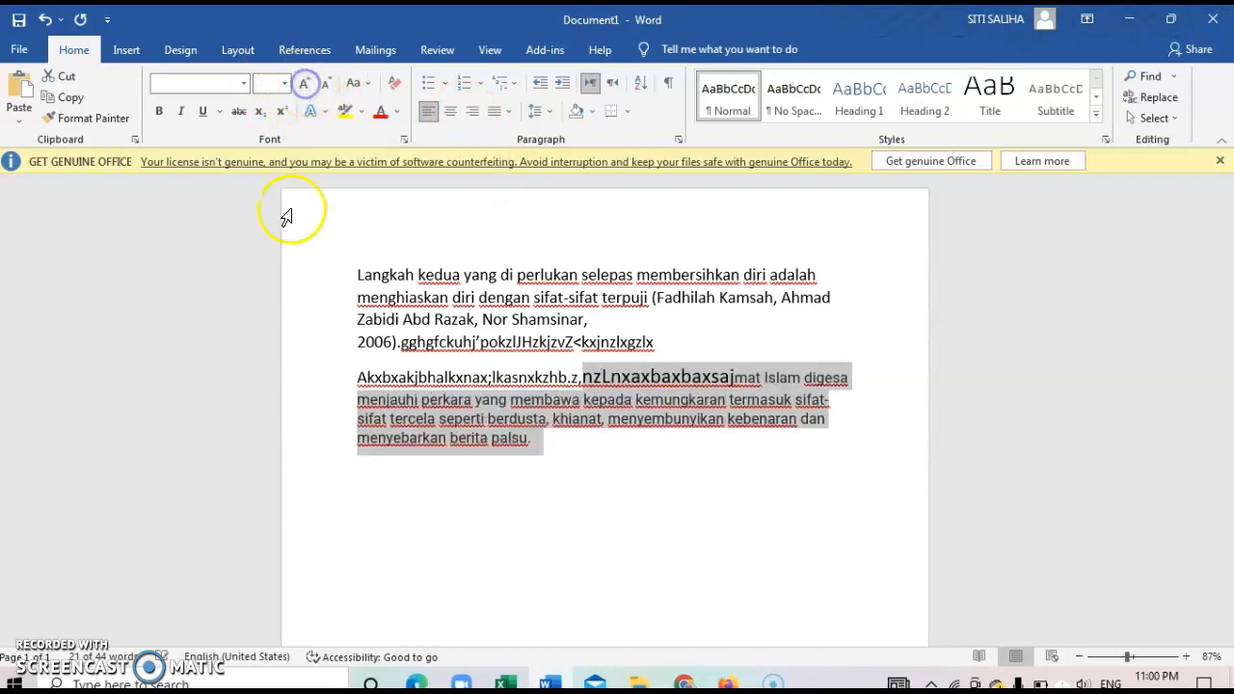
- Start a new citation source at the end of the pasted Astro Awani sentence, with Report as the source type
{"action": "left_click", "coordinate": [732, 582]}
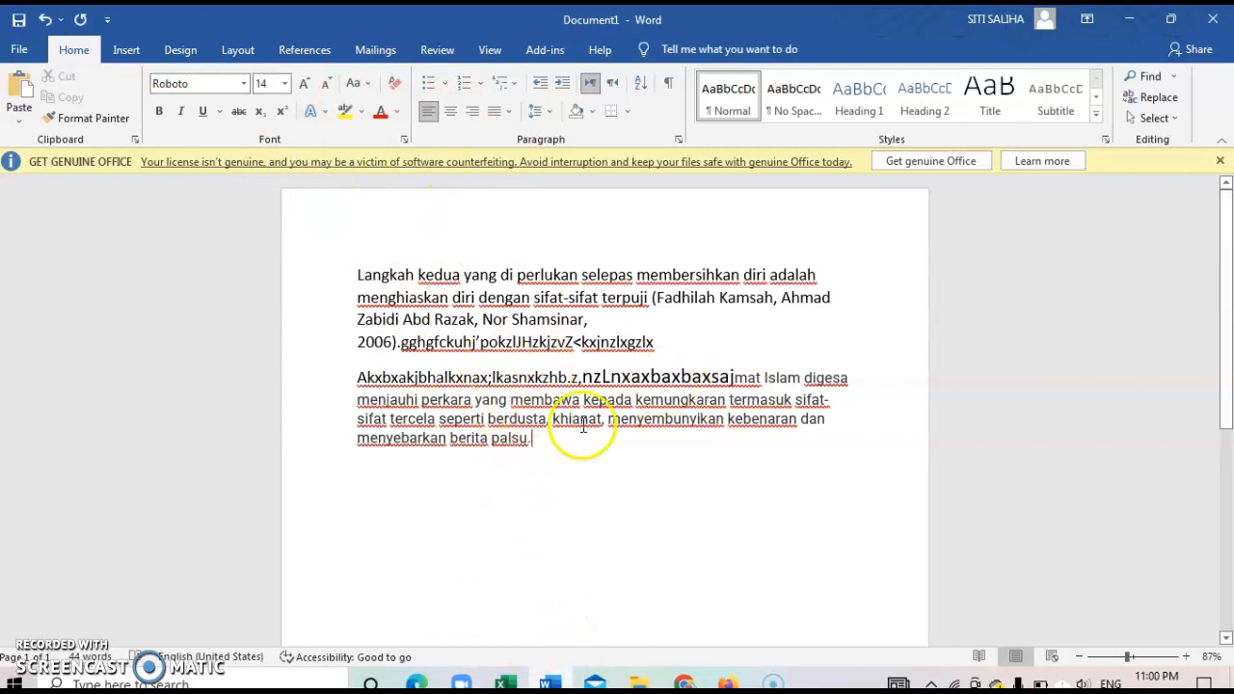
{"action": "left_click", "coordinate": [306, 52]}
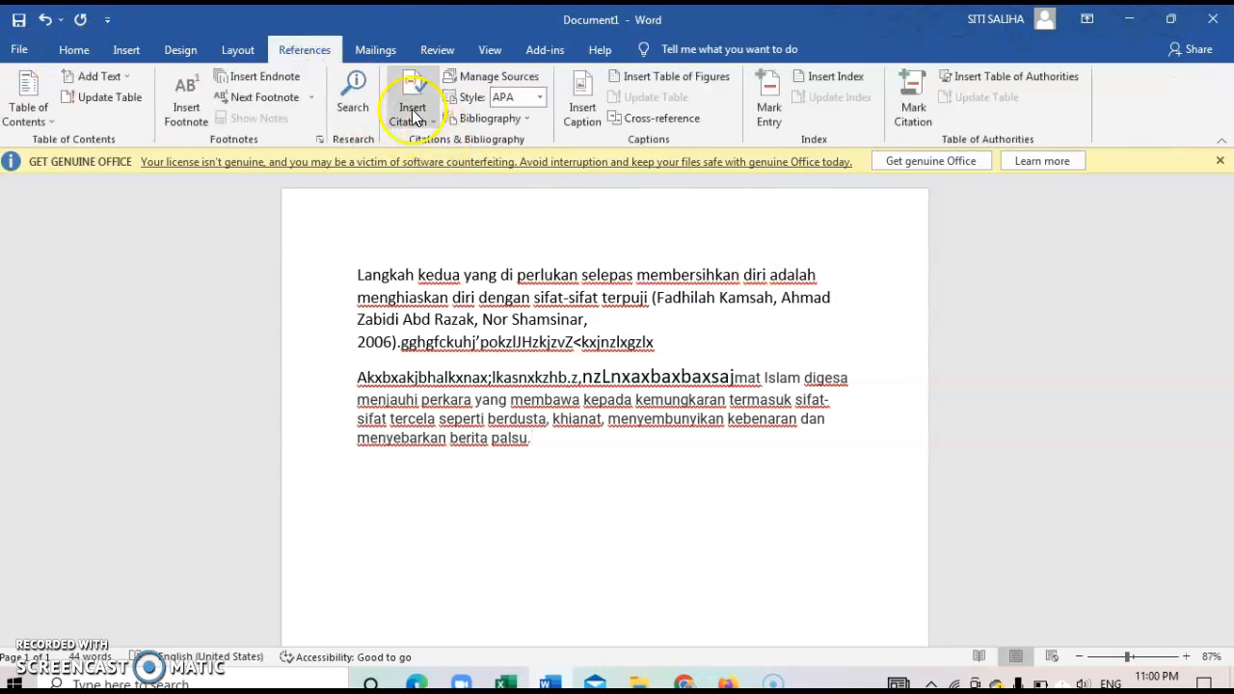
{"action": "left_click", "coordinate": [411, 113]}
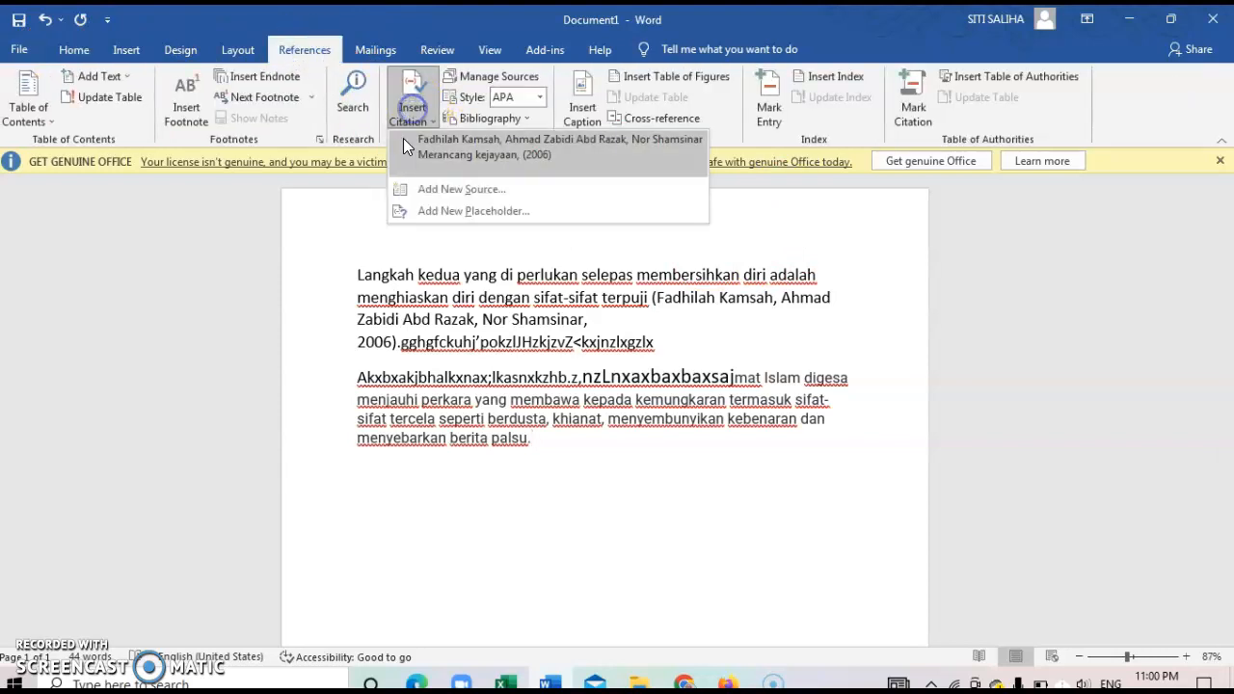
{"action": "left_click", "coordinate": [398, 190]}
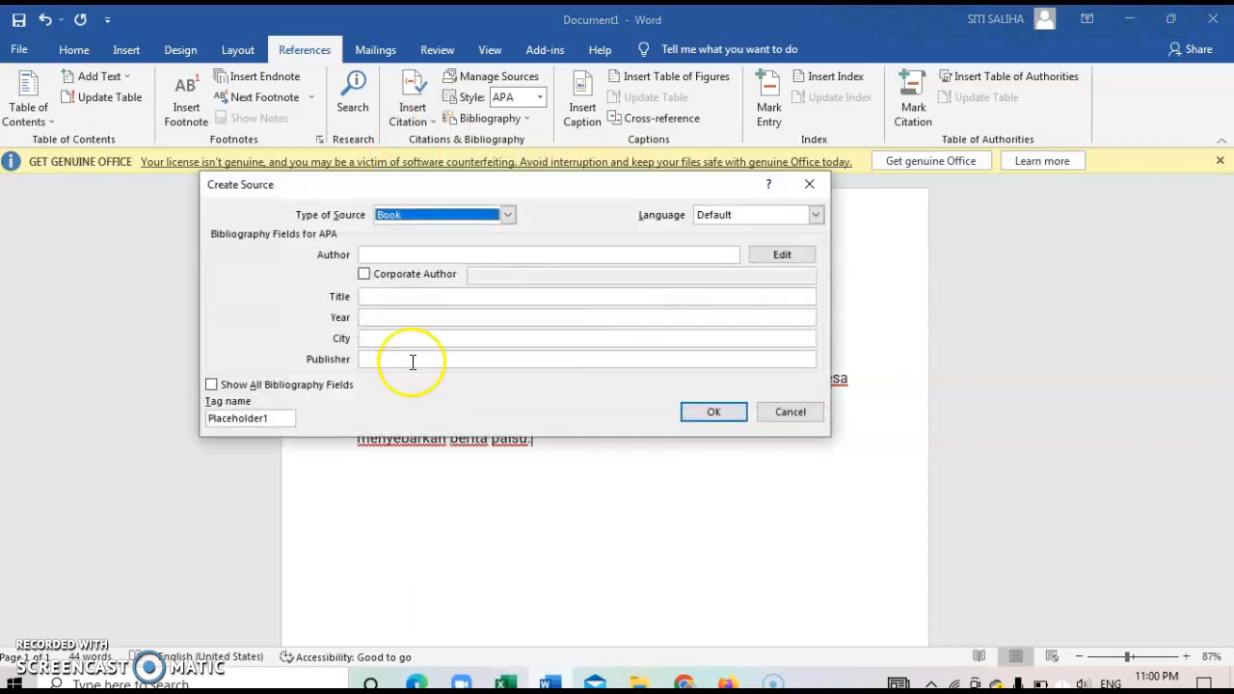
{"action": "left_click", "coordinate": [506, 214]}
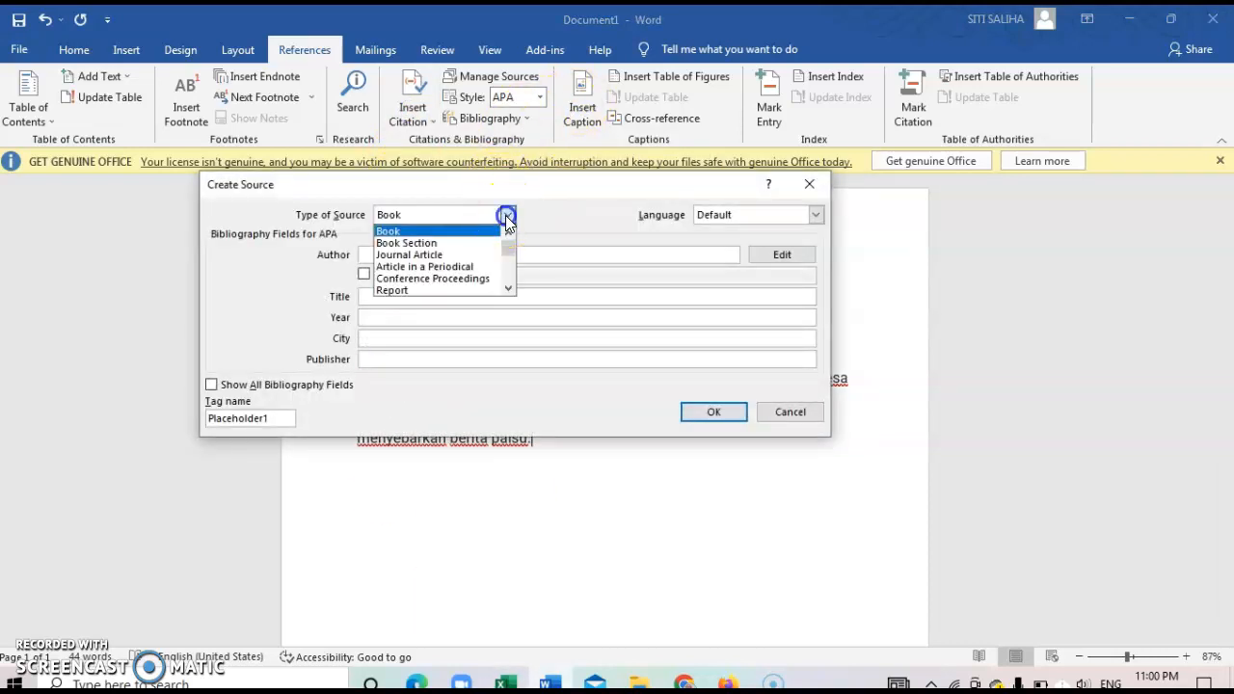
{"action": "left_click", "coordinate": [394, 290]}
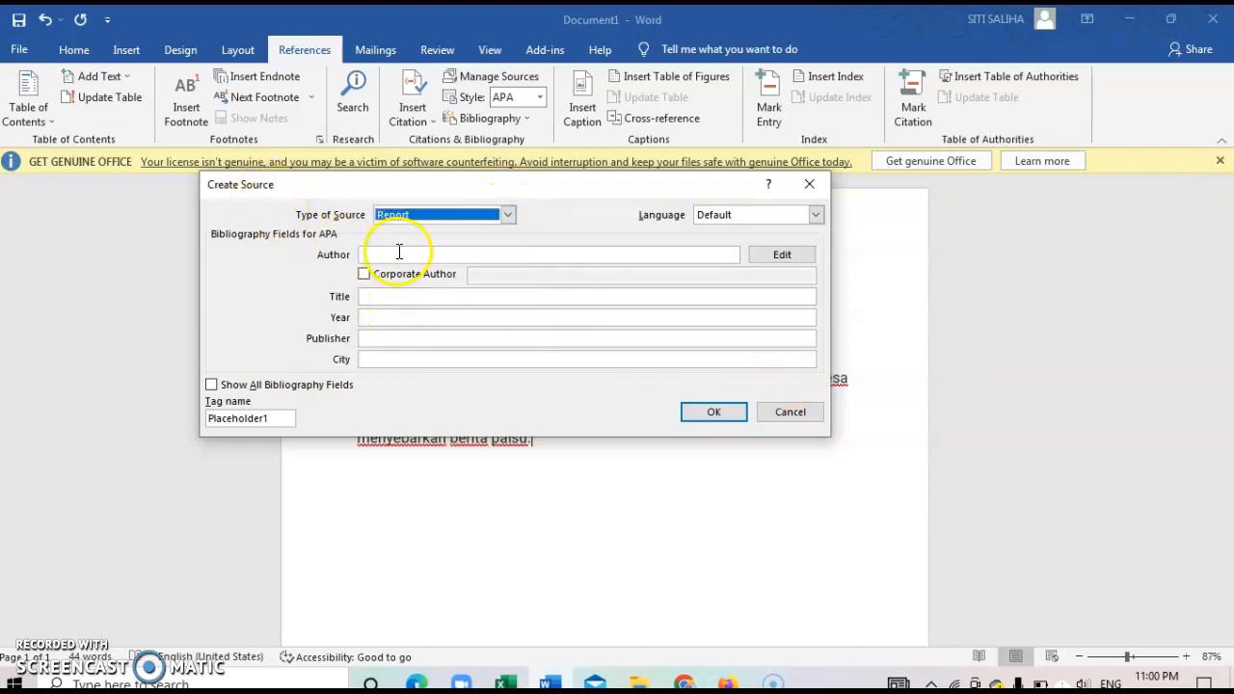
- Copy the author's name from the Astro Awani article in Chrome into the Author field of the new source in Word
{"action": "left_click", "coordinate": [399, 254]}
{"action": "mouse_move", "coordinate": [550, 684]}
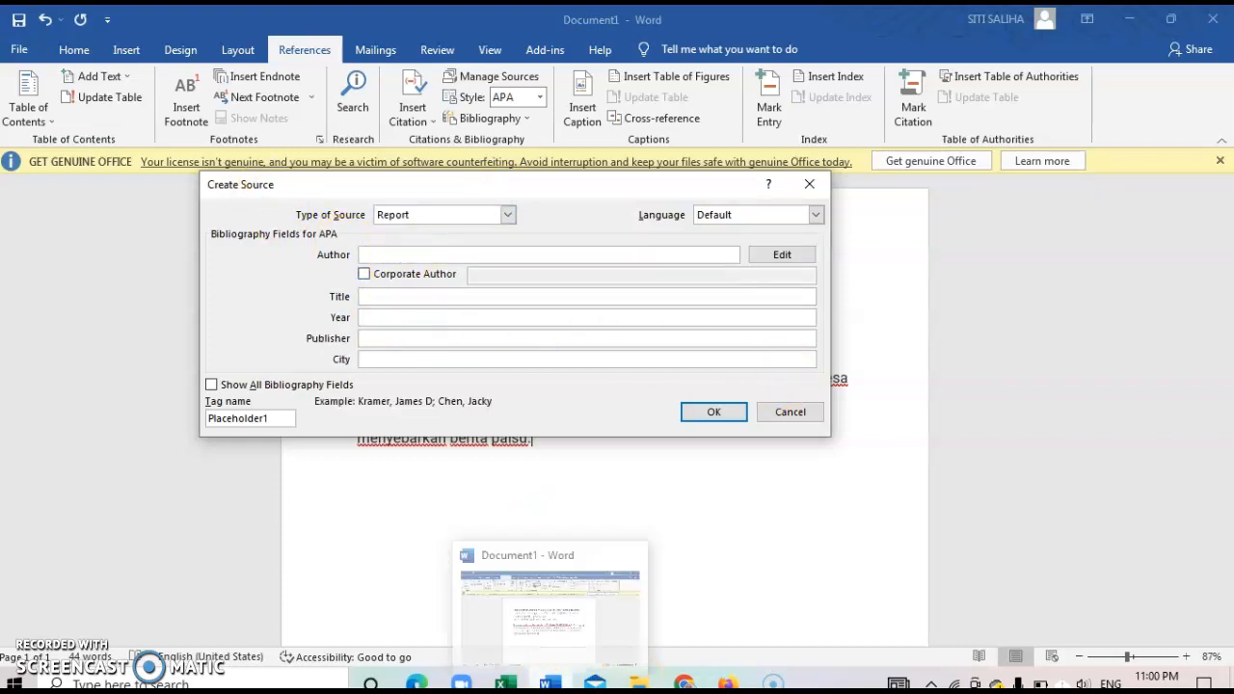
{"action": "left_click", "coordinate": [685, 682]}
{"action": "scroll", "coordinate": [232, 297], "scroll_direction": "up", "scroll_amount": 10}
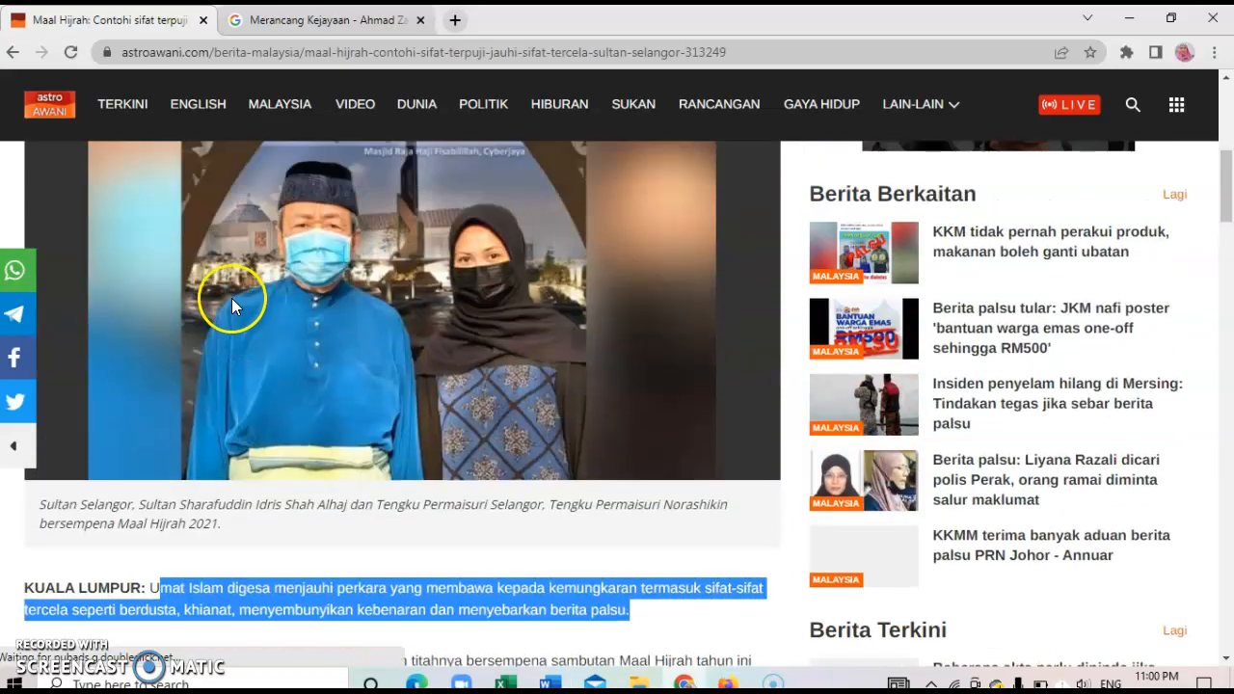
{"action": "scroll", "coordinate": [236, 304], "scroll_direction": "down", "scroll_amount": 2}
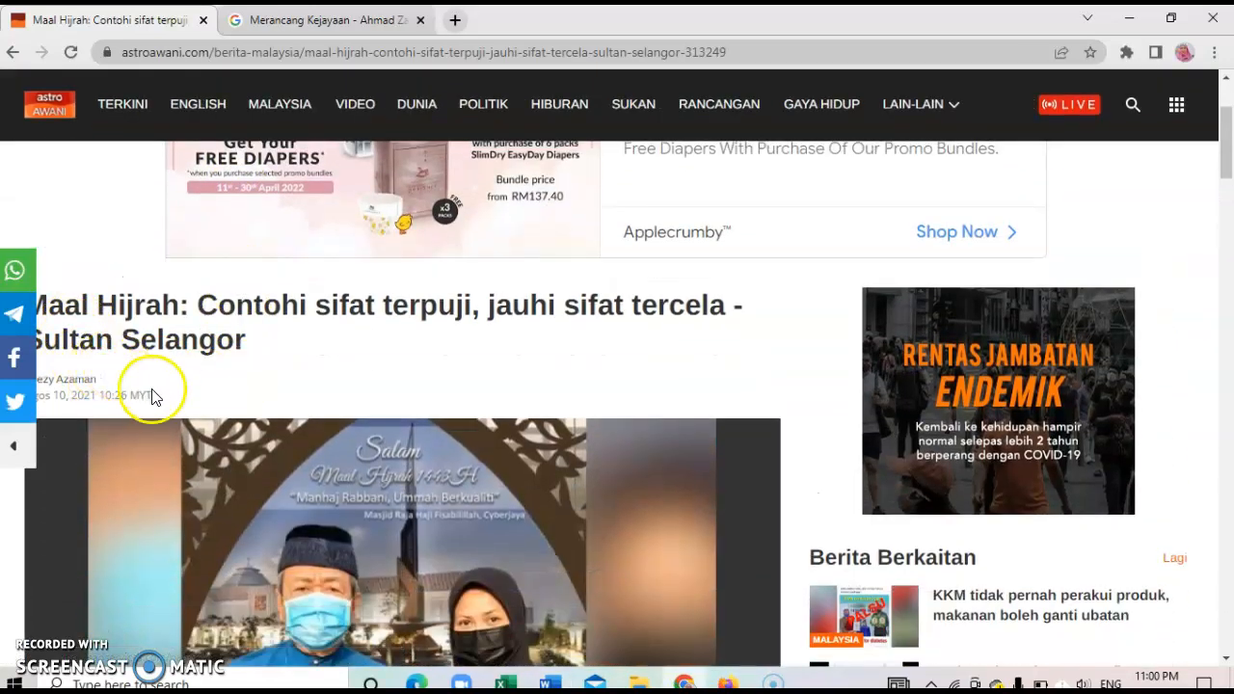
{"action": "scroll", "coordinate": [152, 394], "scroll_direction": "up", "scroll_amount": 2}
{"action": "left_click_drag", "start_coordinate": [96, 561], "coordinate": [28, 564]}
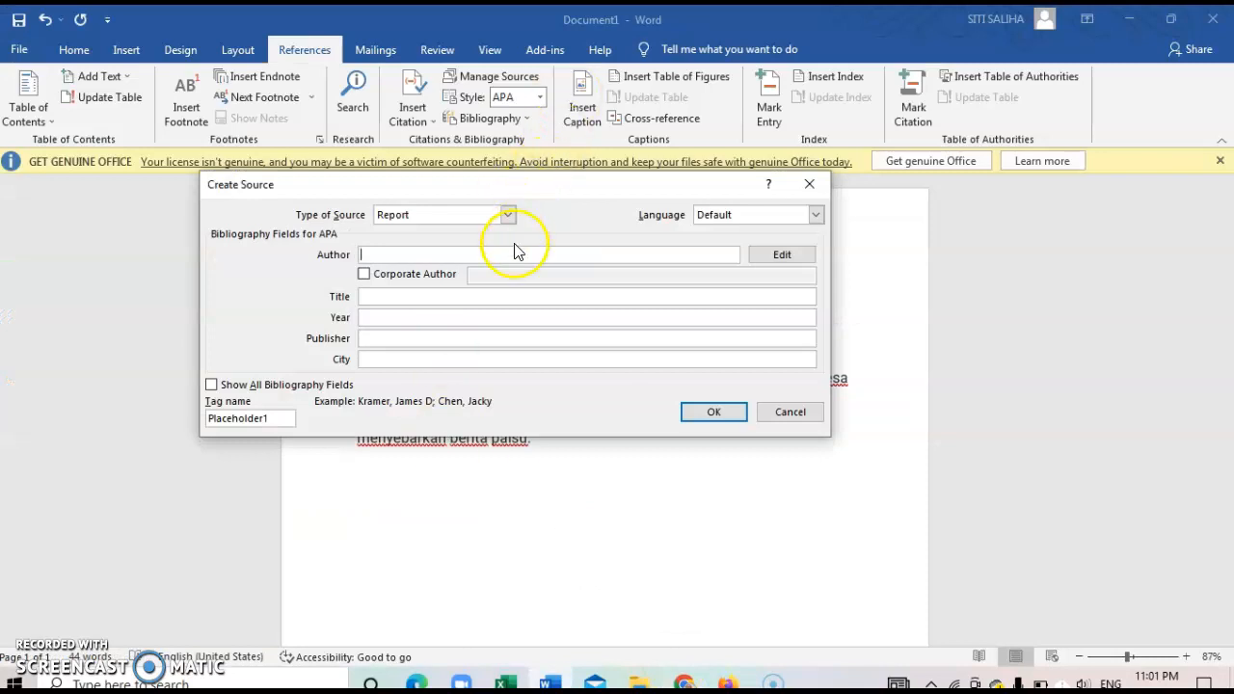
{"action": "type", "text": "Afiezy Azaman"}
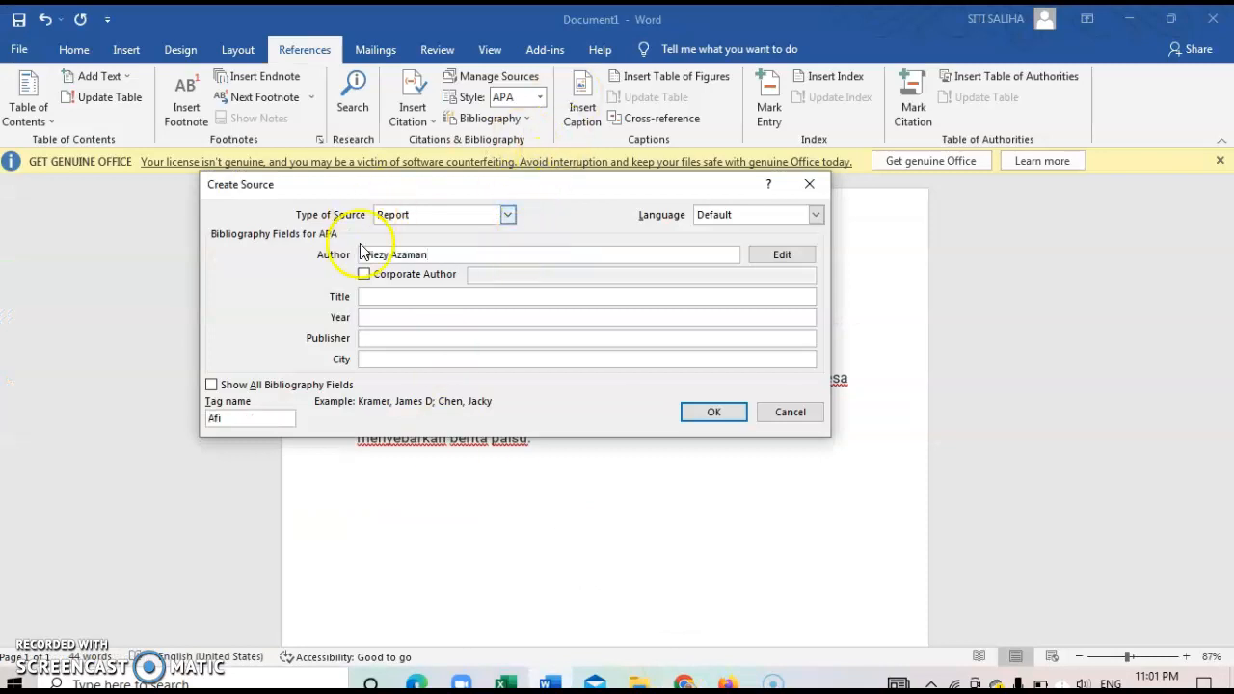
- Copy the article headline from Chrome and set it as the source title, "Maal Hijrah: Contohi sifat terpuji, jauhi sifat tercela - Sultan Selangor"
{"action": "left_click", "coordinate": [686, 683]}
{"action": "left_click_drag", "start_coordinate": [256, 533], "coordinate": [42, 495]}
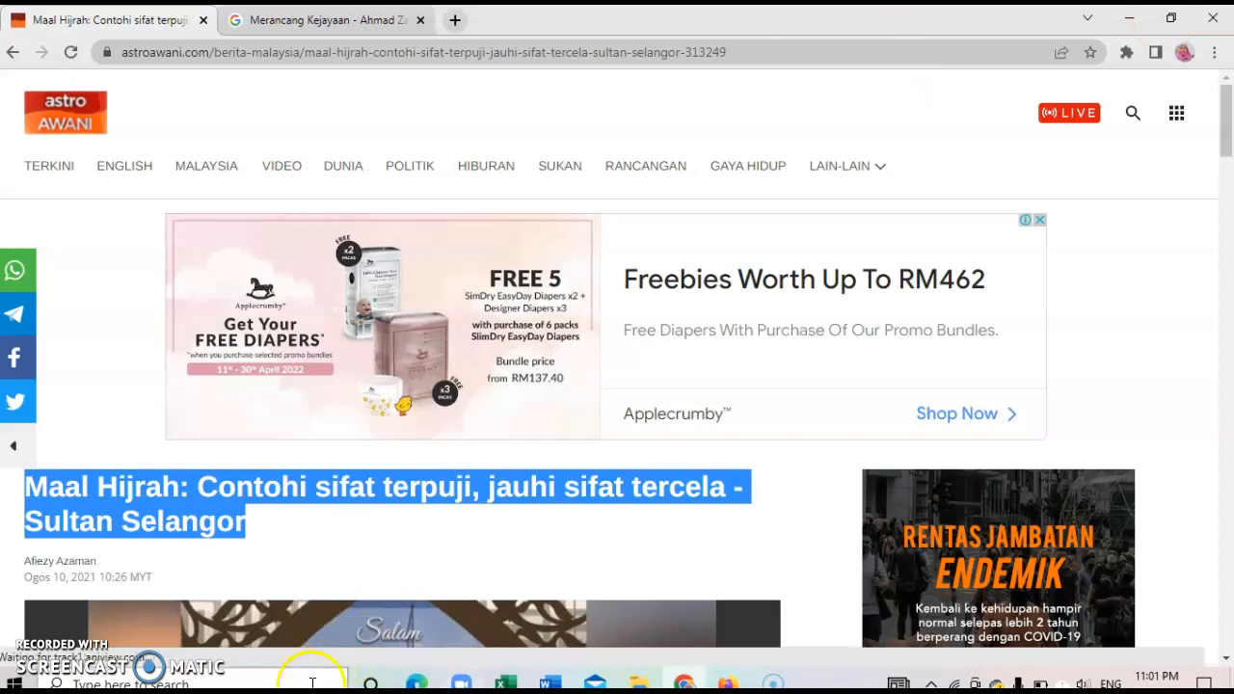
{"action": "left_click", "coordinate": [549, 682]}
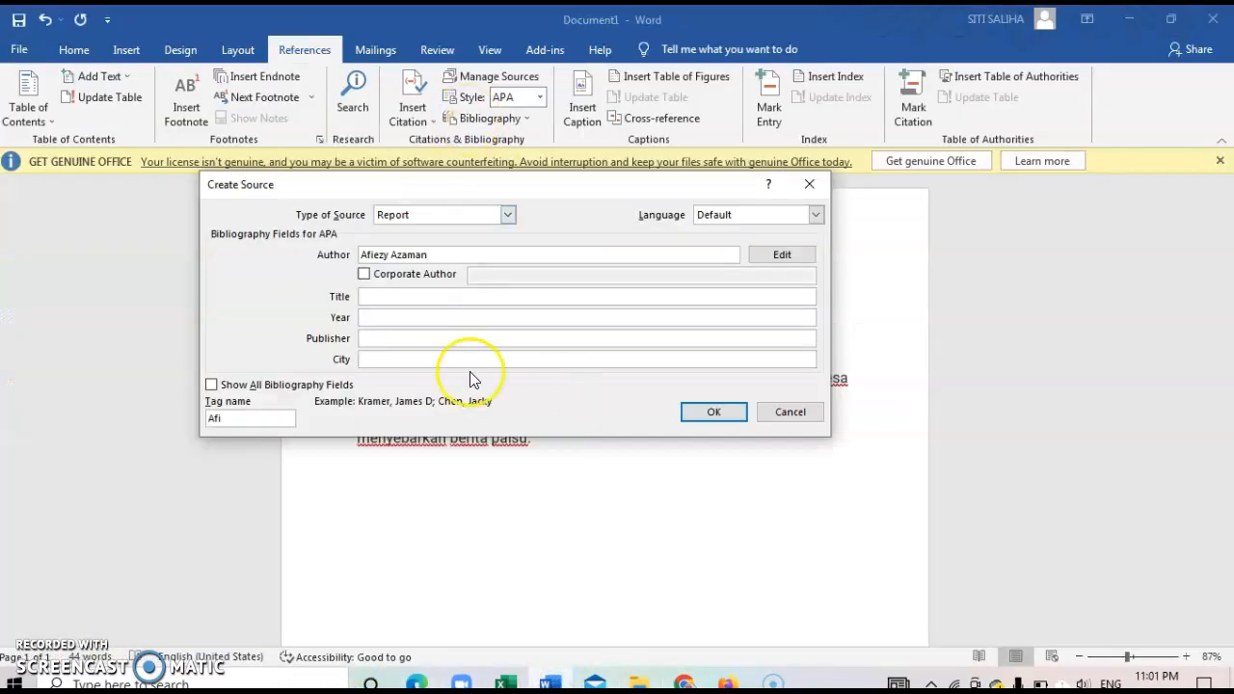
{"action": "left_click", "coordinate": [462, 296]}
{"action": "type", "text": "Maal Hijrah: Contohi sifat terpuji, jauhi sifat tercela - Sultan Selangor"}
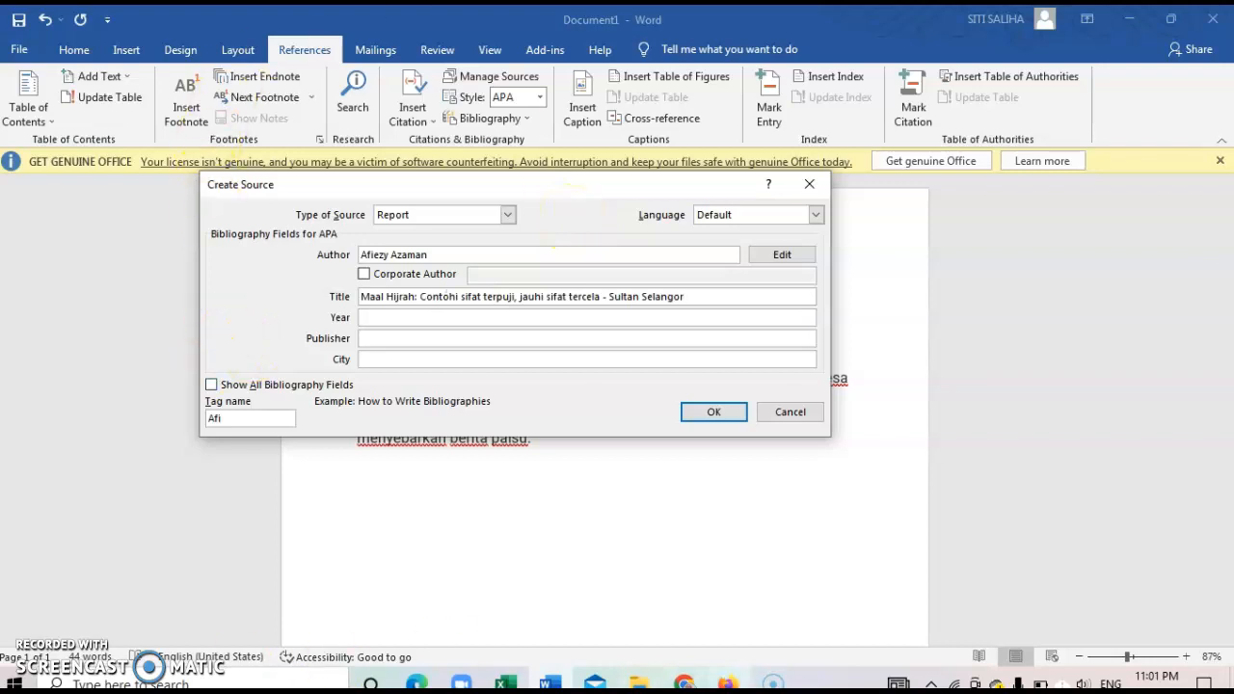
- Check the article's publication date in Chrome and set the source year to 2021 in Word
{"action": "left_click", "coordinate": [684, 683]}
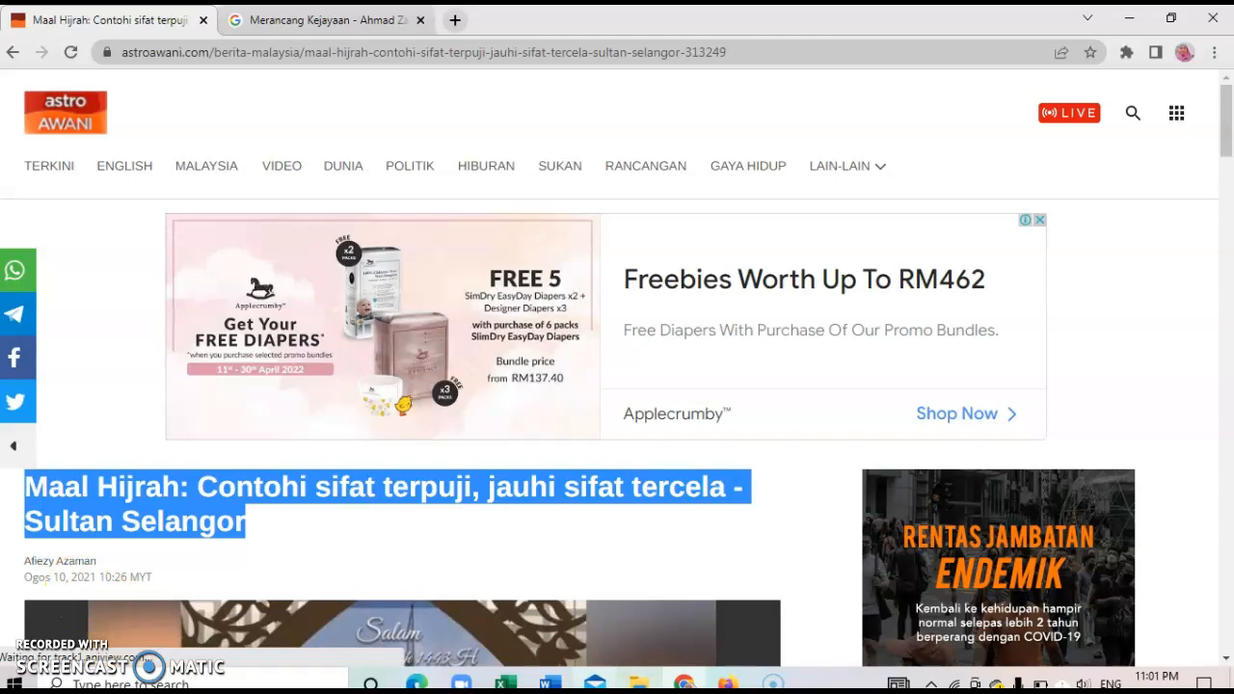
{"action": "left_click", "coordinate": [549, 683]}
{"action": "left_click", "coordinate": [466, 317]}
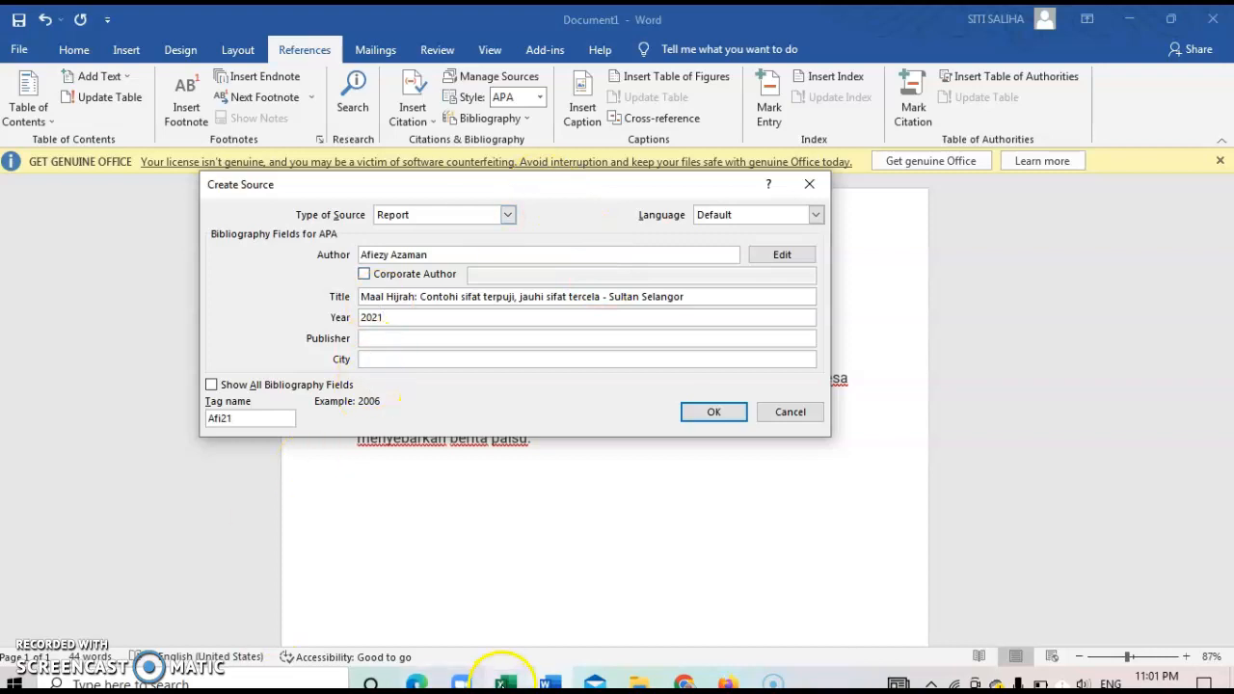
- Set the source's publisher to Astro Awani and city to Kuala Lumpur, and insert the citation in the document
{"action": "mouse_move", "coordinate": [549, 683]}
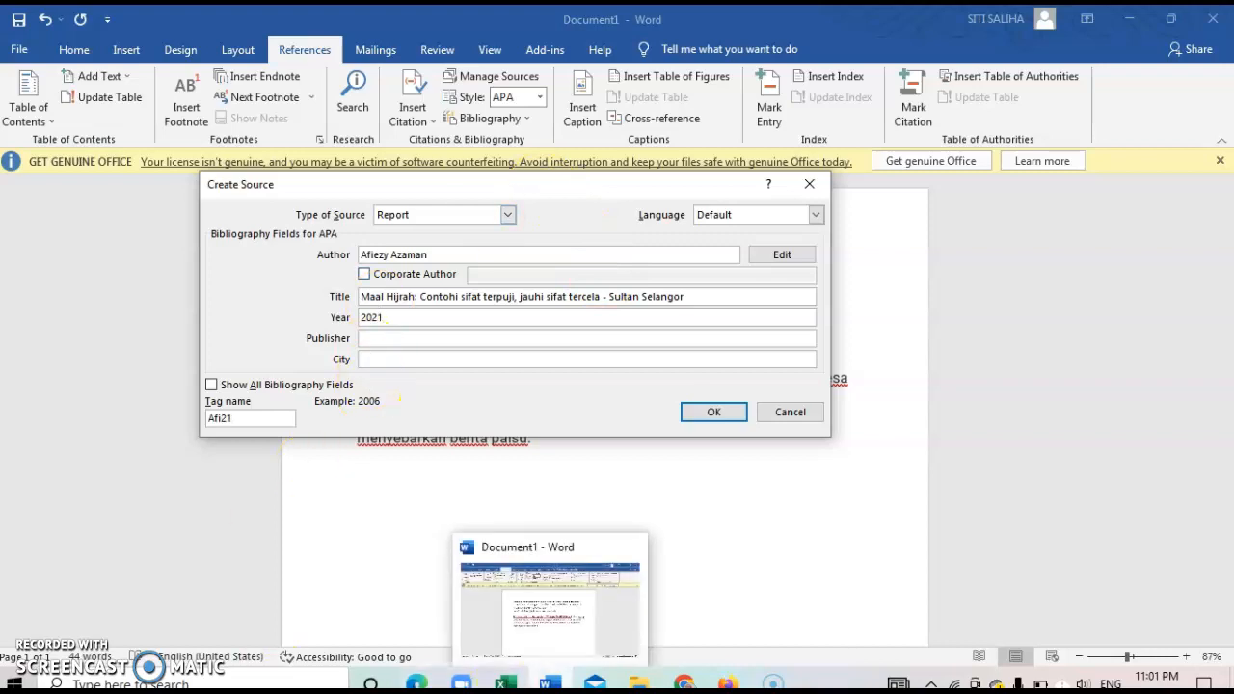
{"action": "left_click", "coordinate": [686, 682]}
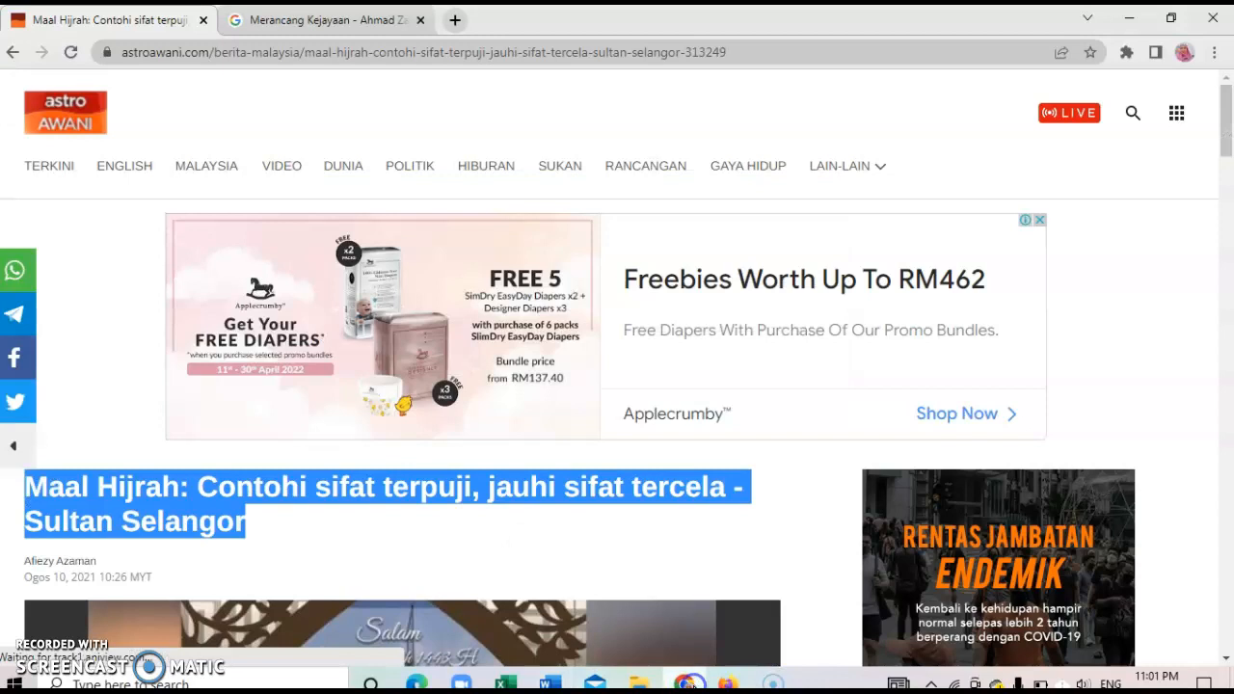
{"action": "key", "text": "alt+Tab"}
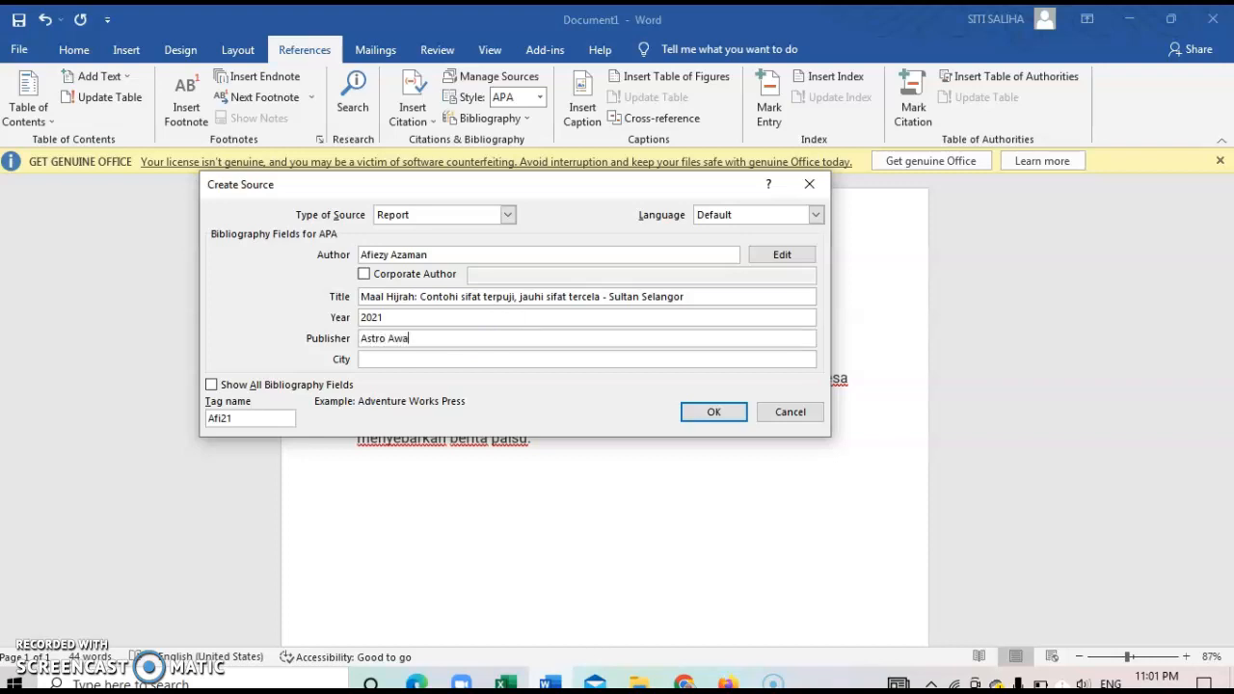
{"action": "left_click", "coordinate": [495, 358]}
{"action": "left_click", "coordinate": [506, 361]}
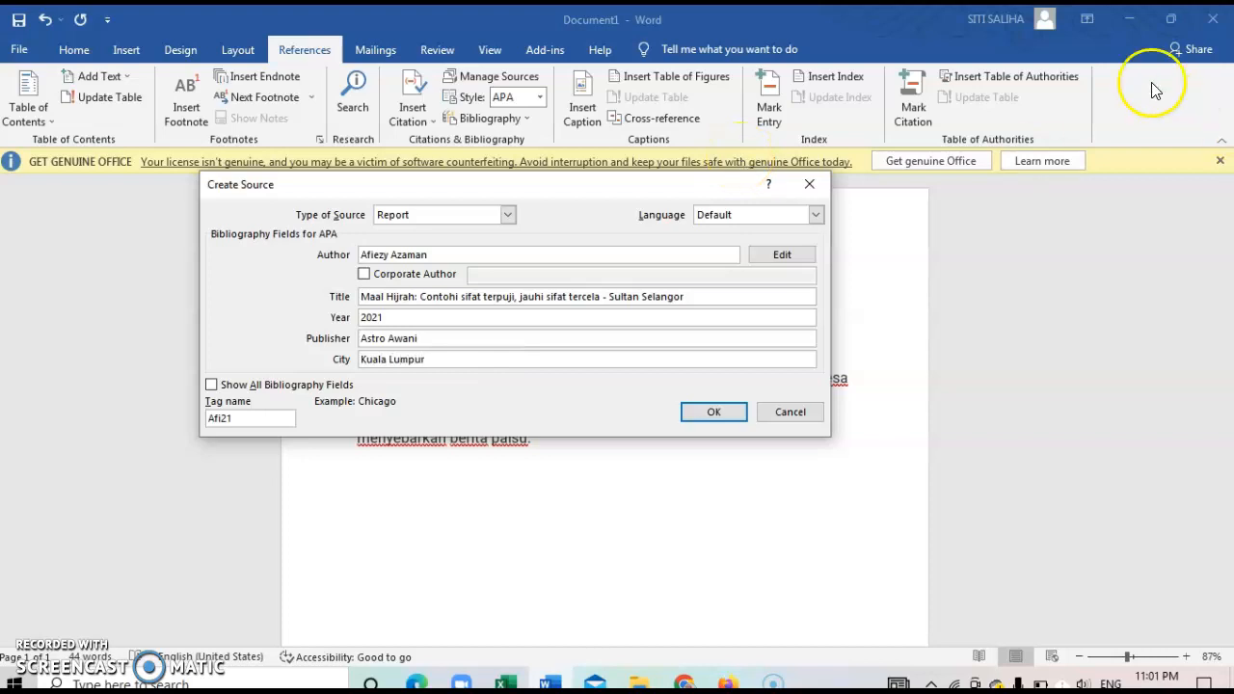
{"action": "left_click", "coordinate": [714, 412]}
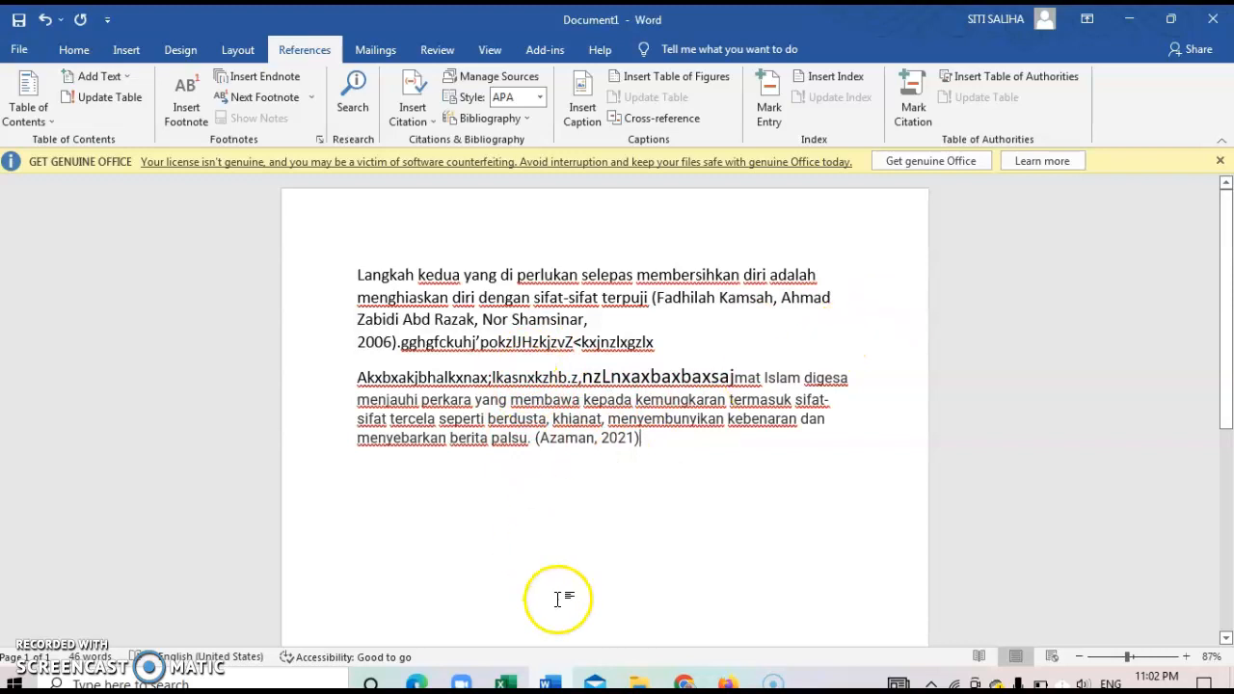
- Add a new paragraph of random filler text below the newly cited sentence
{"action": "left_click", "coordinate": [640, 437]}
{"action": "key", "text": "Return"}
{"action": "type", "text": "Gbhlkmx;asihdoaijxalskhaslidhsx   ;lkmxas;msq;xsl"}
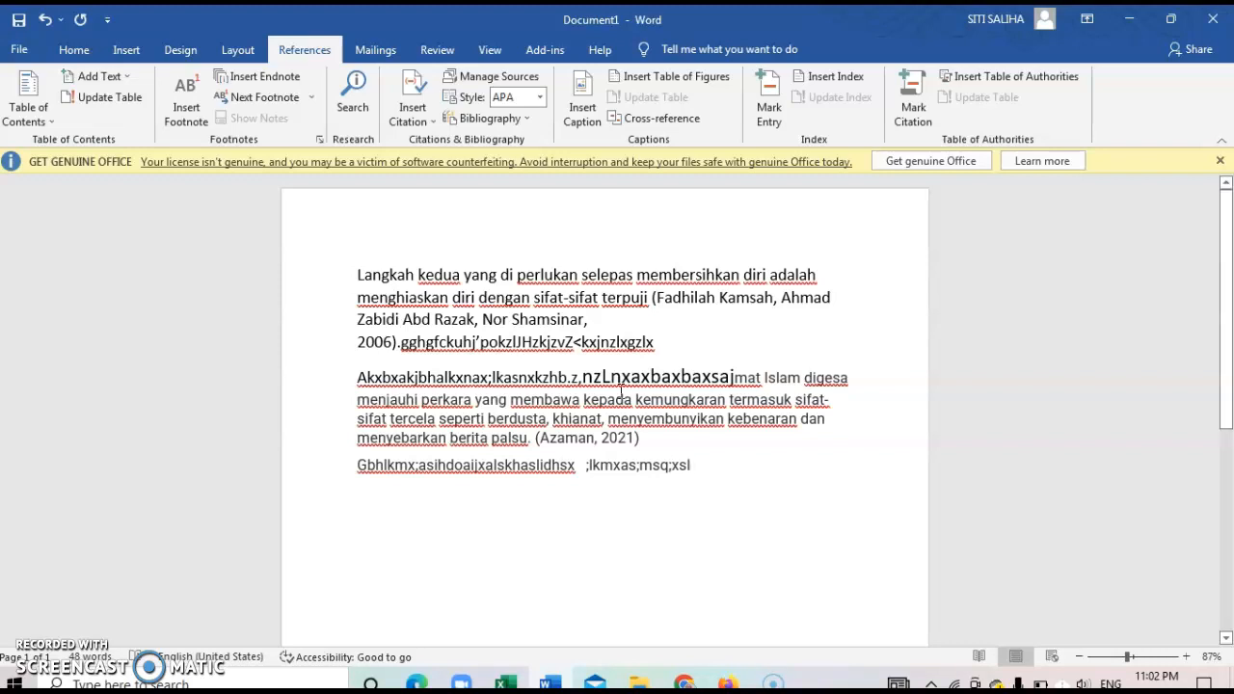
{"action": "type", "text": "madas;mxax/Kxms;xmlas;xm"}
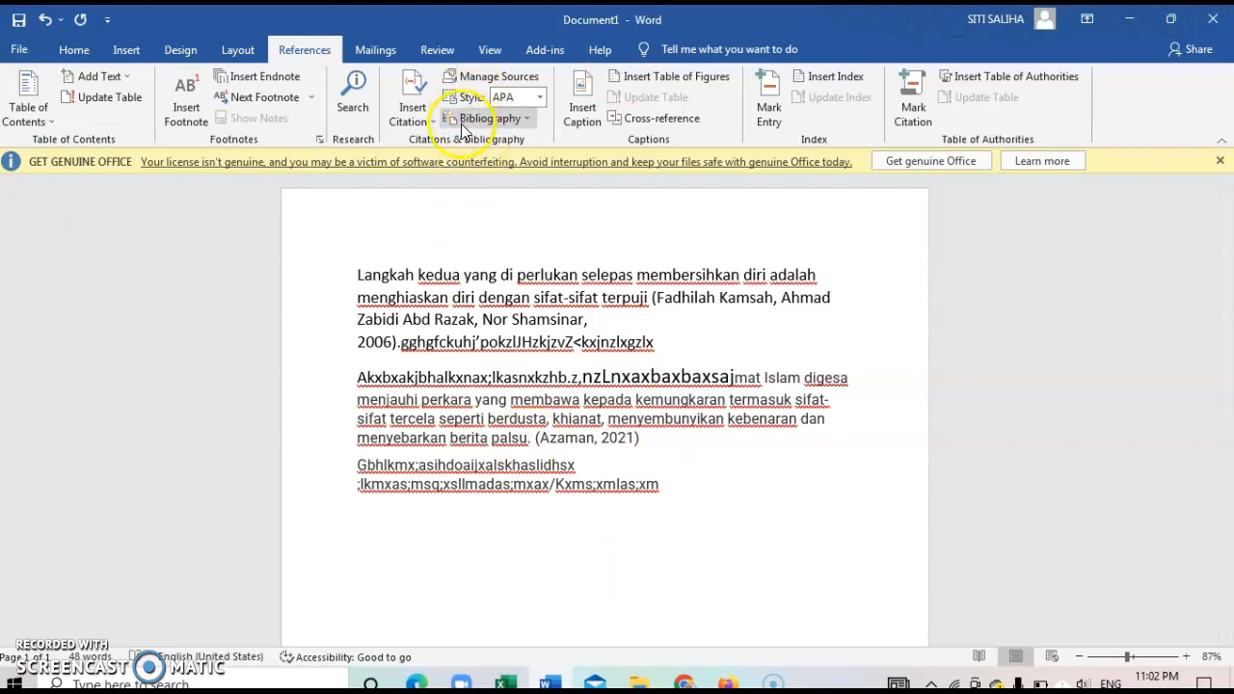
- Insert the built-in References bibliography in APA style below the filler paragraph
{"action": "left_click", "coordinate": [515, 121]}
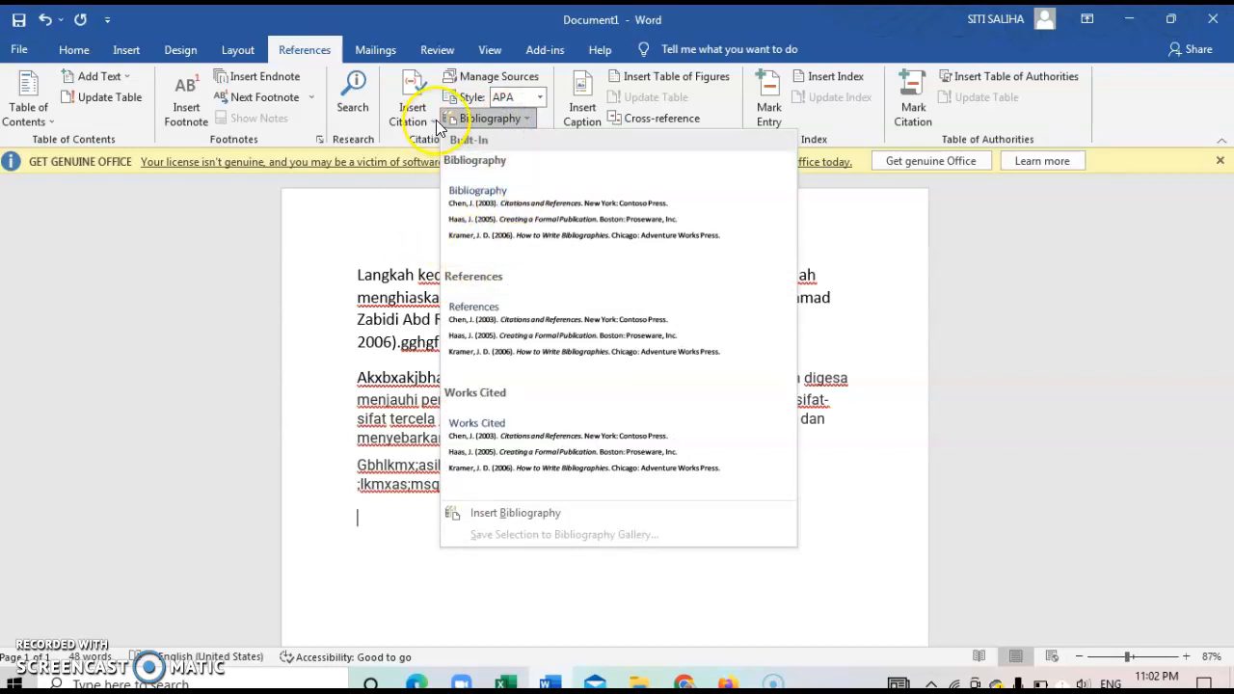
{"action": "left_click", "coordinate": [502, 116]}
{"action": "left_click", "coordinate": [502, 117]}
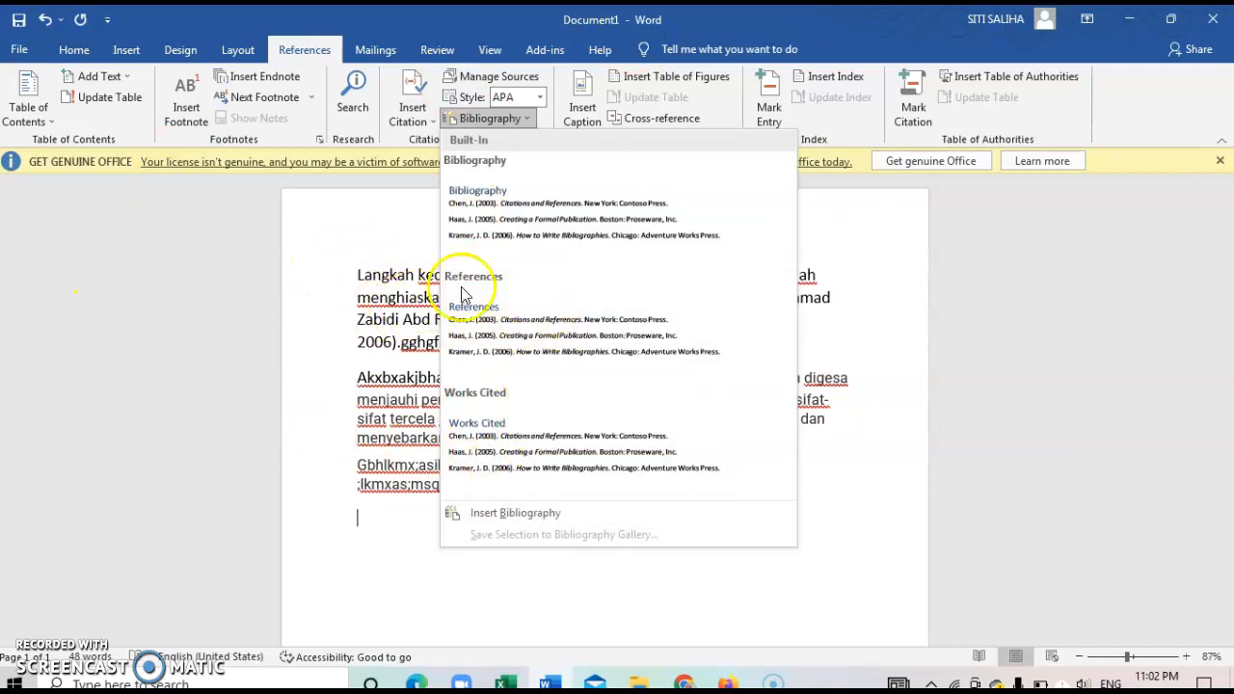
{"action": "left_click", "coordinate": [501, 321]}
- Replace the bibliography heading "References" with "Rujukan :"
{"action": "scroll", "coordinate": [492, 333], "scroll_direction": "down", "scroll_amount": 3}
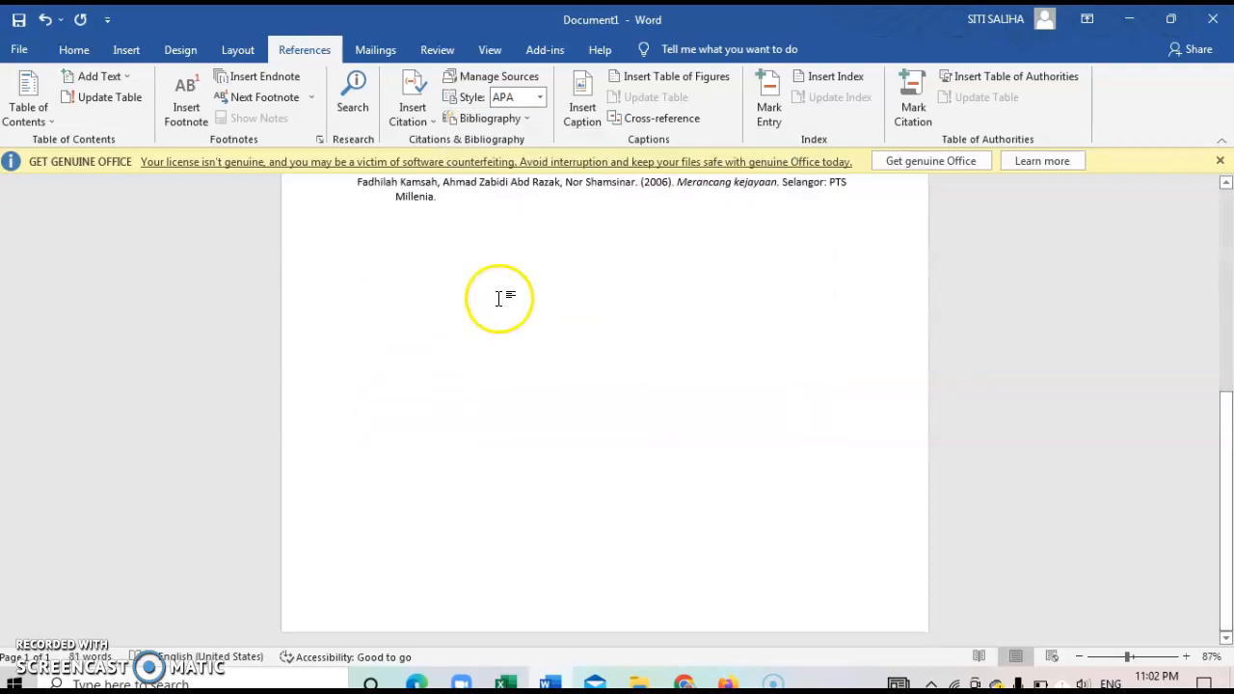
{"action": "scroll", "coordinate": [492, 333], "scroll_direction": "up", "scroll_amount": 2}
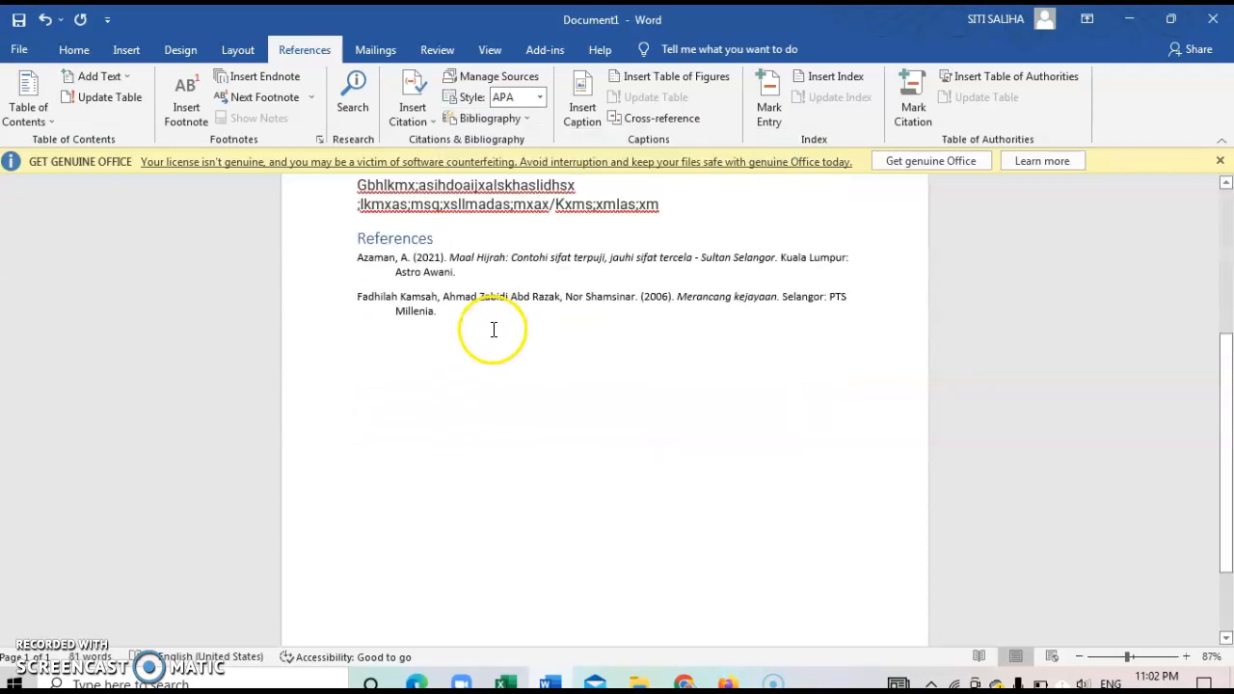
{"action": "left_click", "coordinate": [434, 237]}
{"action": "key", "text": "BackSpace"}
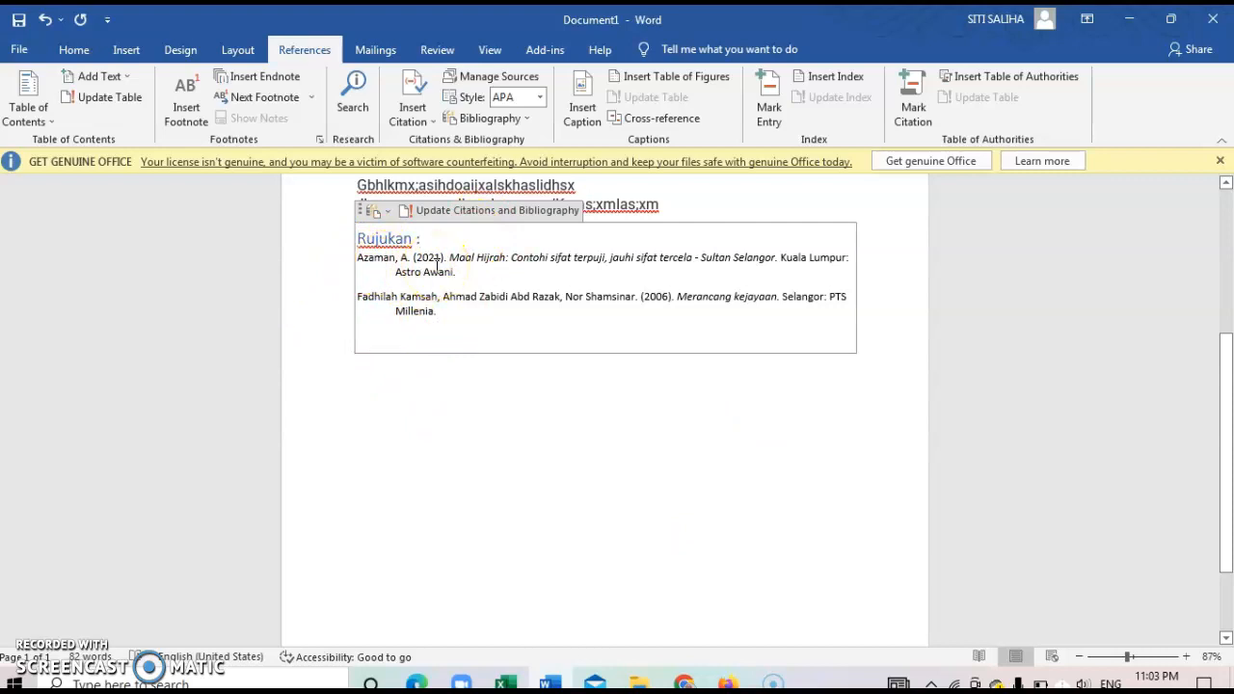
- Indent the first line of the first and second body paragraphs by one tab
{"action": "scroll", "coordinate": [510, 409], "scroll_direction": "up", "scroll_amount": 5}
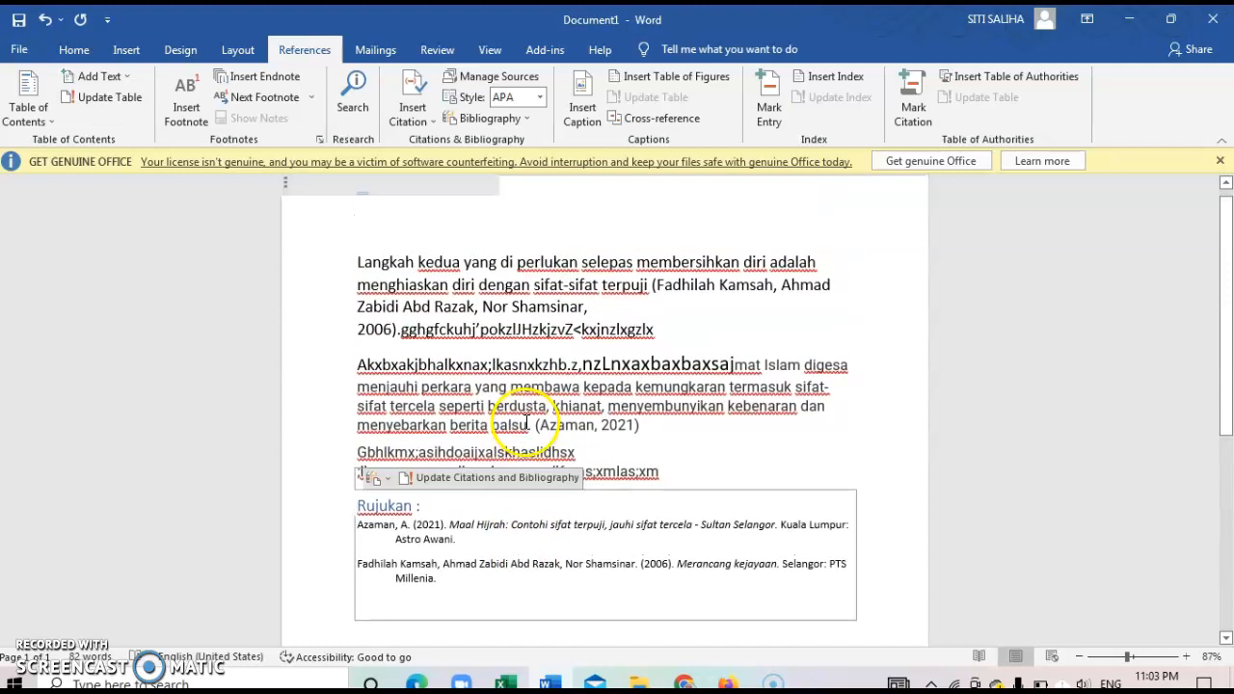
{"action": "scroll", "coordinate": [529, 424], "scroll_direction": "down", "scroll_amount": 2}
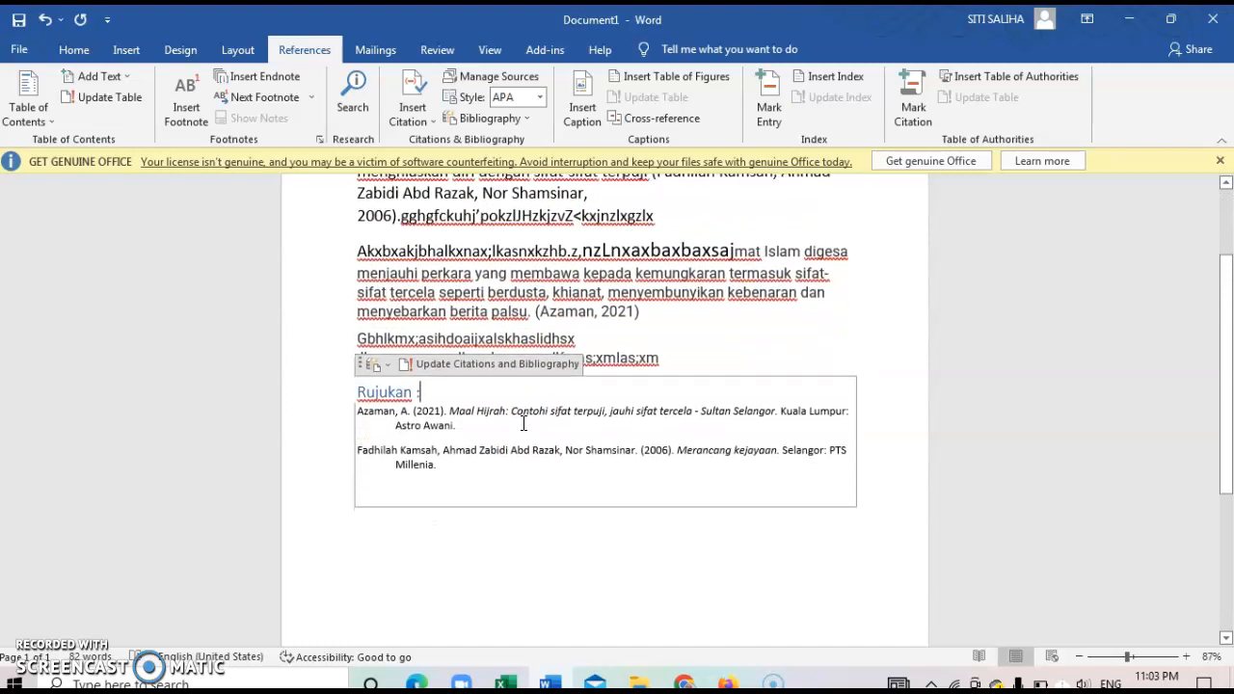
{"action": "scroll", "coordinate": [523, 422], "scroll_direction": "down", "scroll_amount": 1}
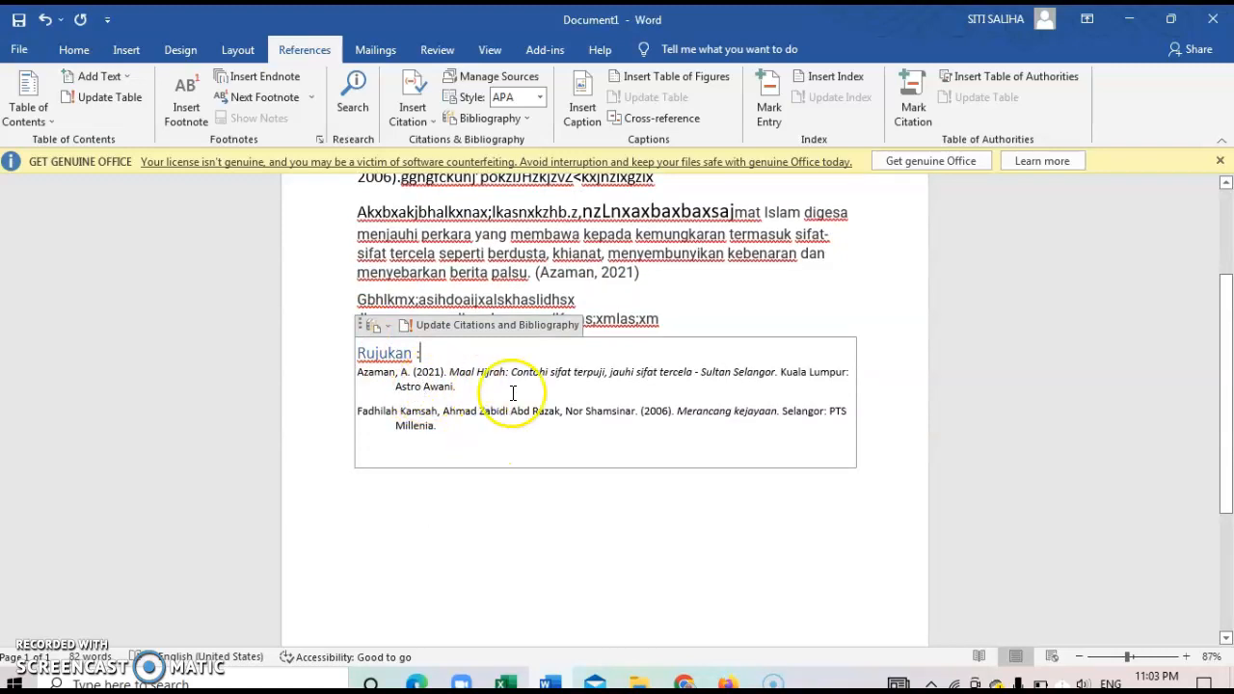
{"action": "scroll", "coordinate": [514, 391], "scroll_direction": "up", "scroll_amount": 2}
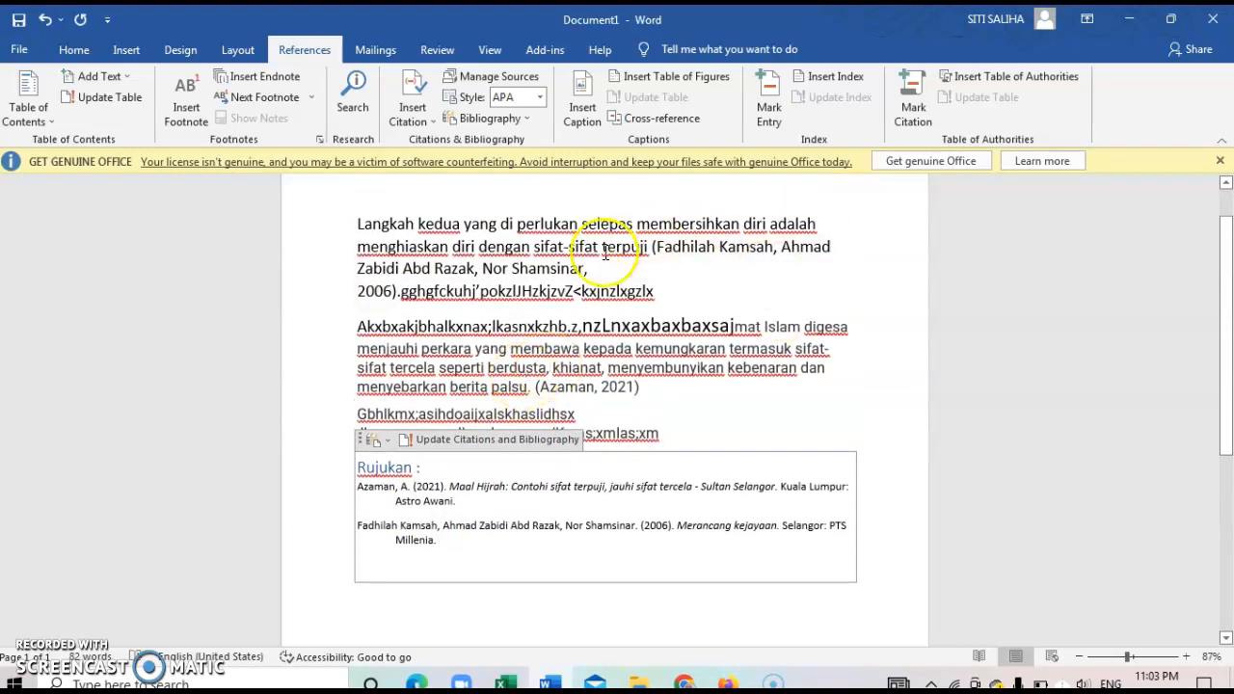
{"action": "left_click", "coordinate": [360, 219]}
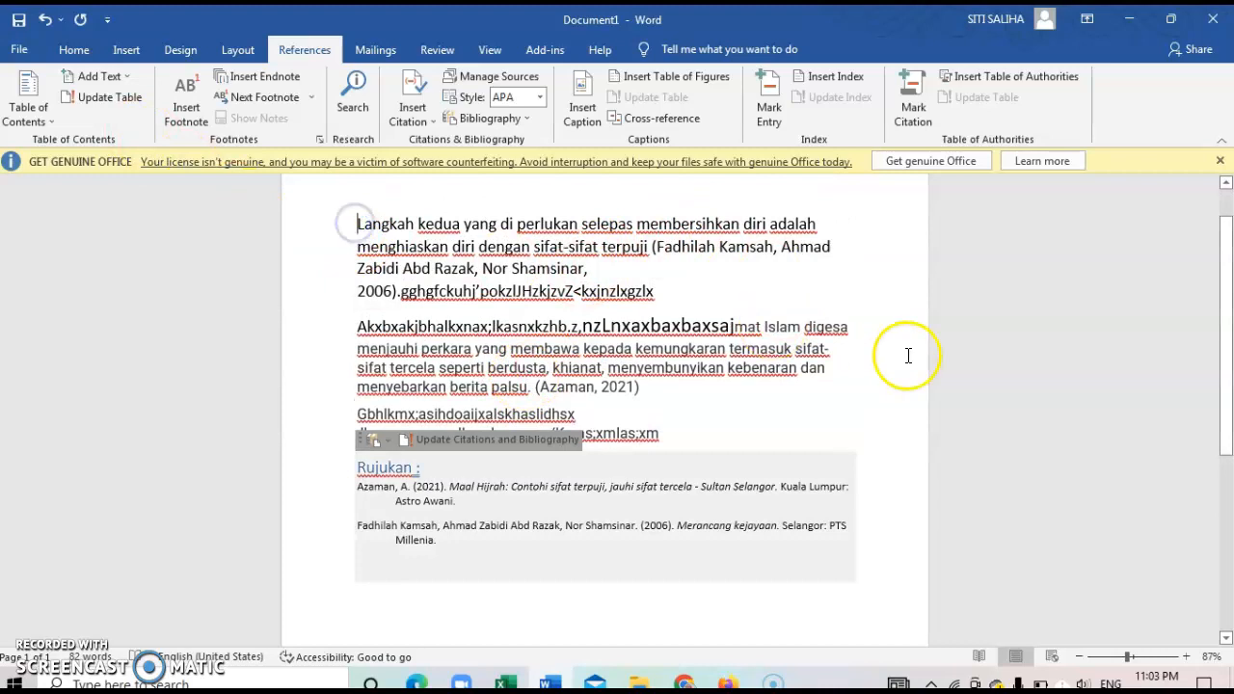
{"action": "key", "text": "Tab"}
{"action": "scroll", "coordinate": [599, 433], "scroll_direction": "down", "scroll_amount": 2}
{"action": "scroll", "coordinate": [495, 358], "scroll_direction": "up", "scroll_amount": 1}
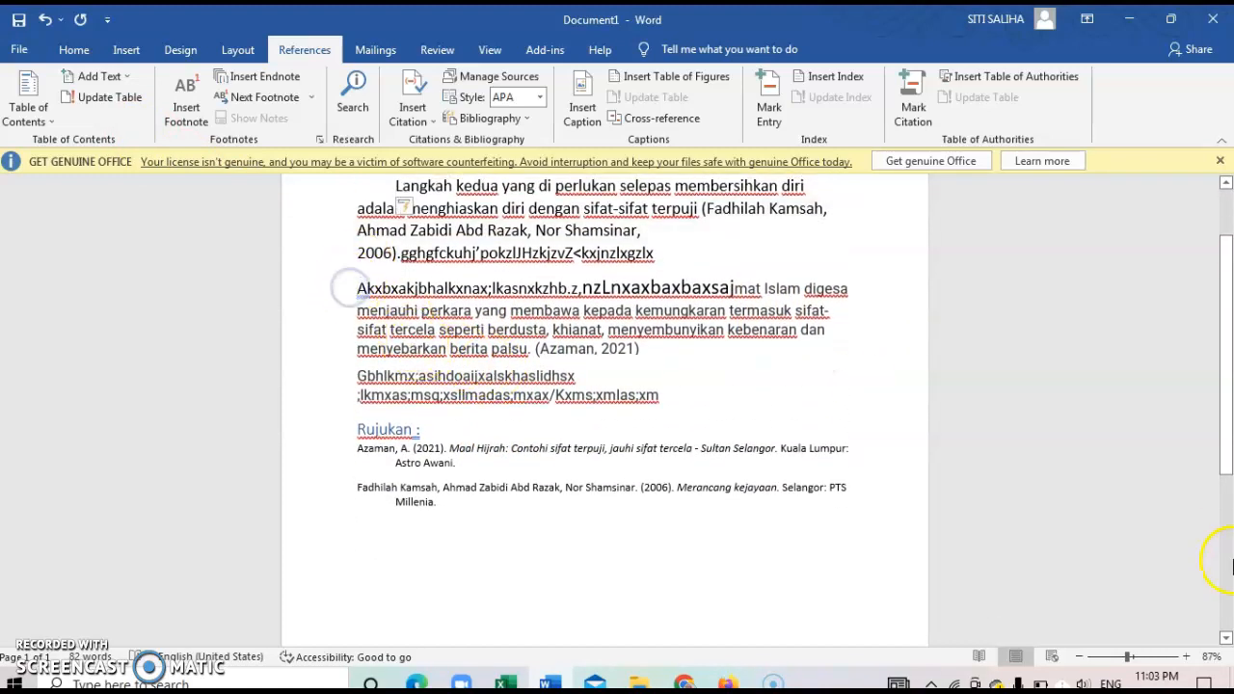
{"action": "key", "text": "Tab"}
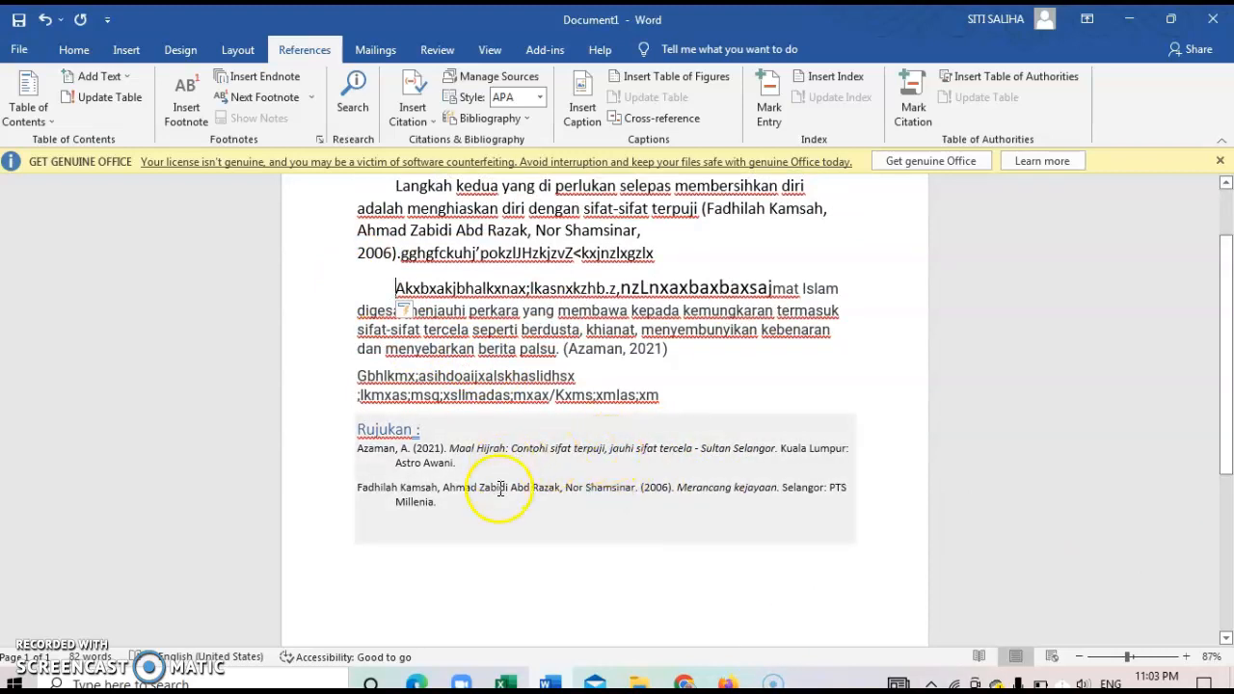
- Examine the article and book entries listed under the "Rujukan :" heading
{"action": "left_click", "coordinate": [415, 496]}
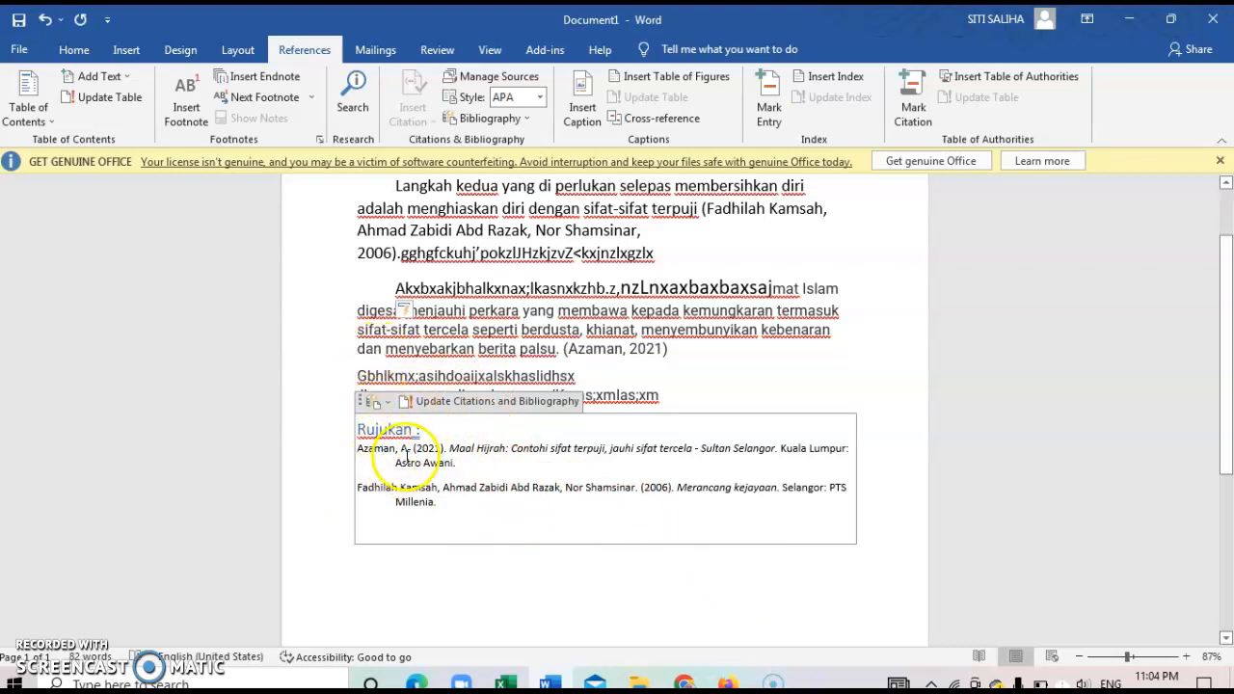
{"action": "double_click", "coordinate": [424, 449]}
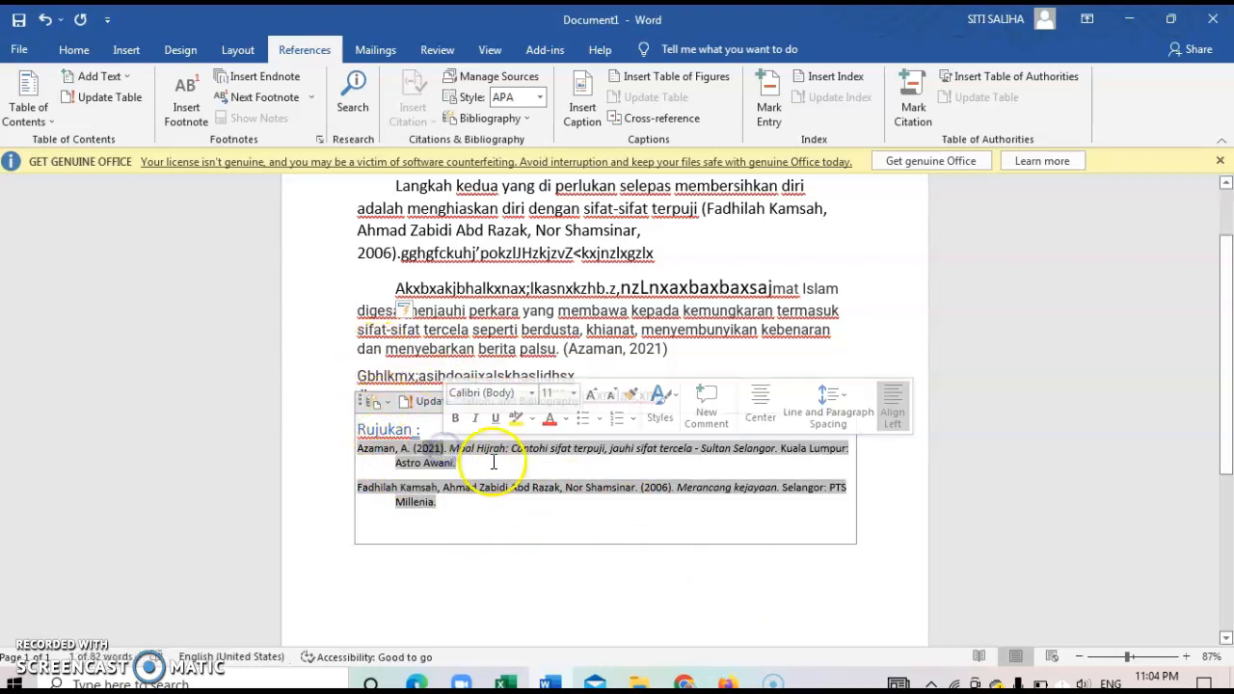
{"action": "left_click", "coordinate": [788, 556]}
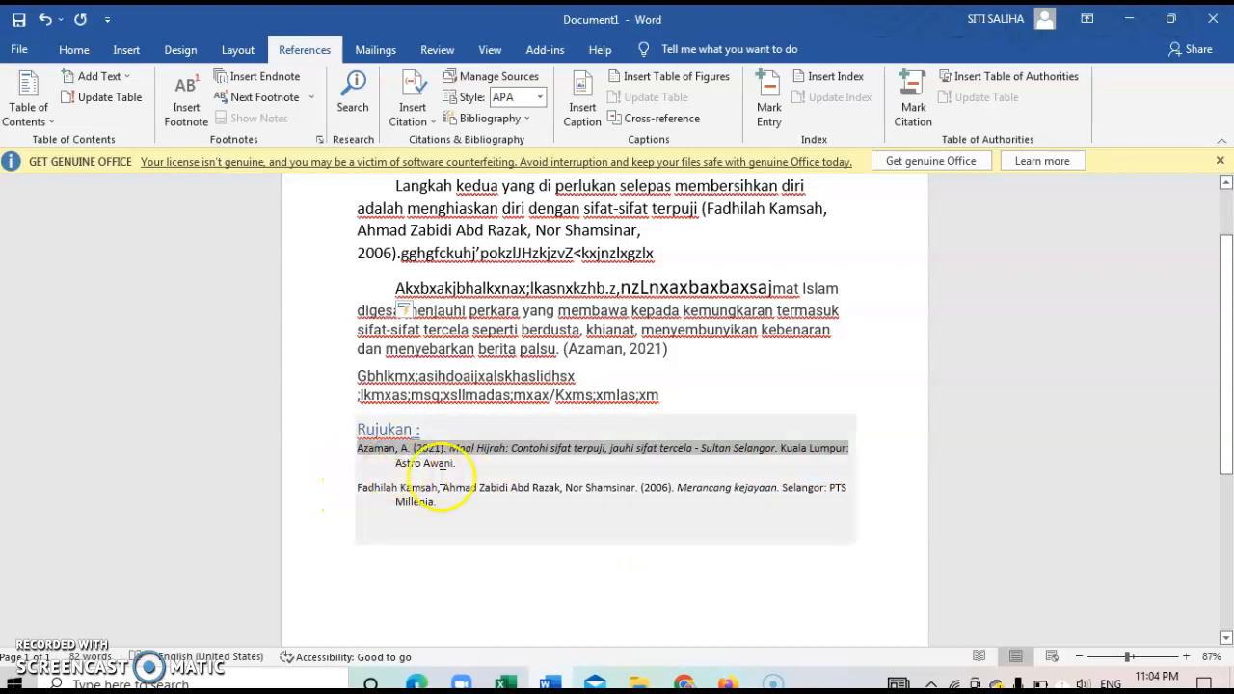
{"action": "left_click", "coordinate": [665, 497]}
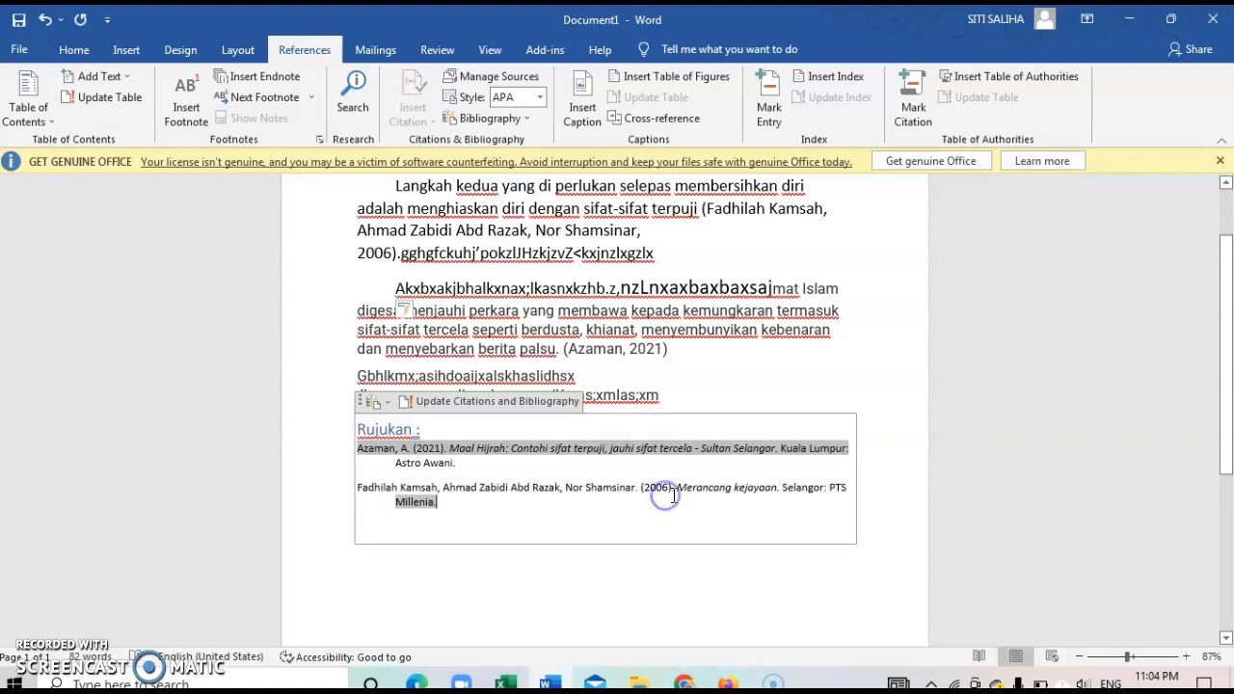
{"action": "left_click", "coordinate": [722, 484]}
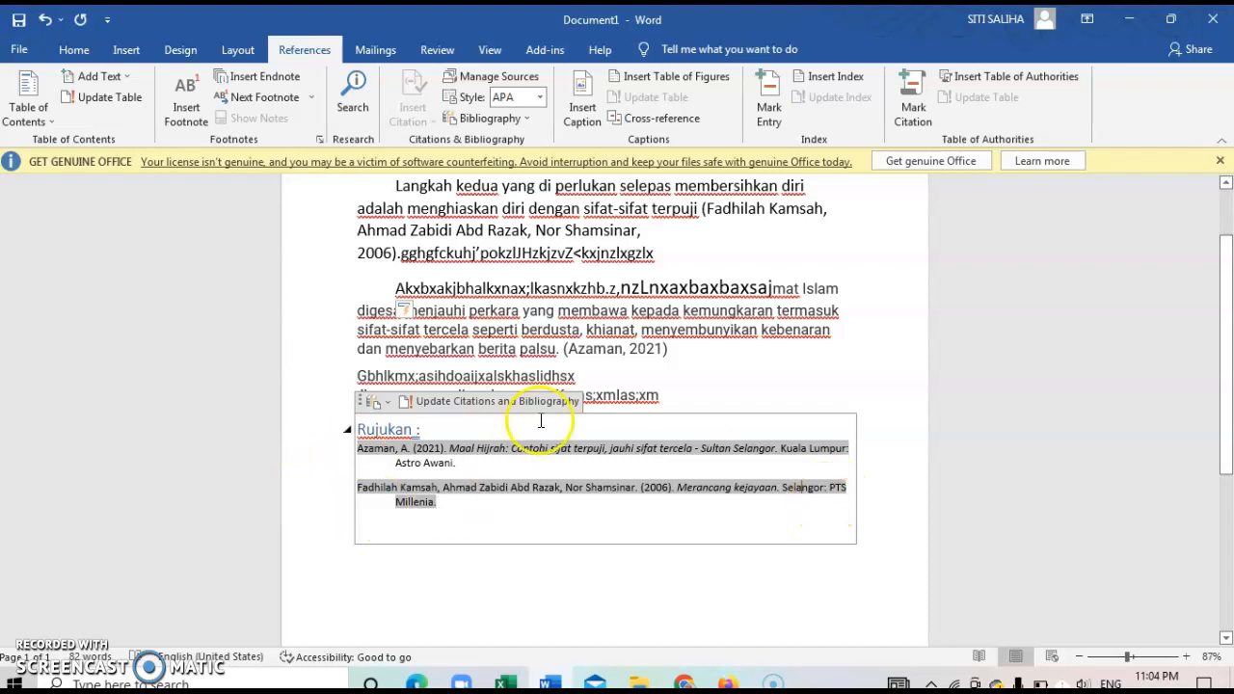
{"action": "left_click", "coordinate": [456, 611]}
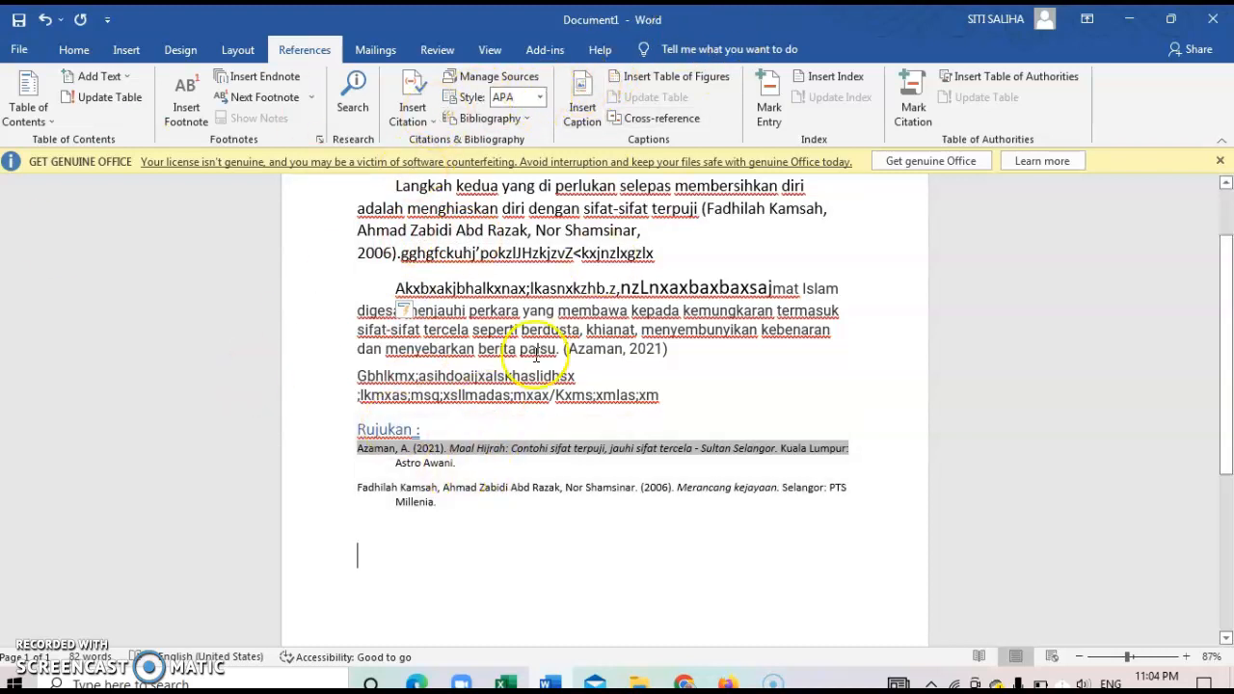
- Try to apply yellow and pink text highlighting to the first cited sentence, including its book citation
{"action": "scroll", "coordinate": [492, 404], "scroll_direction": "up", "scroll_amount": 1}
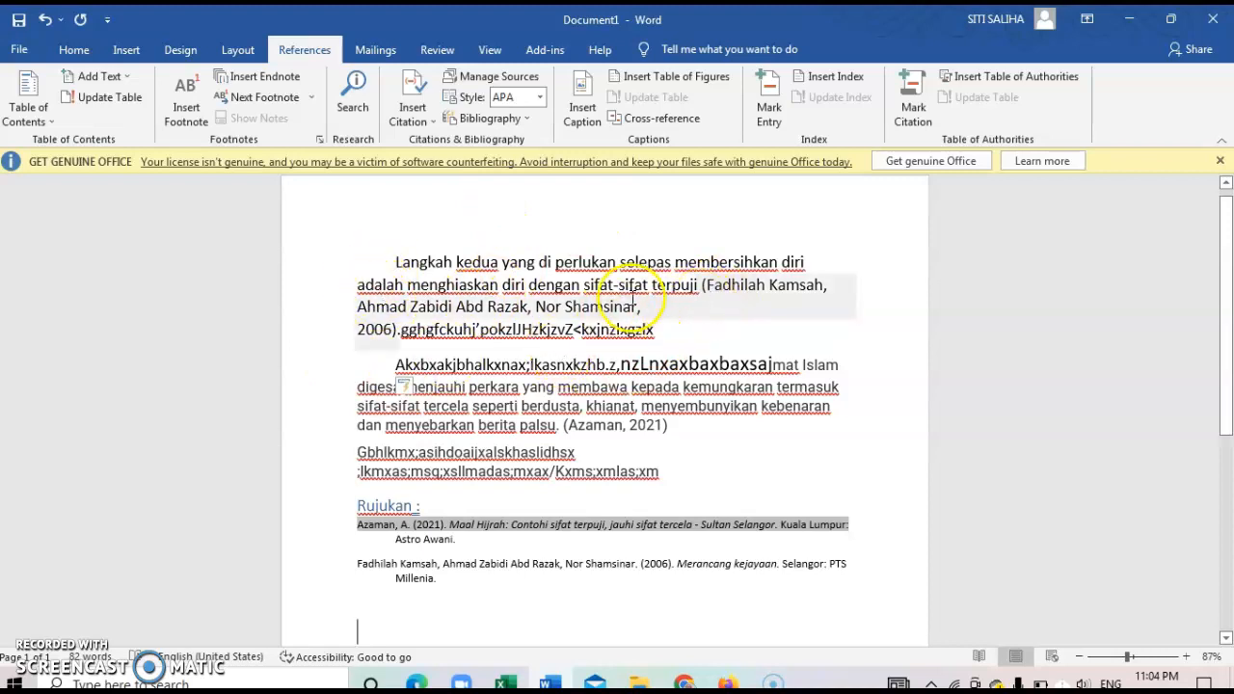
{"action": "left_click_drag", "start_coordinate": [401, 335], "coordinate": [394, 260]}
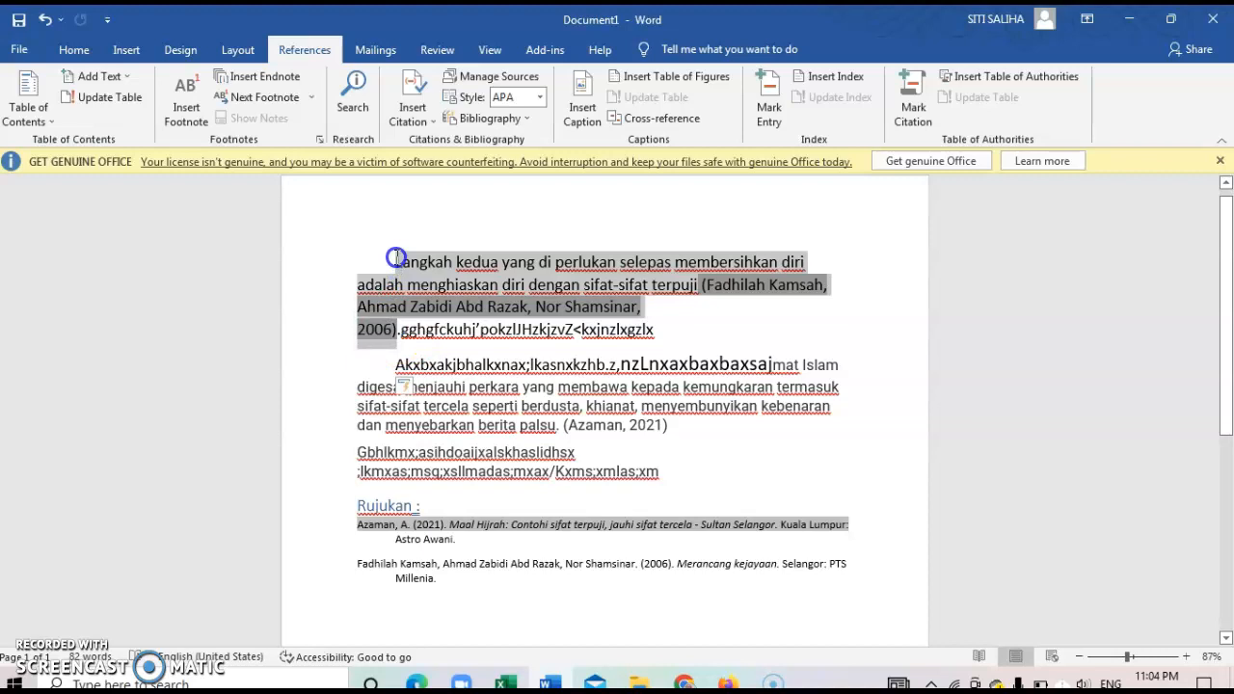
{"action": "left_click", "coordinate": [71, 49]}
{"action": "left_click", "coordinate": [351, 112]}
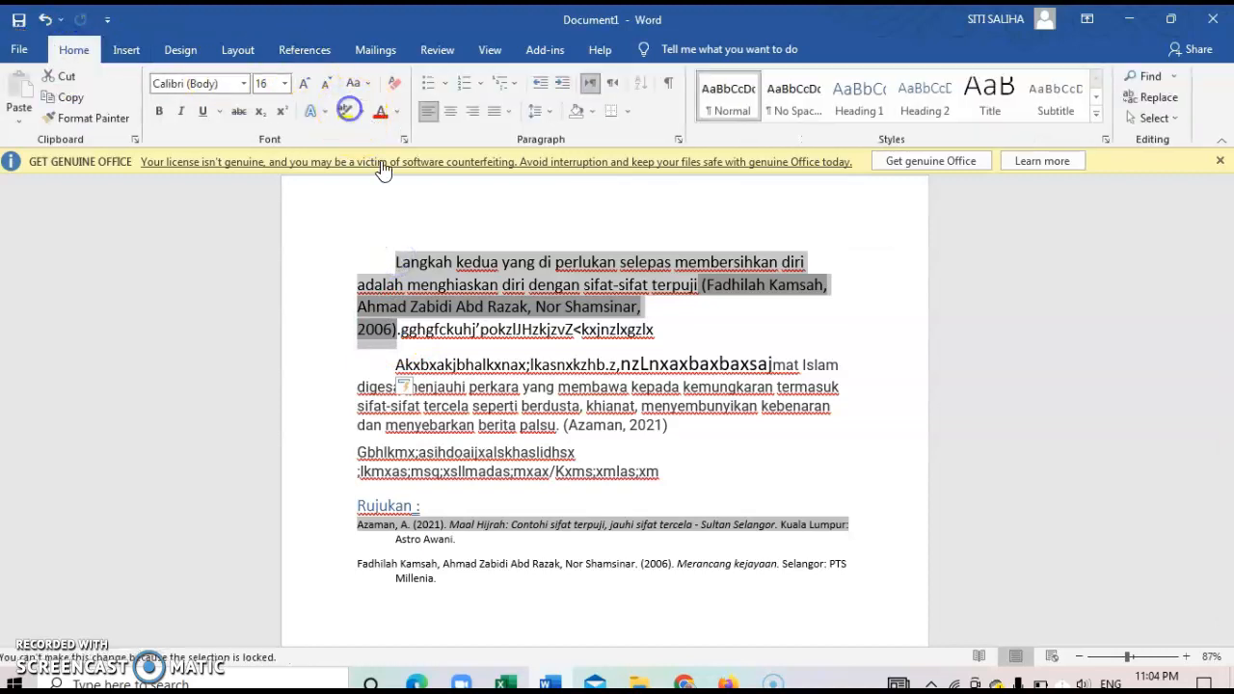
{"action": "left_click", "coordinate": [344, 114]}
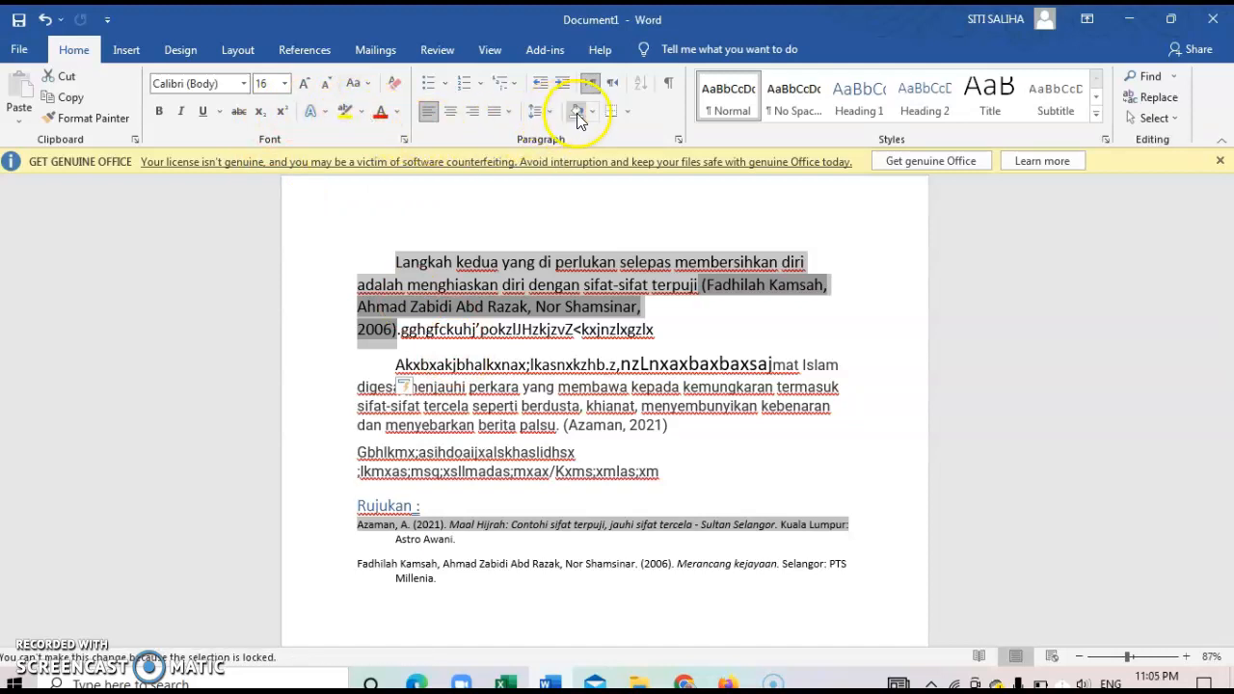
{"action": "left_click", "coordinate": [363, 112]}
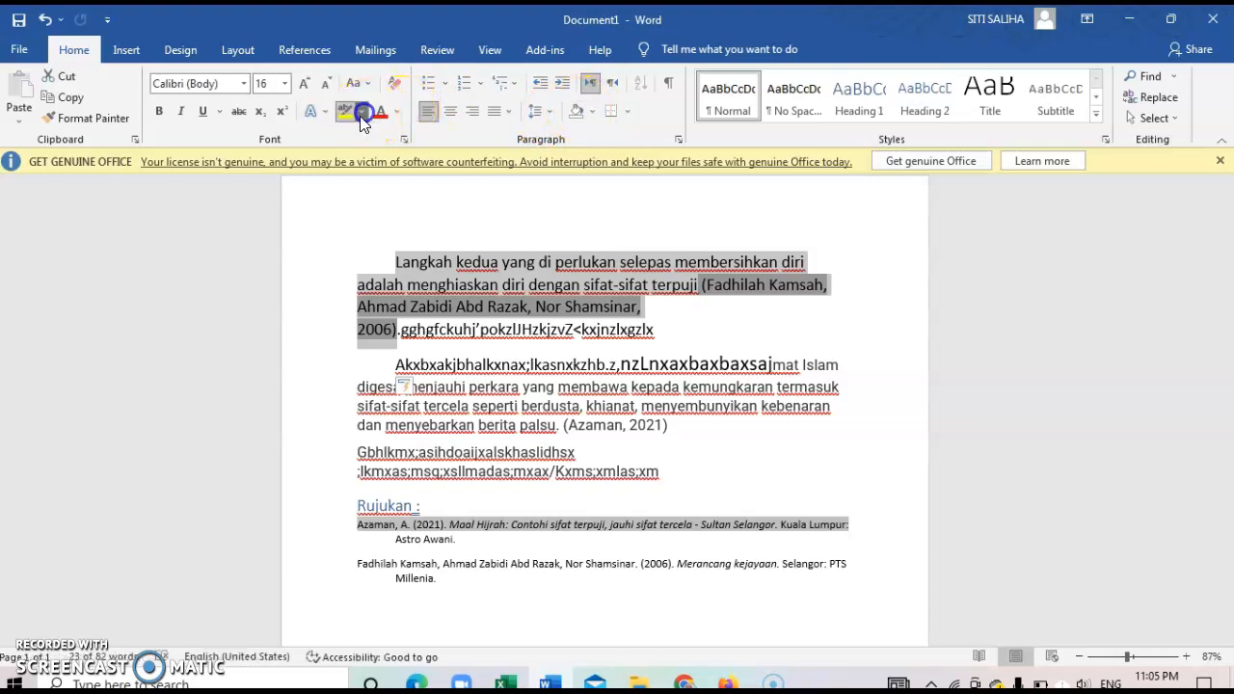
{"action": "left_click", "coordinate": [353, 136]}
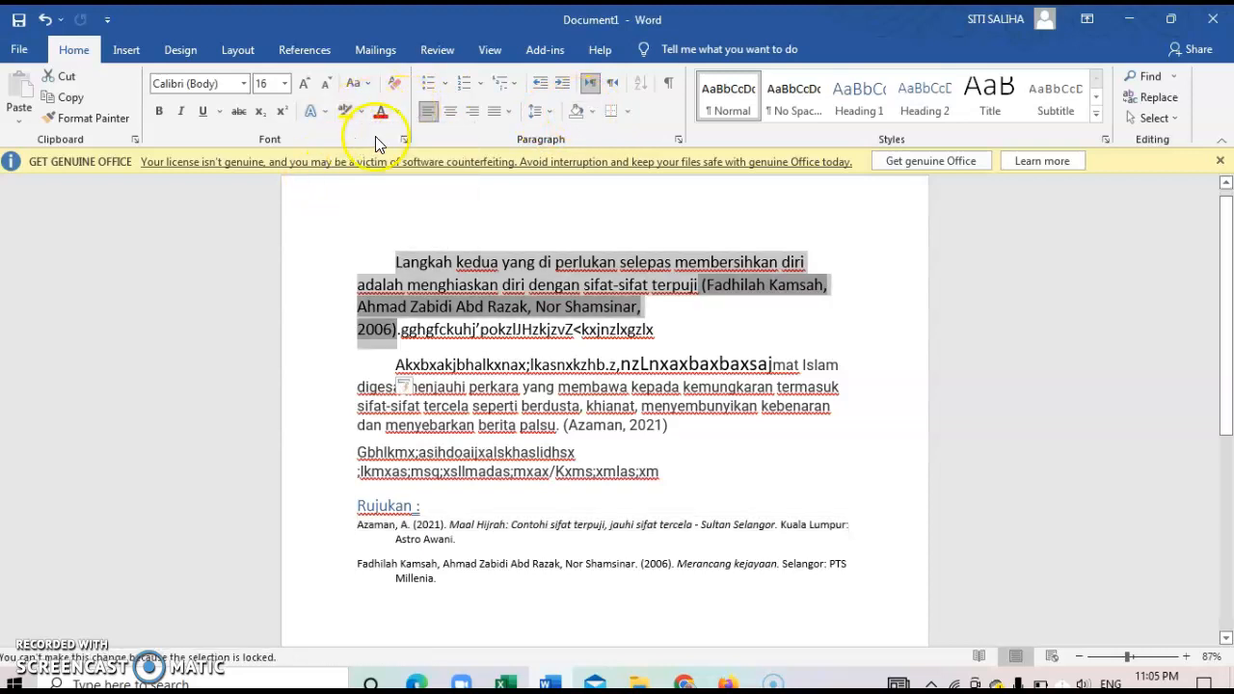
{"action": "left_click", "coordinate": [358, 112]}
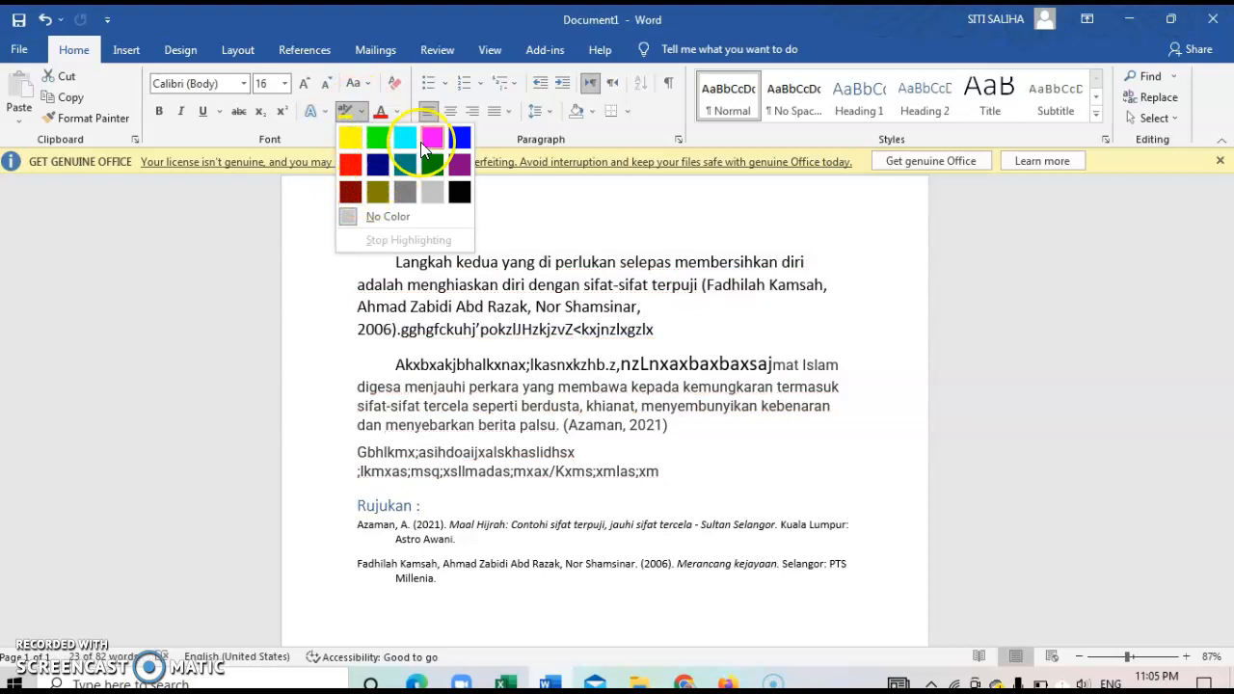
{"action": "left_click", "coordinate": [433, 136]}
- Shade the first sentence and its book citation in light orange
{"action": "left_click", "coordinate": [591, 112]}
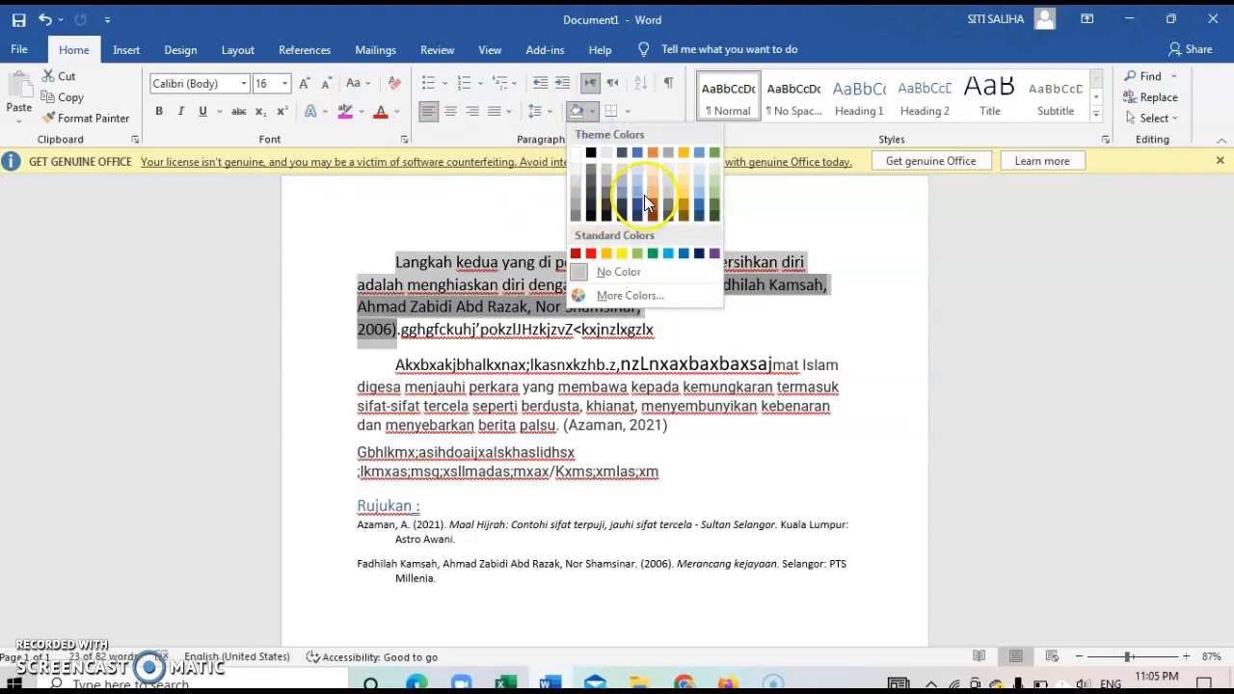
{"action": "left_click", "coordinate": [645, 189]}
{"action": "left_click", "coordinate": [553, 426]}
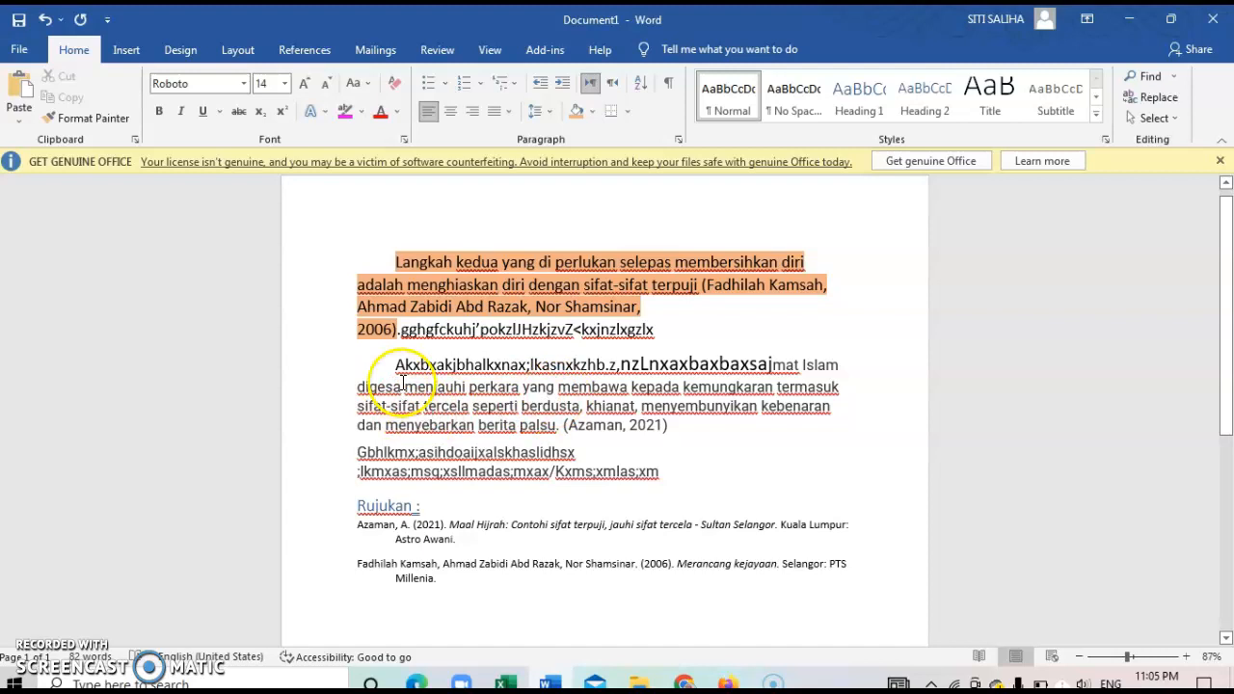
- Apply the same light orange shading to the second paragraph, selecting from "nzLnxaxbaxbaxsaj" through the article citation
{"action": "left_click_drag", "start_coordinate": [772, 364], "coordinate": [826, 433]}
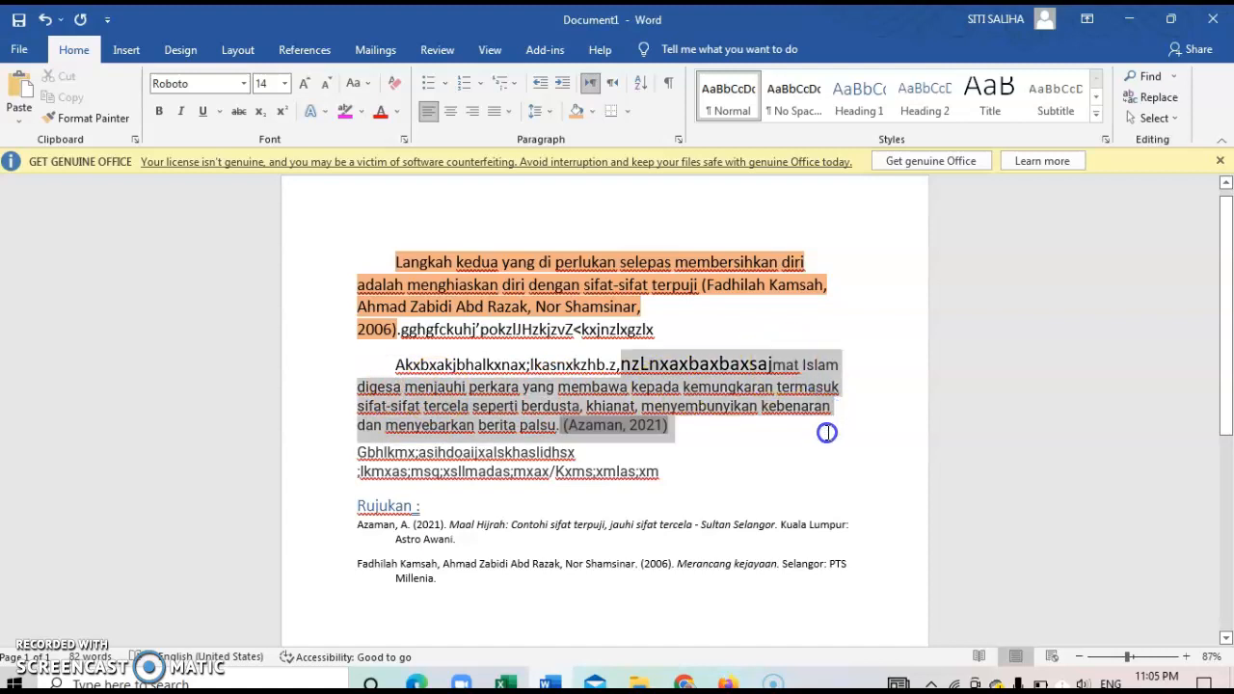
{"action": "left_click", "coordinate": [579, 117]}
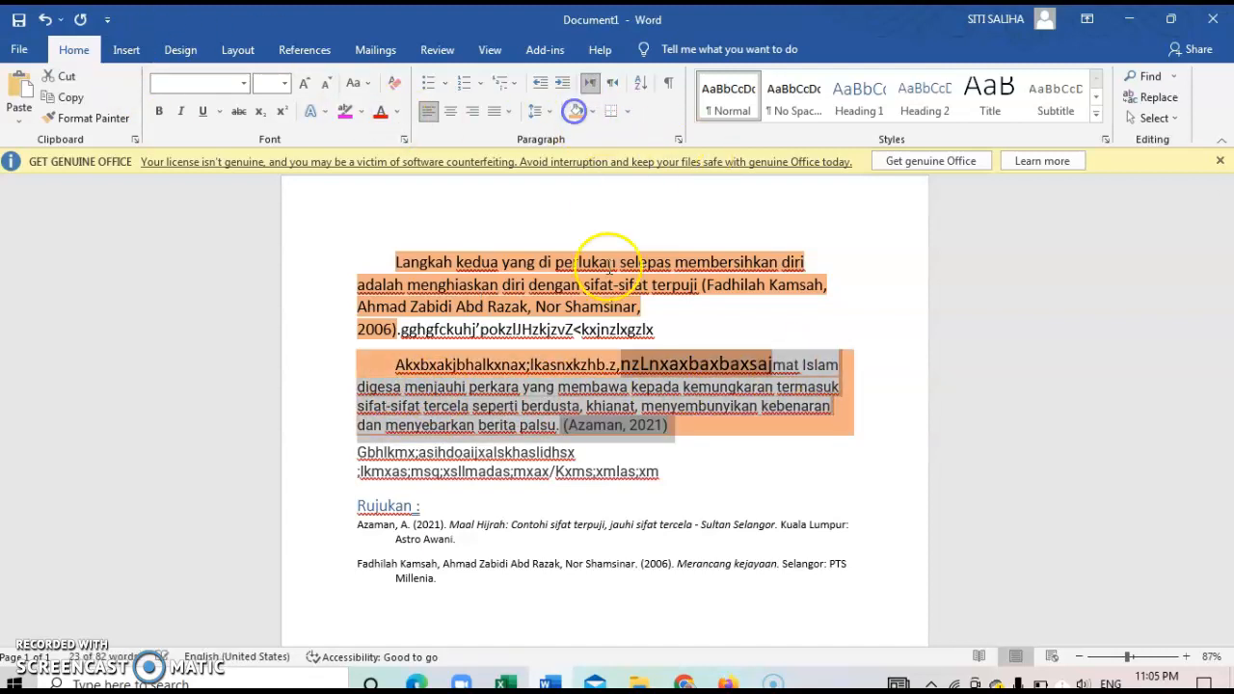
{"action": "left_click", "coordinate": [767, 478]}
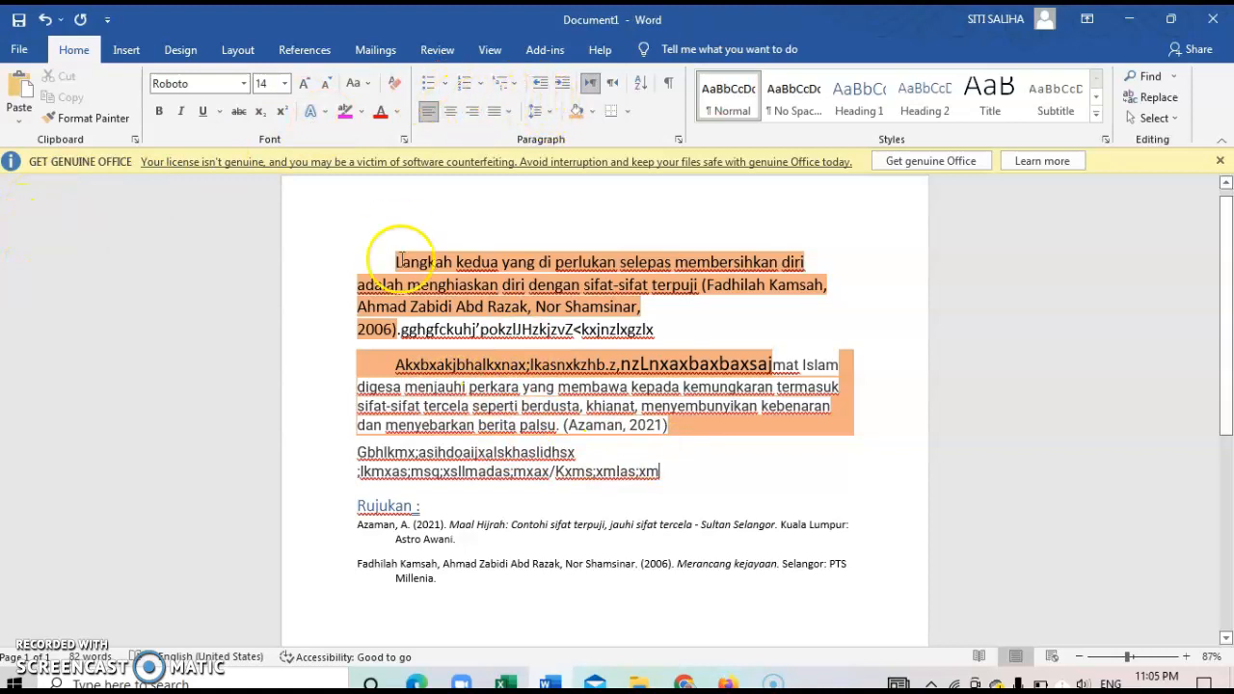
- Copy the source "KONSPIRASI ORIENTALIS TERHADAP AL QURAN" from the master source list into the document's current list
{"action": "left_click", "coordinate": [306, 53]}
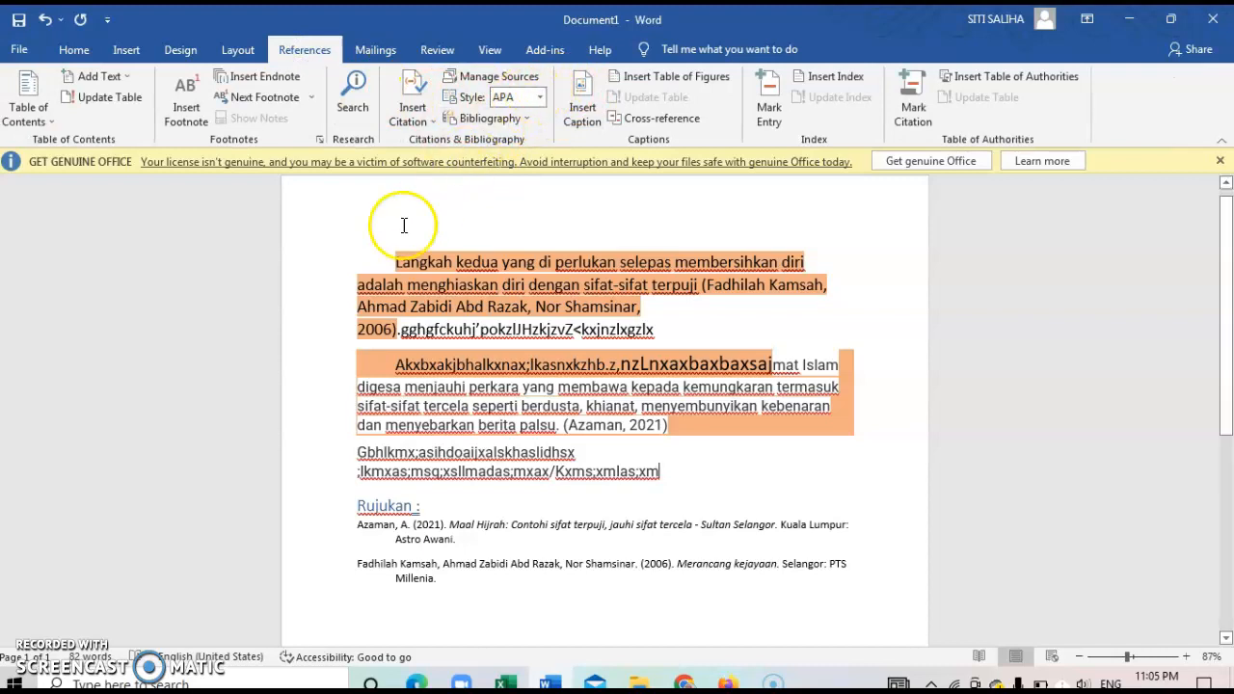
{"action": "left_click", "coordinate": [509, 77]}
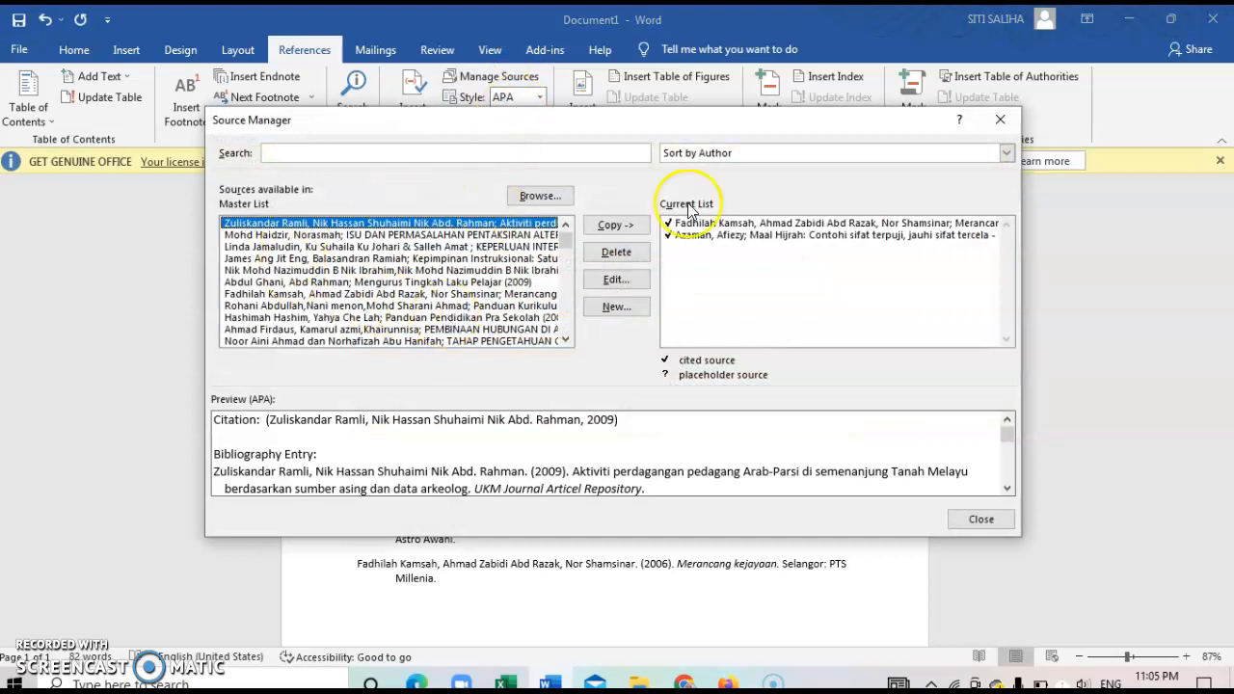
{"action": "scroll", "coordinate": [571, 241], "scroll_direction": "down", "scroll_amount": 10}
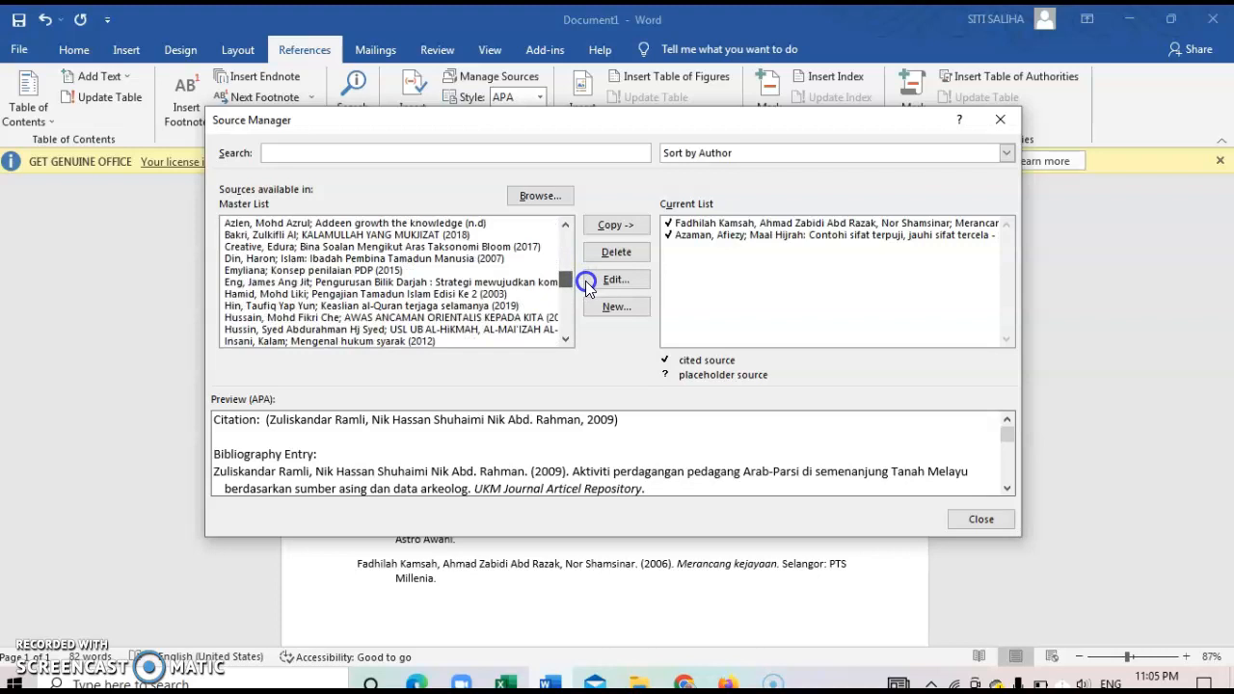
{"action": "scroll", "coordinate": [585, 281], "scroll_direction": "down", "scroll_amount": 6}
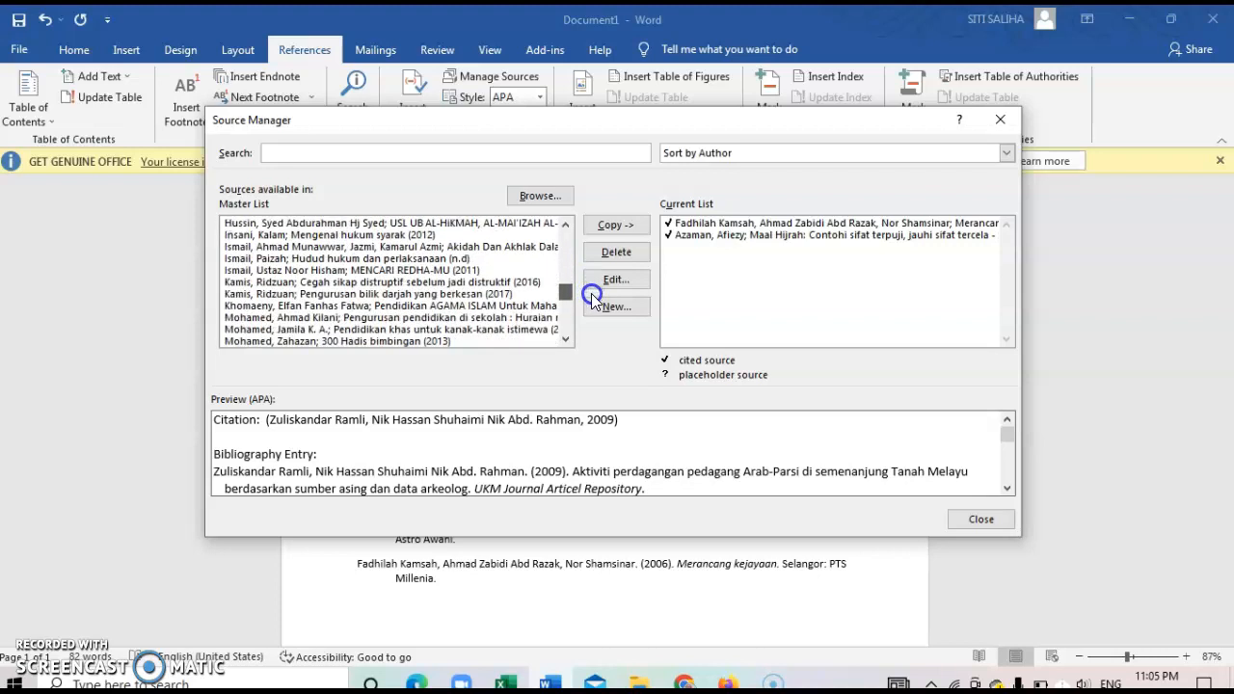
{"action": "scroll", "coordinate": [598, 323], "scroll_direction": "down", "scroll_amount": 3}
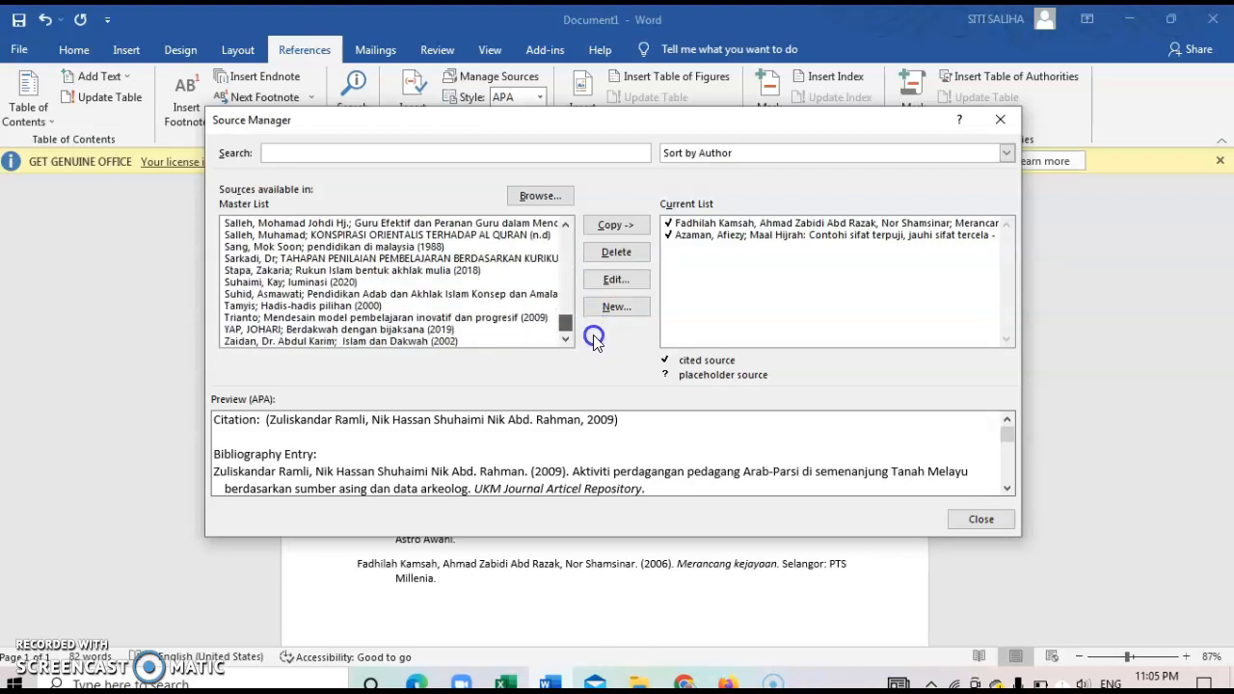
{"action": "scroll", "coordinate": [590, 332], "scroll_direction": "up", "scroll_amount": 2}
{"action": "scroll", "coordinate": [588, 347], "scroll_direction": "down", "scroll_amount": 2}
{"action": "scroll", "coordinate": [590, 333], "scroll_direction": "up", "scroll_amount": 4}
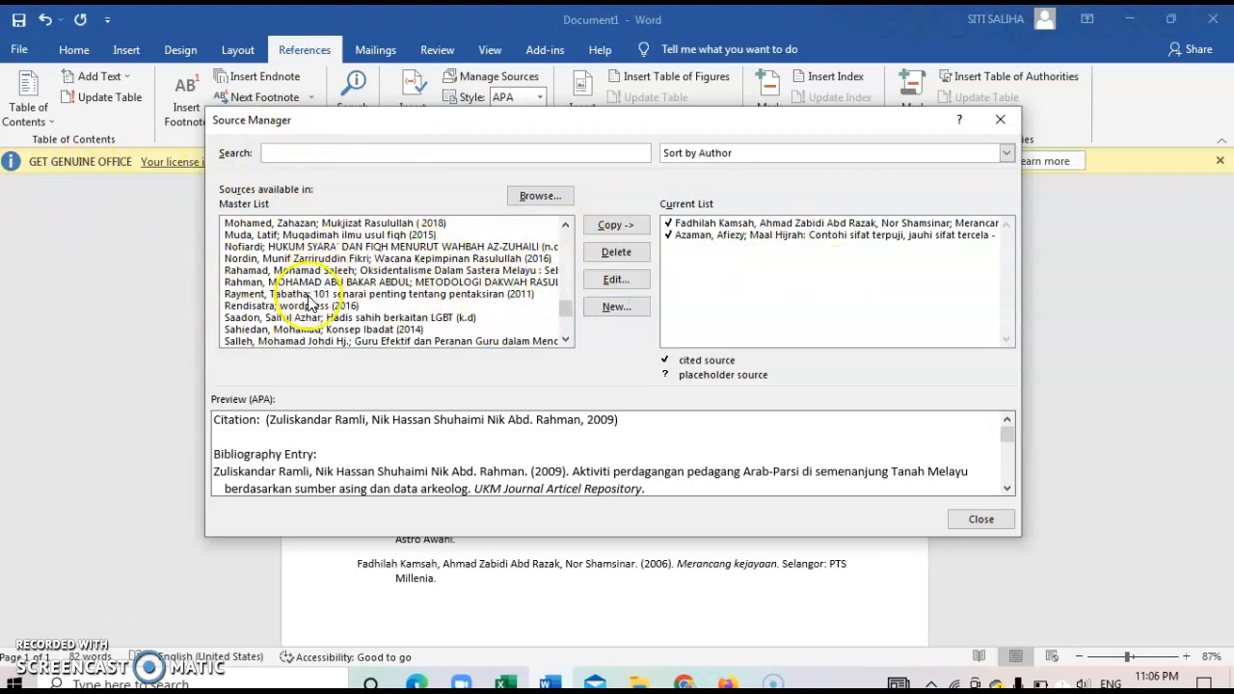
{"action": "scroll", "coordinate": [284, 342], "scroll_direction": "down", "scroll_amount": 1}
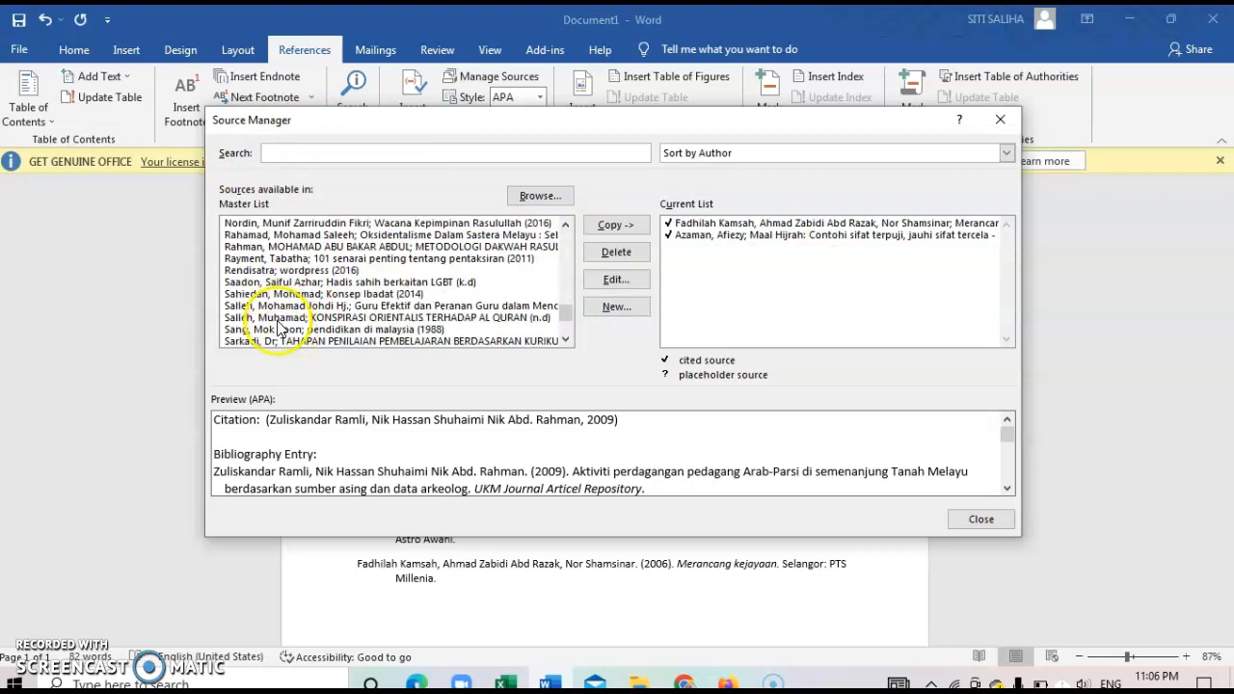
{"action": "left_click", "coordinate": [277, 319]}
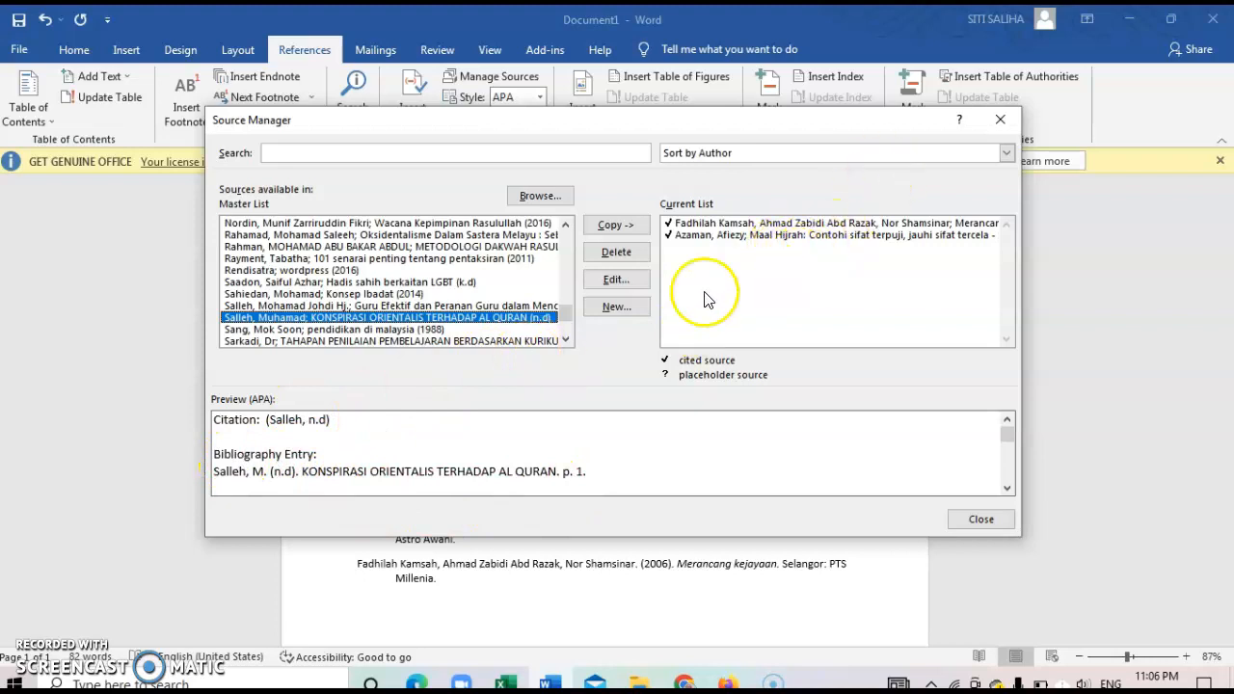
{"action": "left_click", "coordinate": [616, 224]}
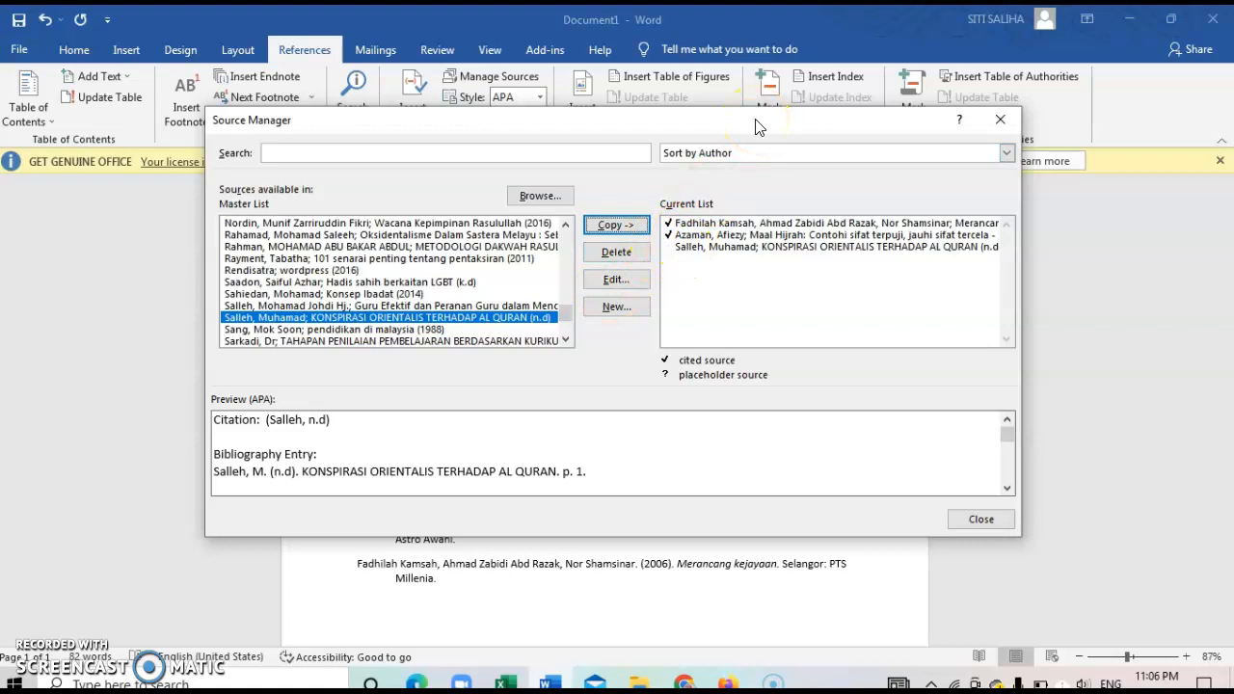
{"action": "left_click", "coordinate": [982, 518]}
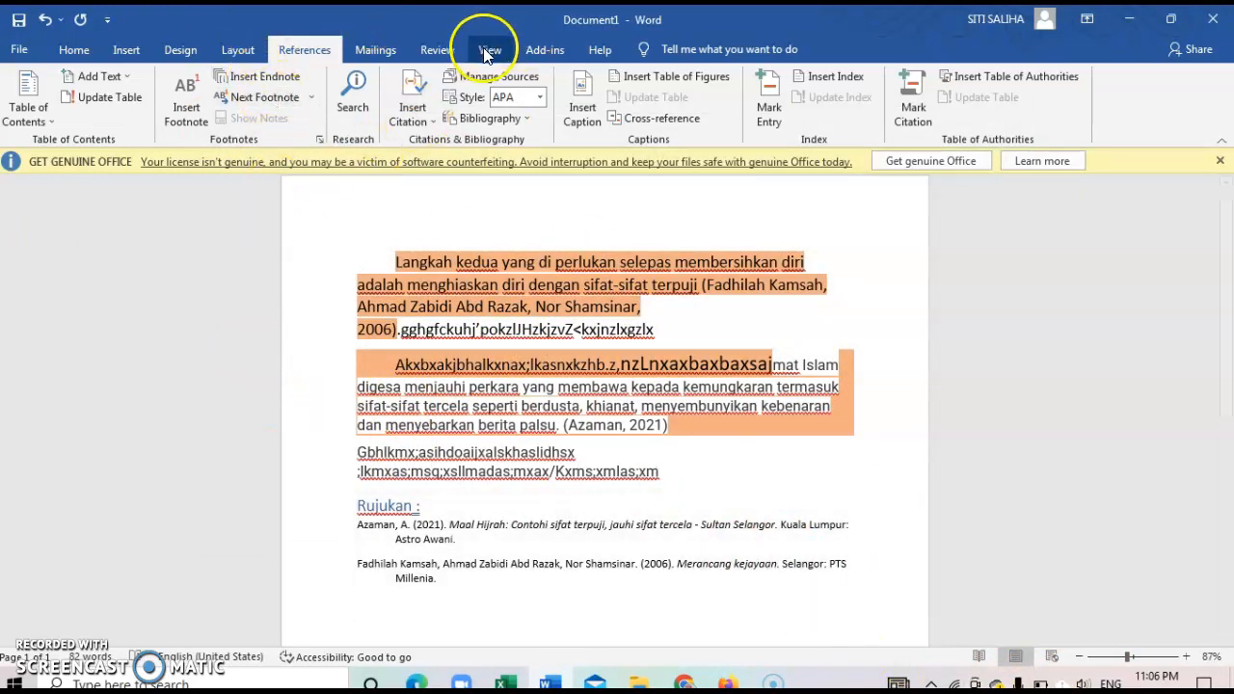
- Delete the uncited source "KONSPIRASI ORIENTALIS TERHADAP AL QURAN" from the document's current source list
{"action": "left_click", "coordinate": [472, 77]}
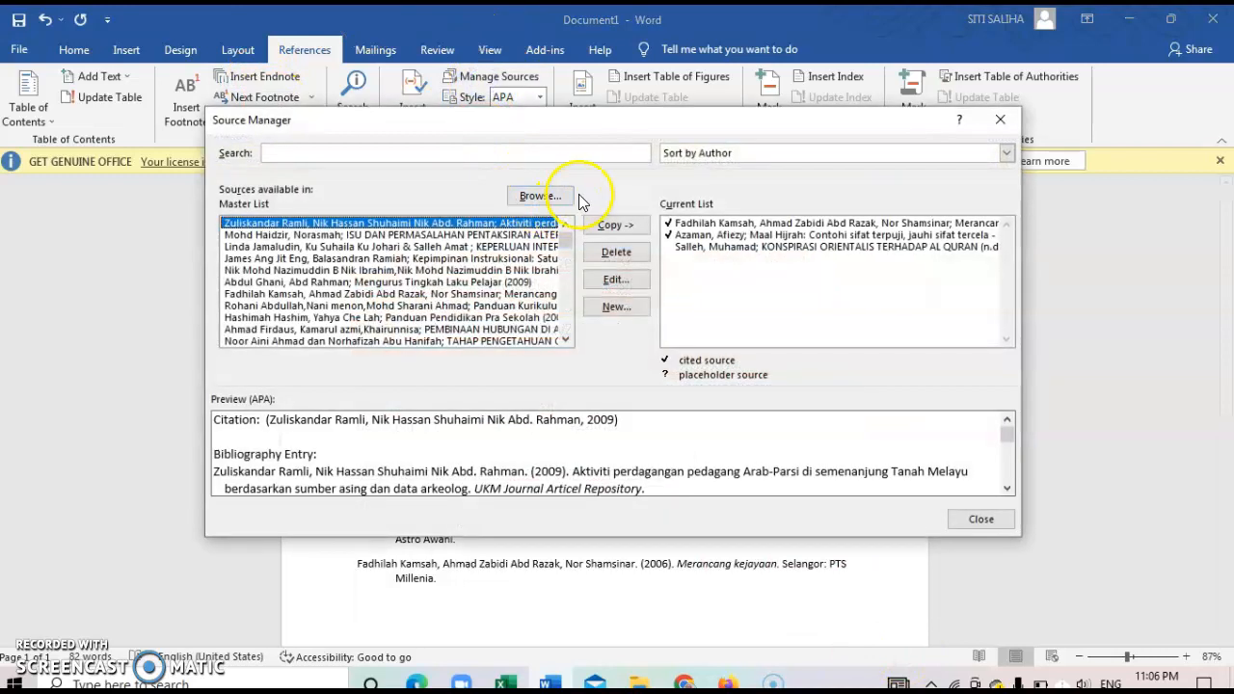
{"action": "left_click", "coordinate": [675, 247]}
{"action": "left_click", "coordinate": [616, 252]}
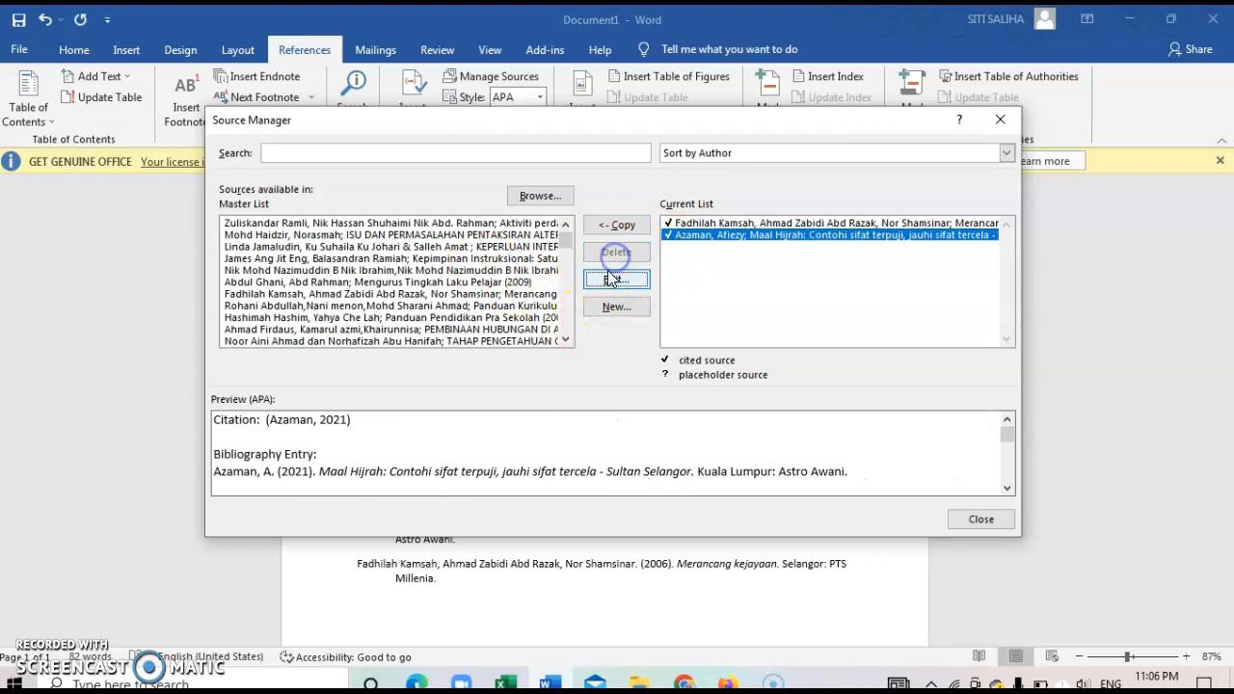
{"action": "left_click", "coordinate": [721, 233]}
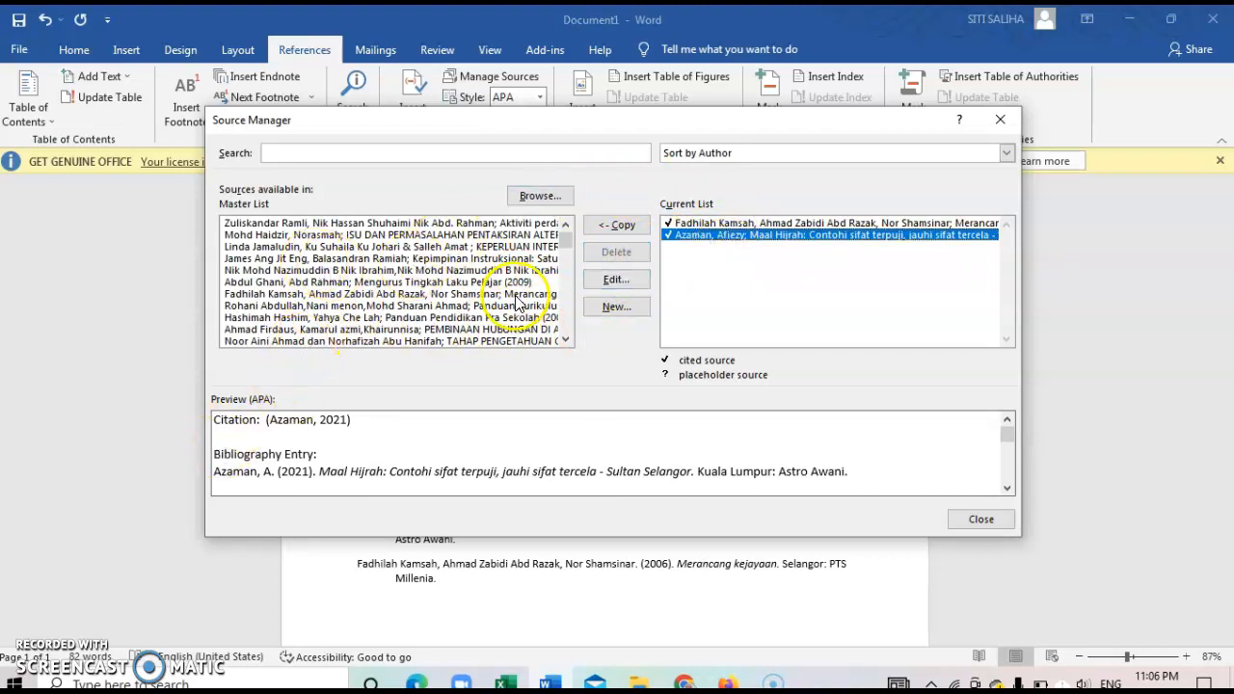
{"action": "left_click_drag", "start_coordinate": [561, 244], "coordinate": [567, 289]}
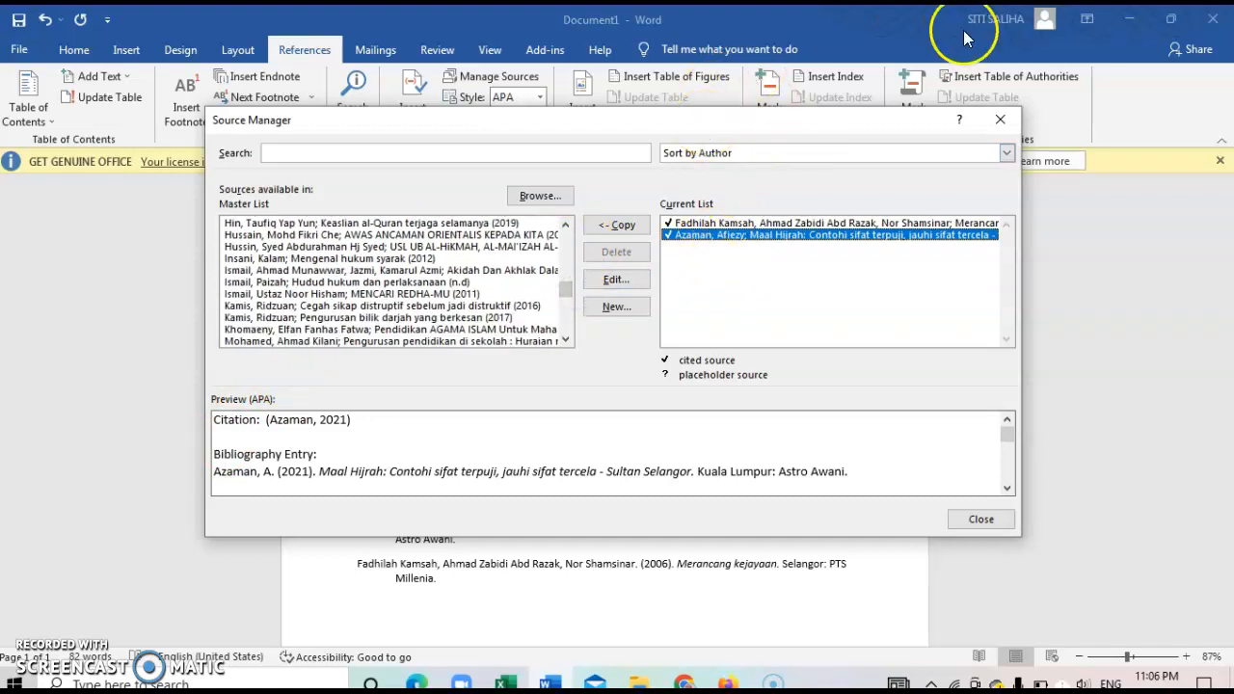
{"action": "left_click", "coordinate": [999, 120]}
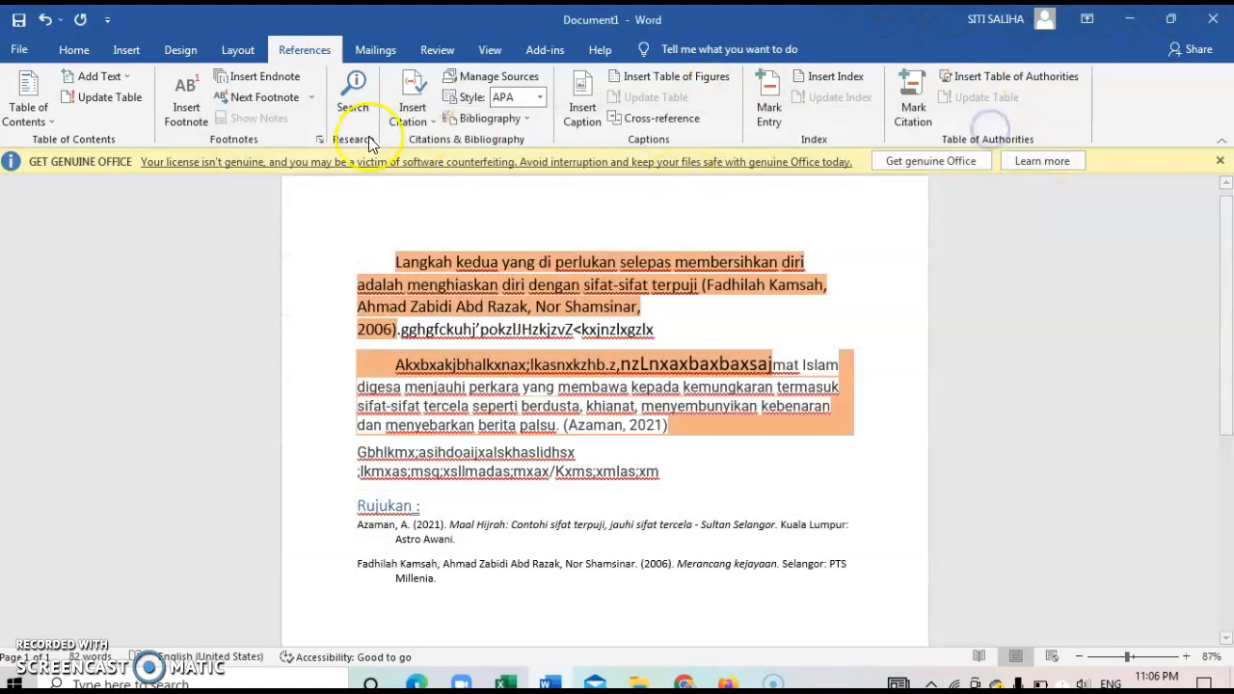
- Open the available citation styles for the document
{"action": "left_click", "coordinate": [538, 97]}
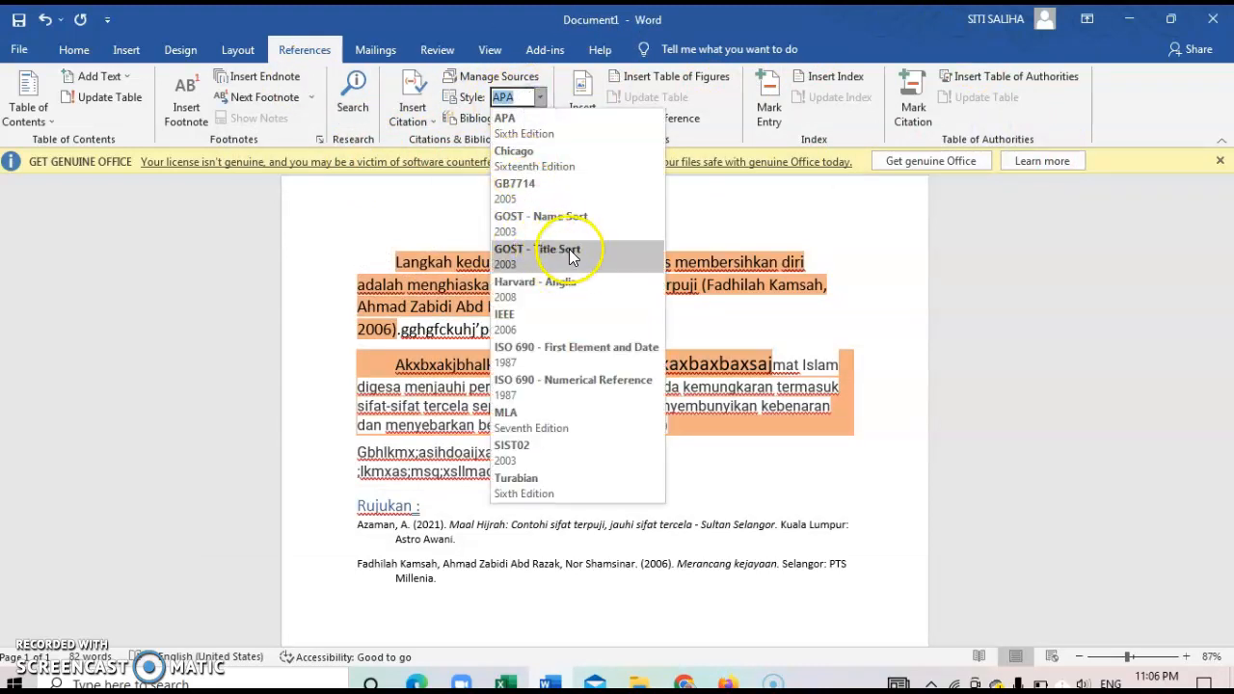